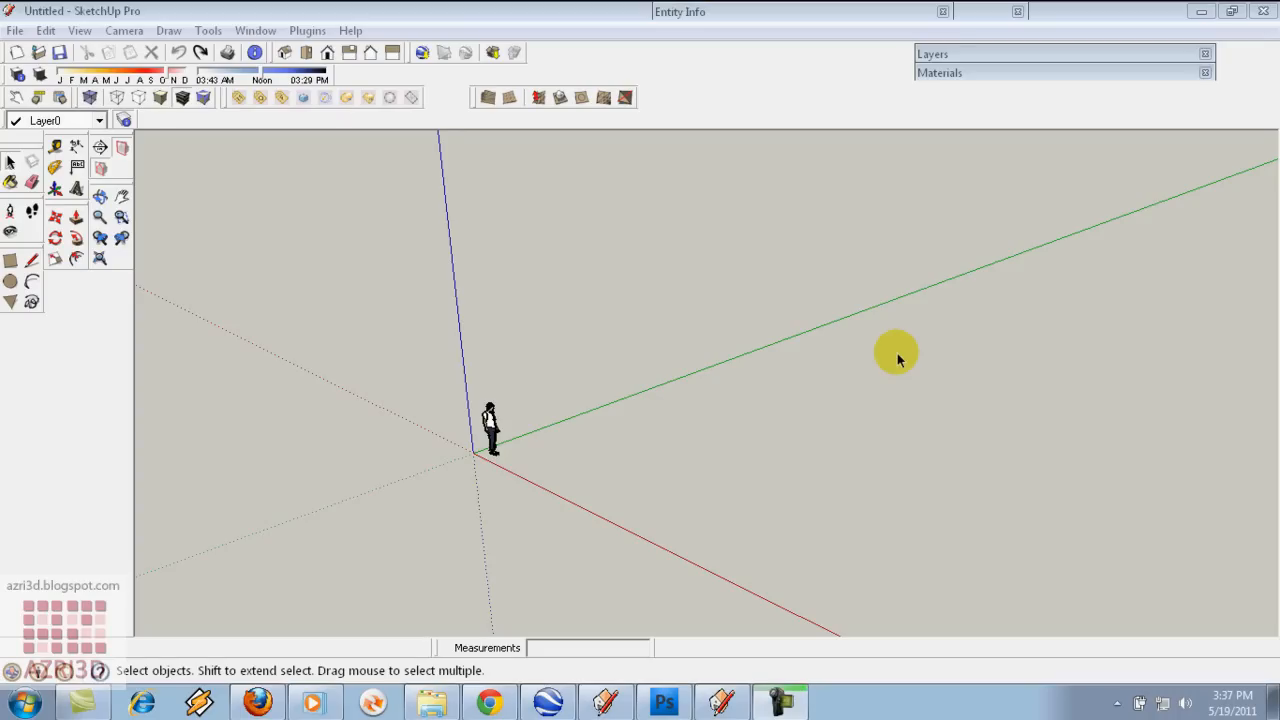
Switch to Google Earth and fly to "tanah abang jakarta"
left_click(550, 703)
left_click(445, 467)
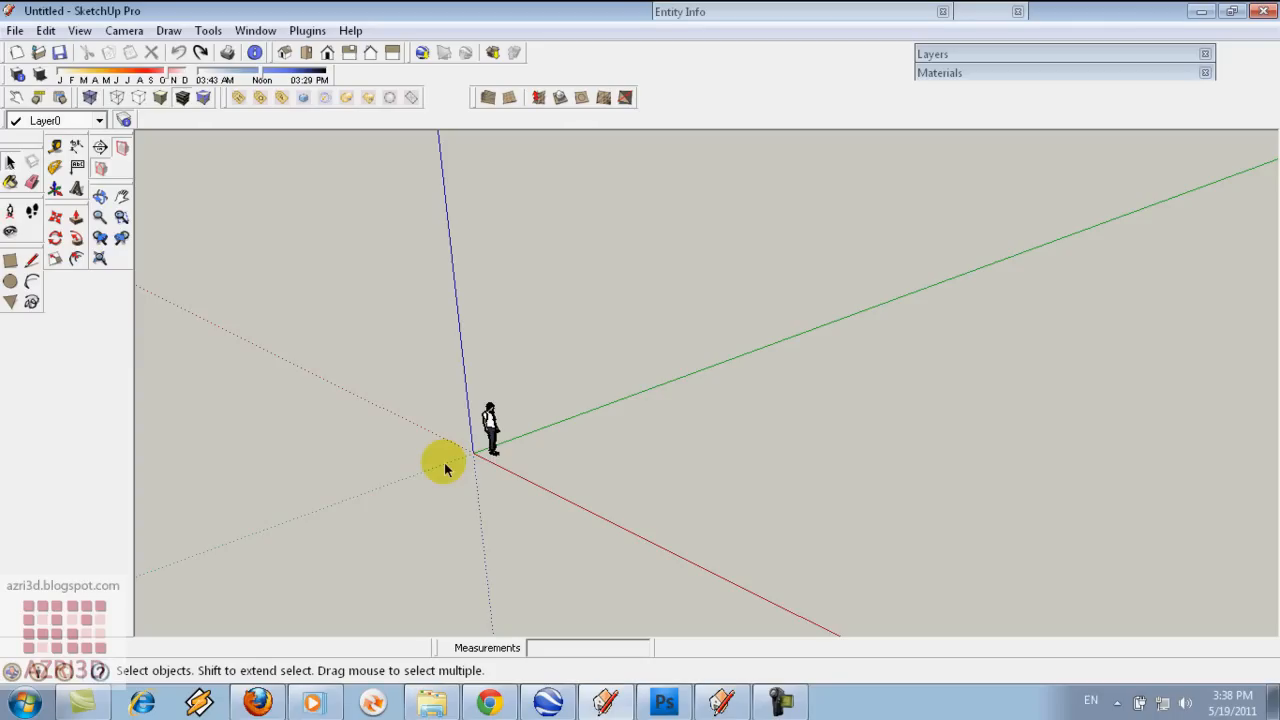
left_click(548, 703)
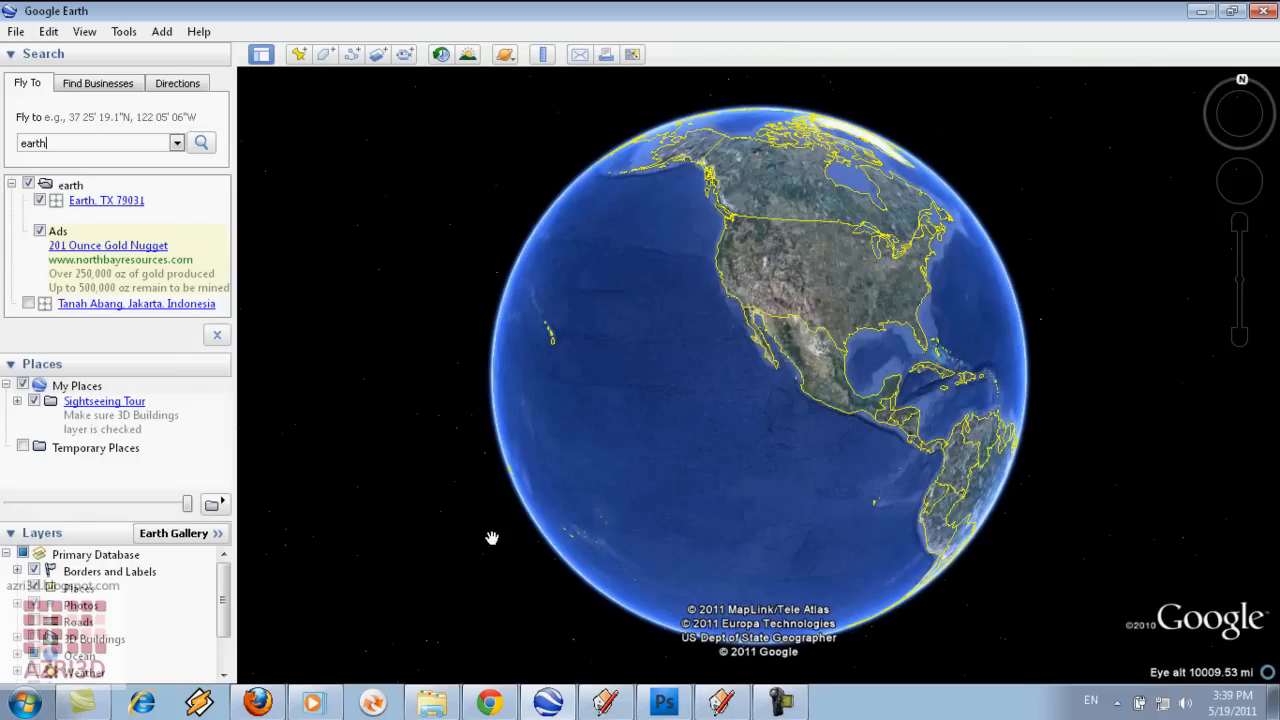
left_click(110, 143)
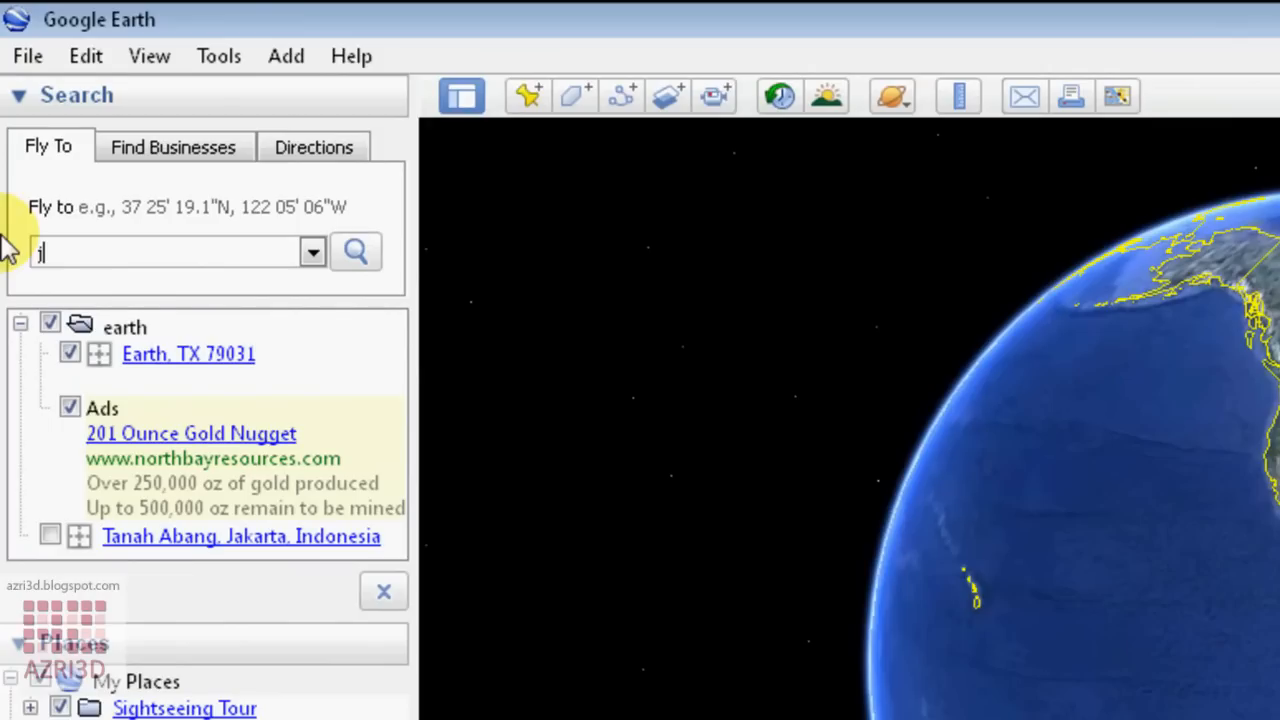
key("BackSpace")
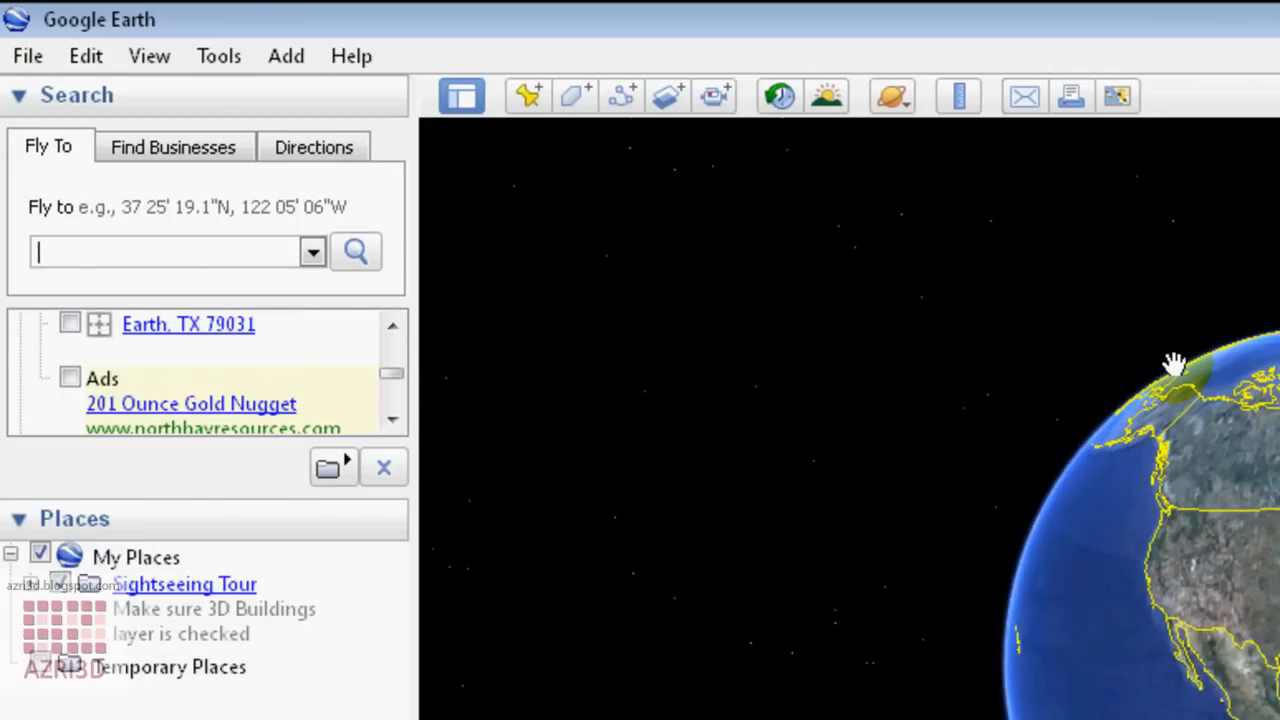
left_click(230, 253)
type("tanah")
key("Return")
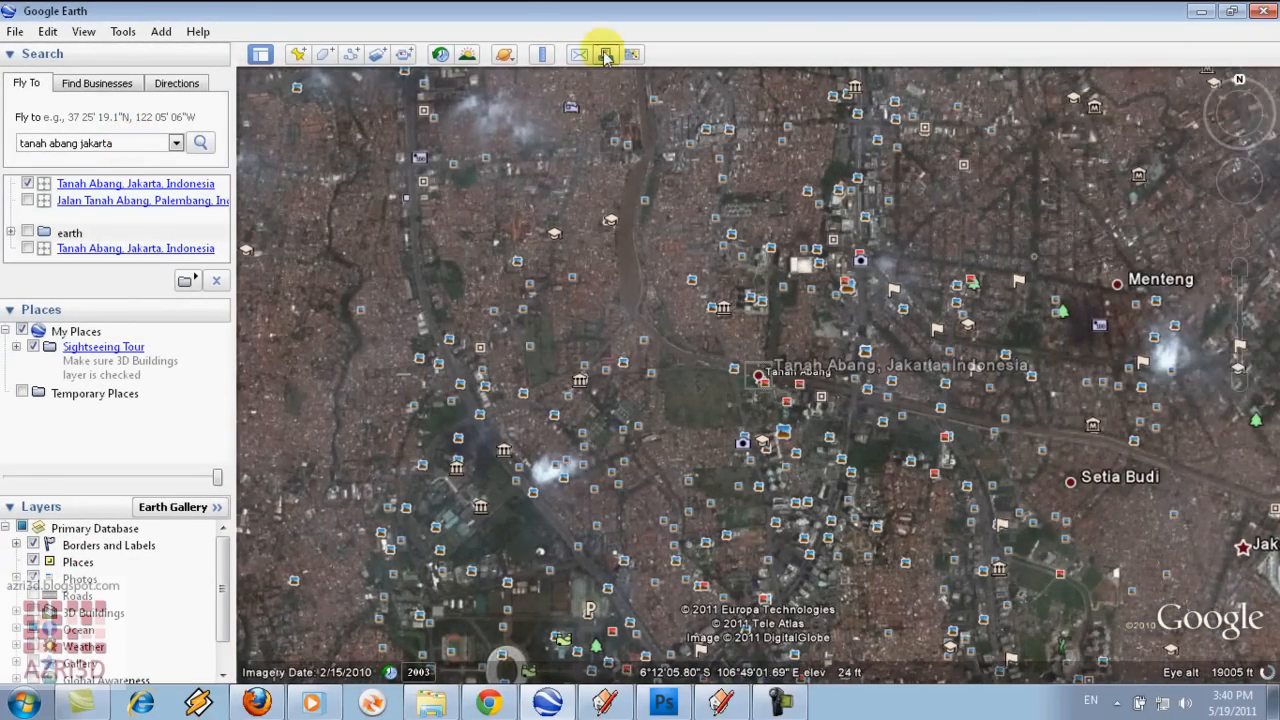
Zoom in on the buildings south-east of the Tanah Abang marker in Google Earth and import that current view into SketchUp
left_click_drag(1247, 352, 1243, 271)
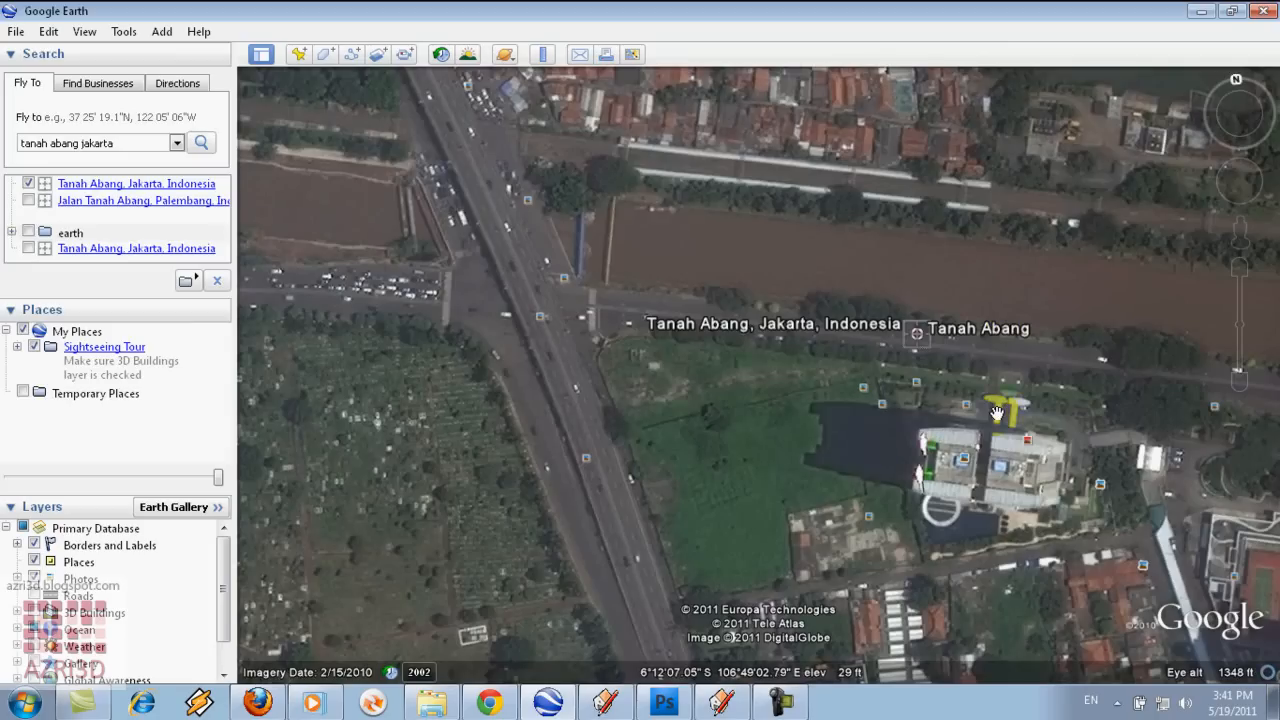
left_click_drag(997, 412, 753, 318)
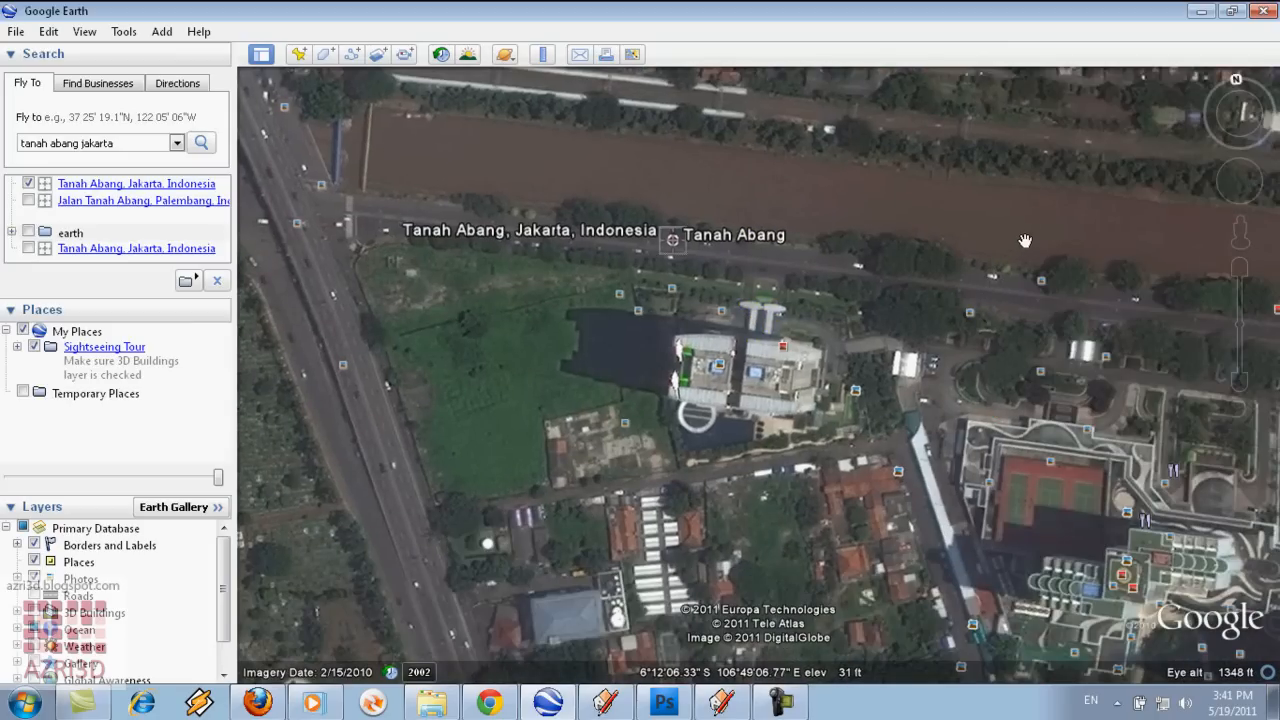
left_click(612, 703)
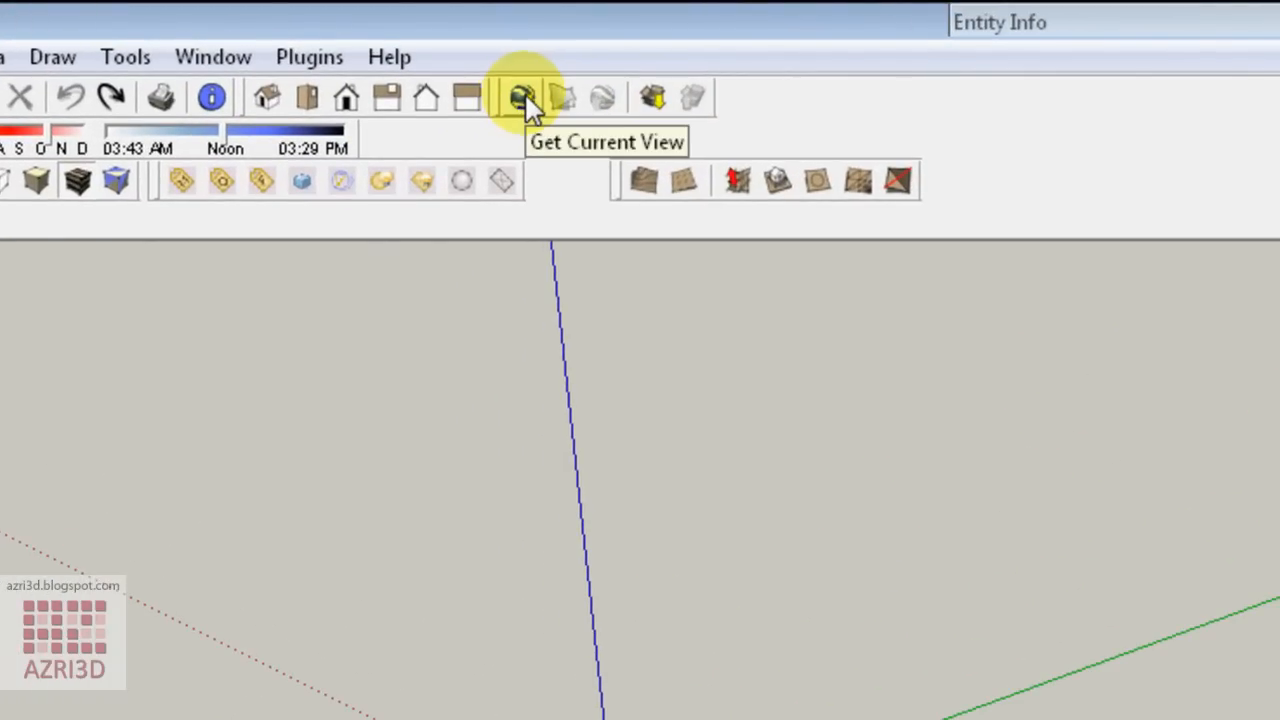
left_click(527, 98)
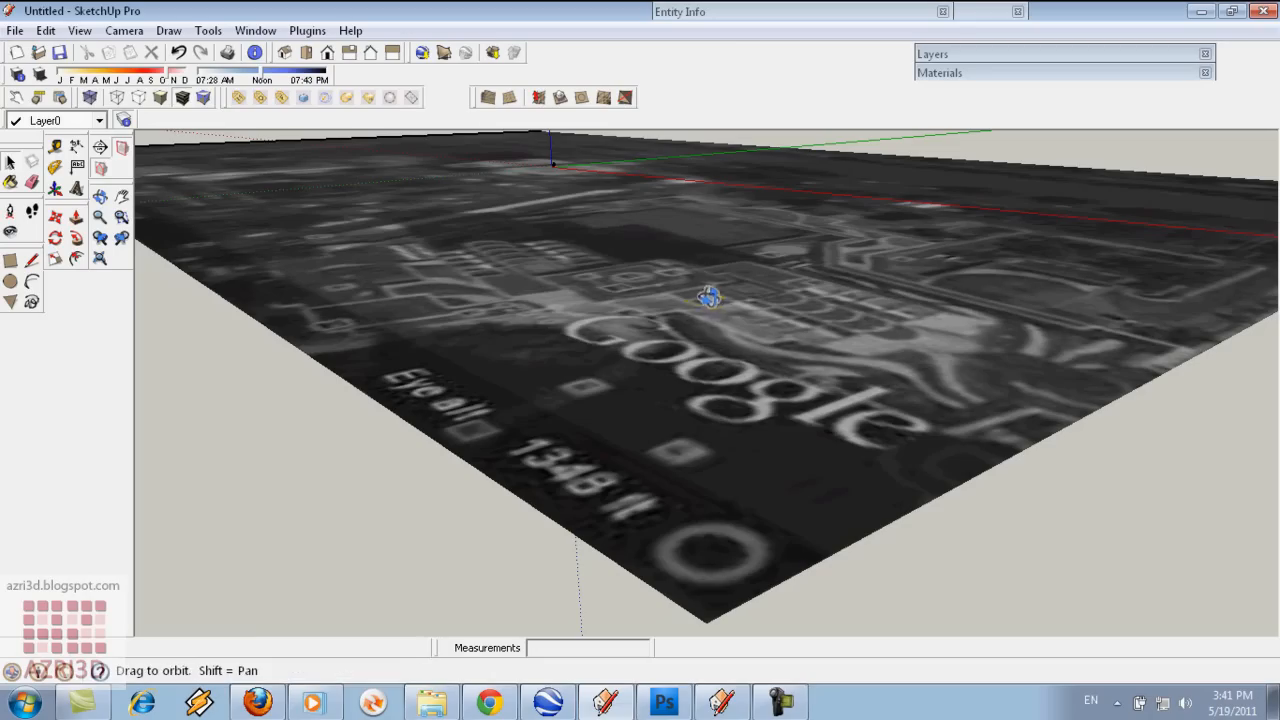
Toggle the imported Tanah Abang imagery from the flat image to 3D terrain
middle_click_drag(709, 297, 698, 286)
scroll(698, 286, "down", 5)
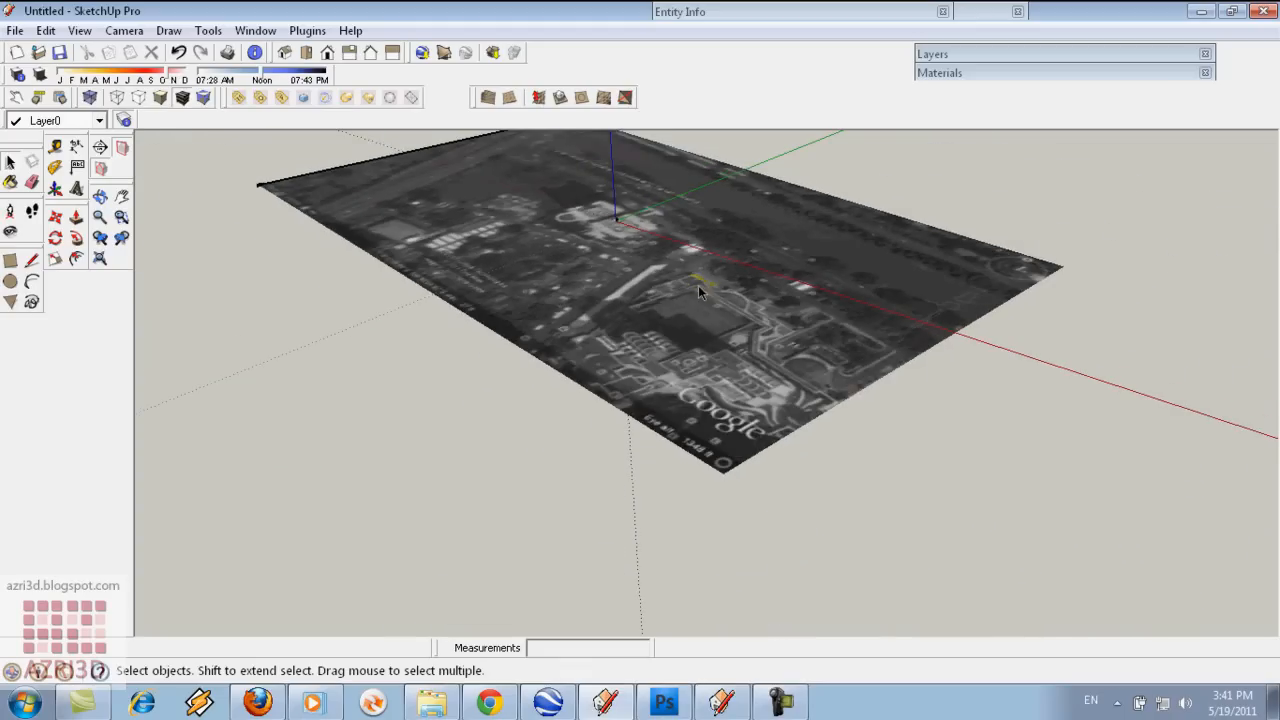
scroll(696, 186, "up", 2)
mouse_move(696, 188)
middle_mouse_down()
mouse_move(709, 217)
mouse_move(708, 189)
middle_mouse_up()
scroll(675, 142, "up", 1)
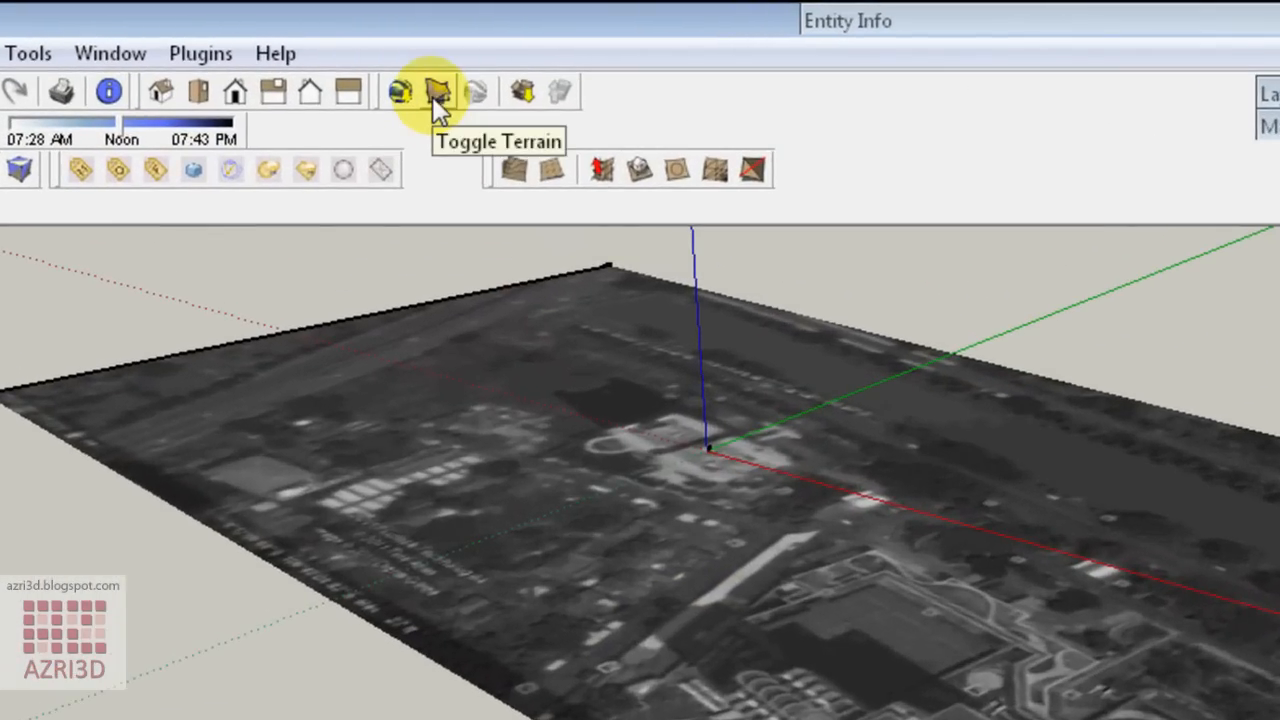
left_click(437, 96)
middle_click_drag(924, 462, 805, 518)
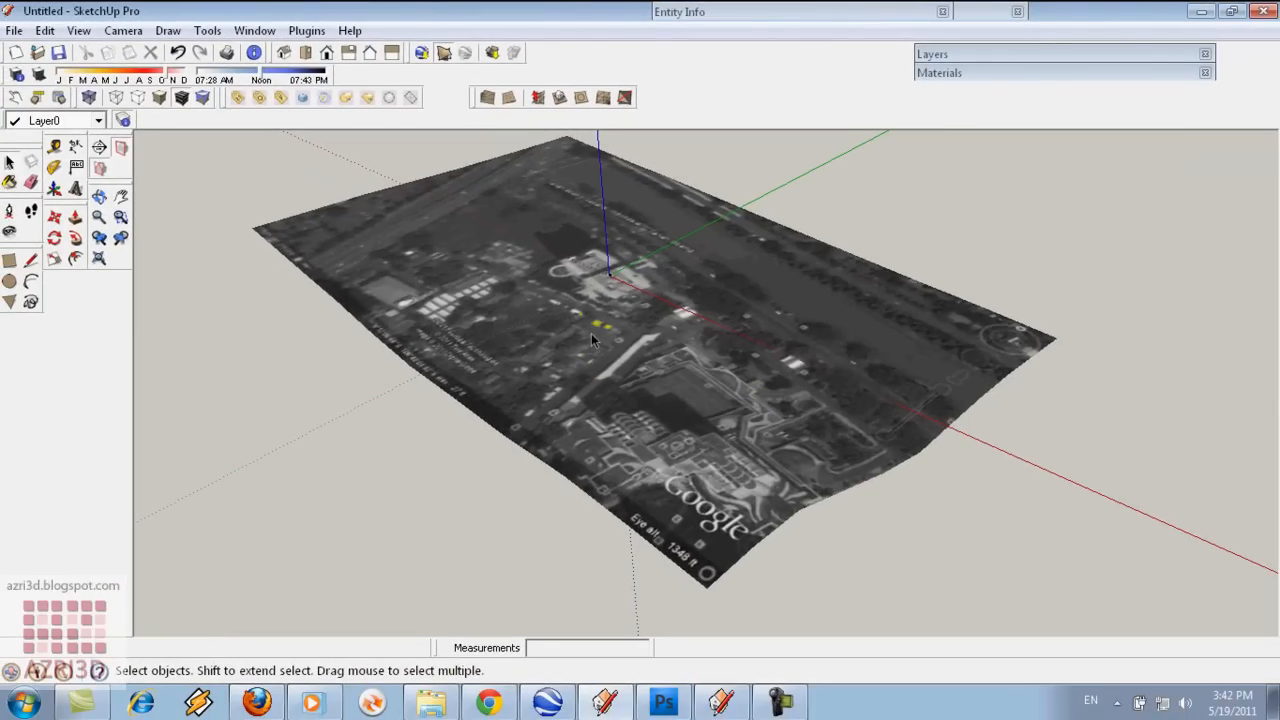
Switch to Google Earth and copy the current map view as an image
mouse_move(686, 708)
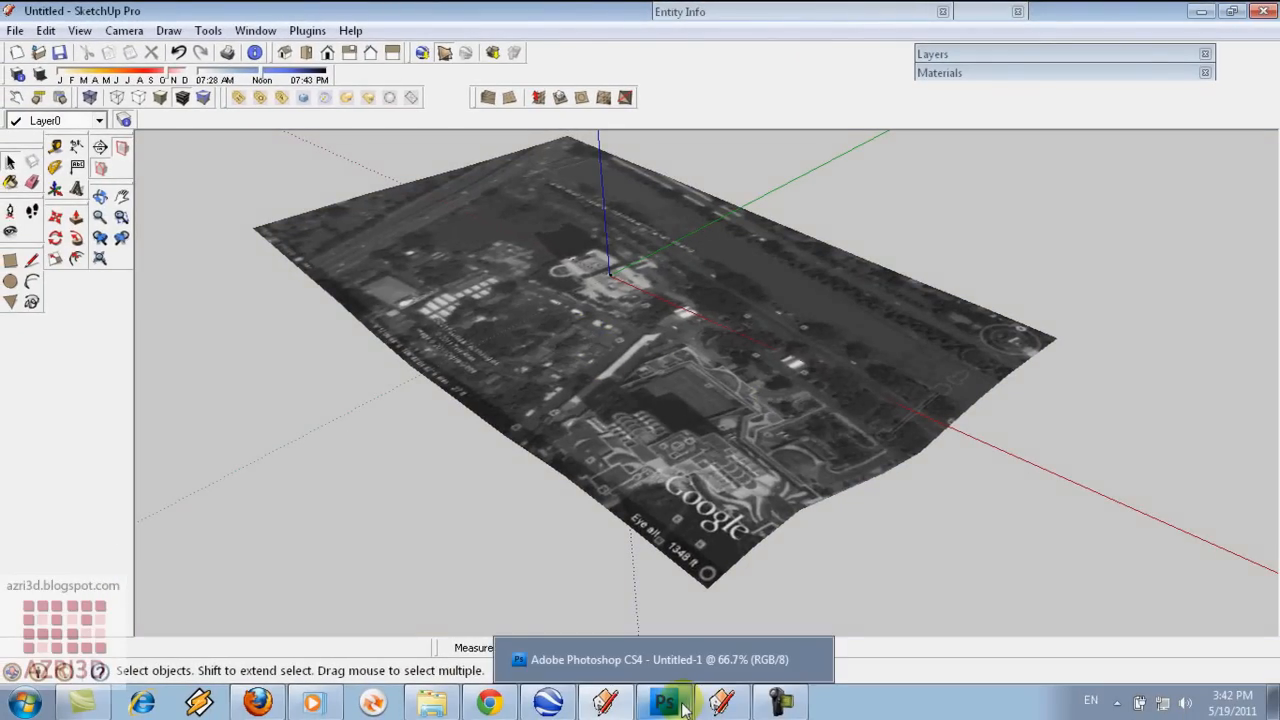
mouse_move(780, 703)
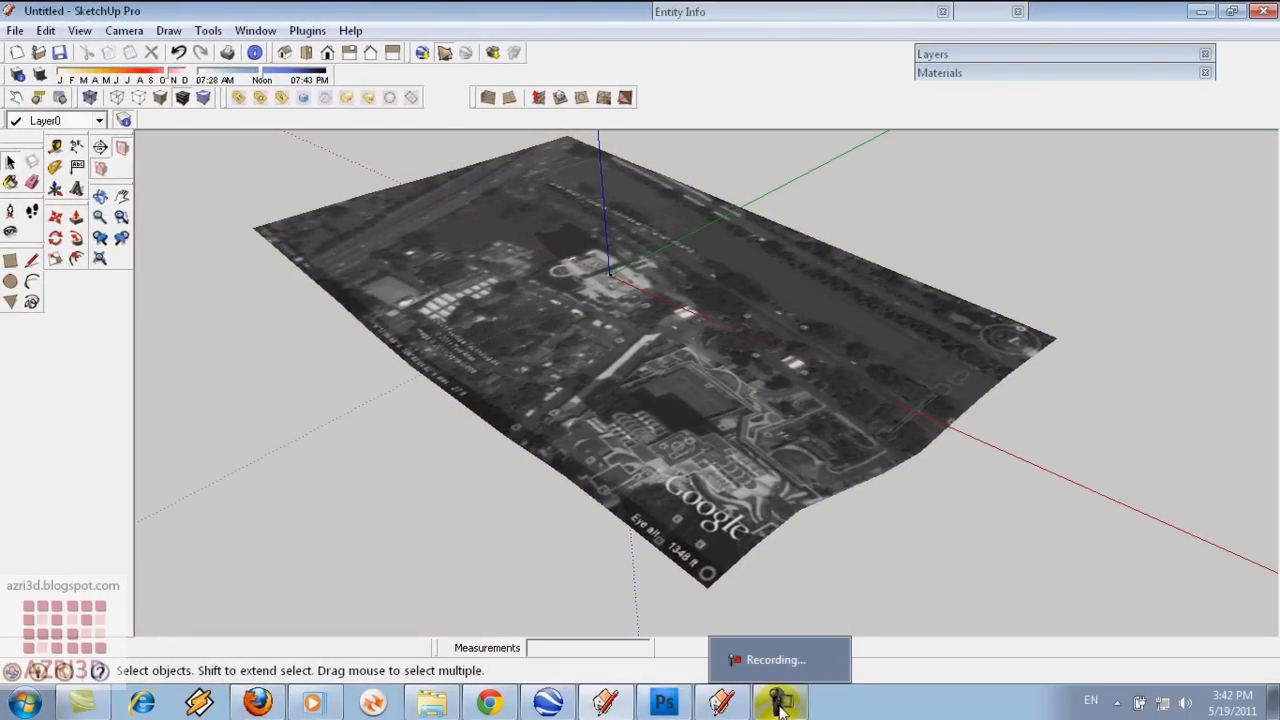
left_click(548, 703)
left_click(16, 32)
mouse_move(48, 31)
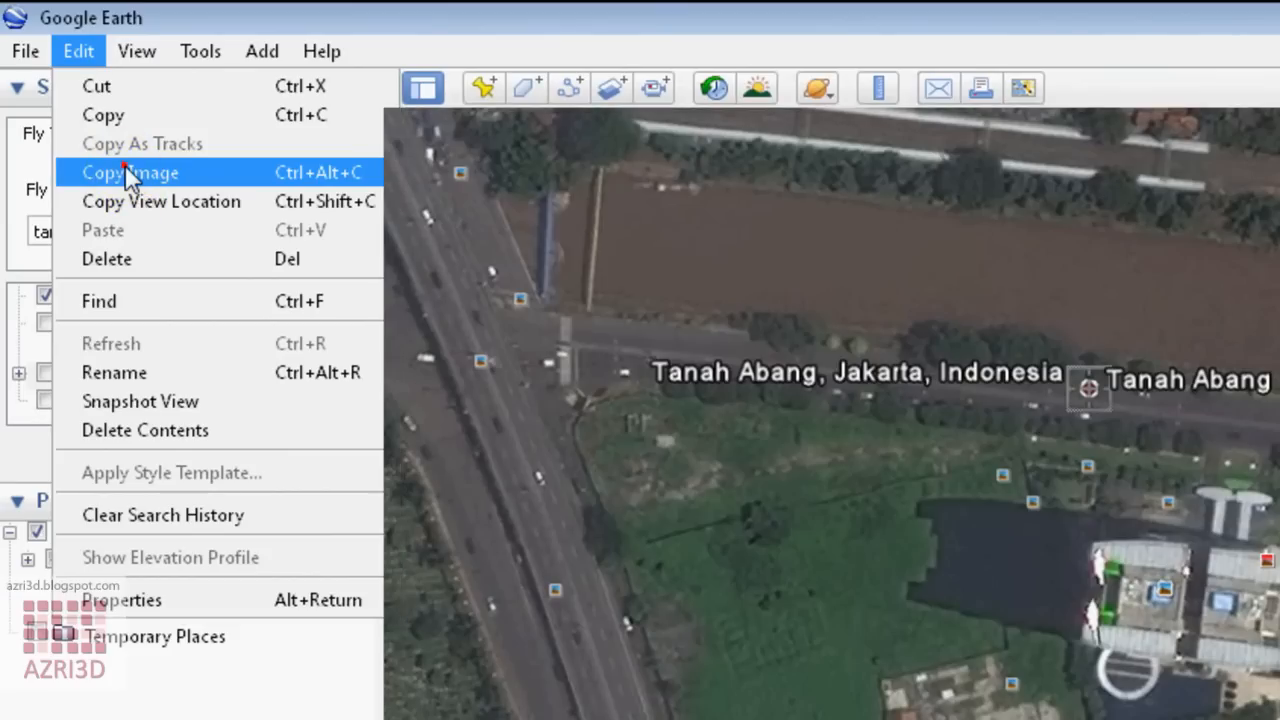
left_click(127, 167)
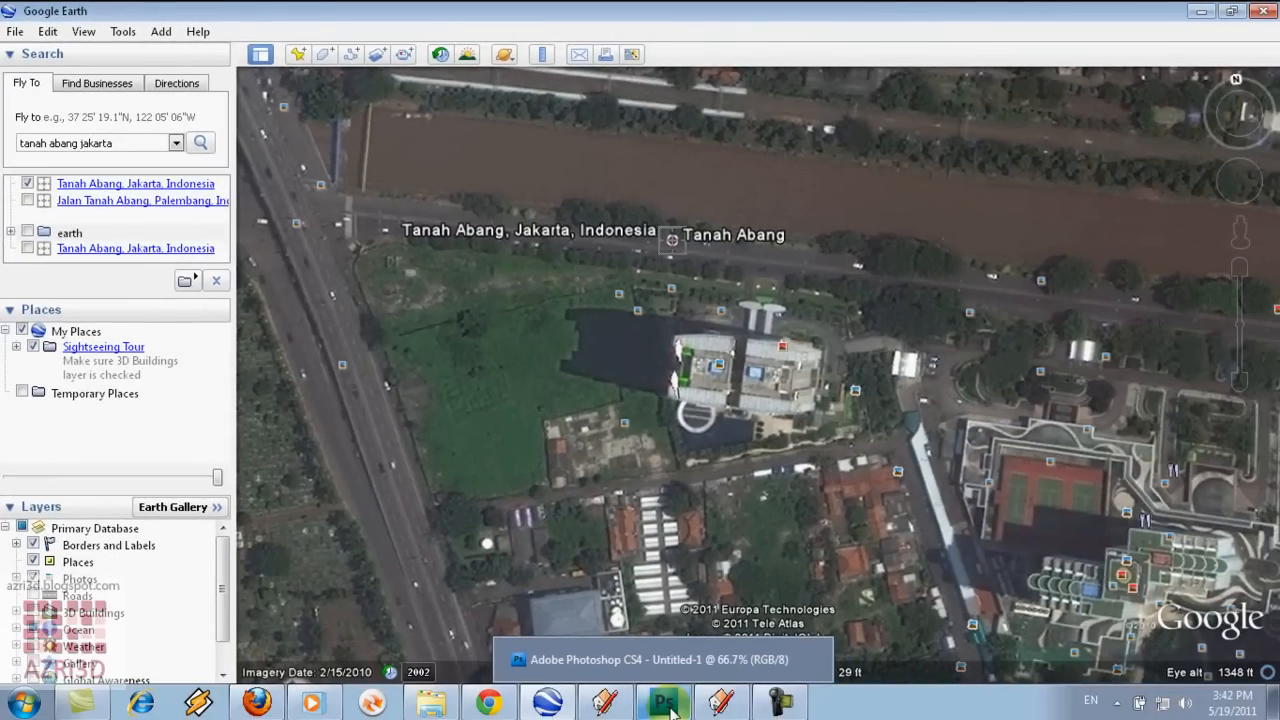
Switch to Photoshop, create a new document and paste the copied map image into it
left_click(674, 710)
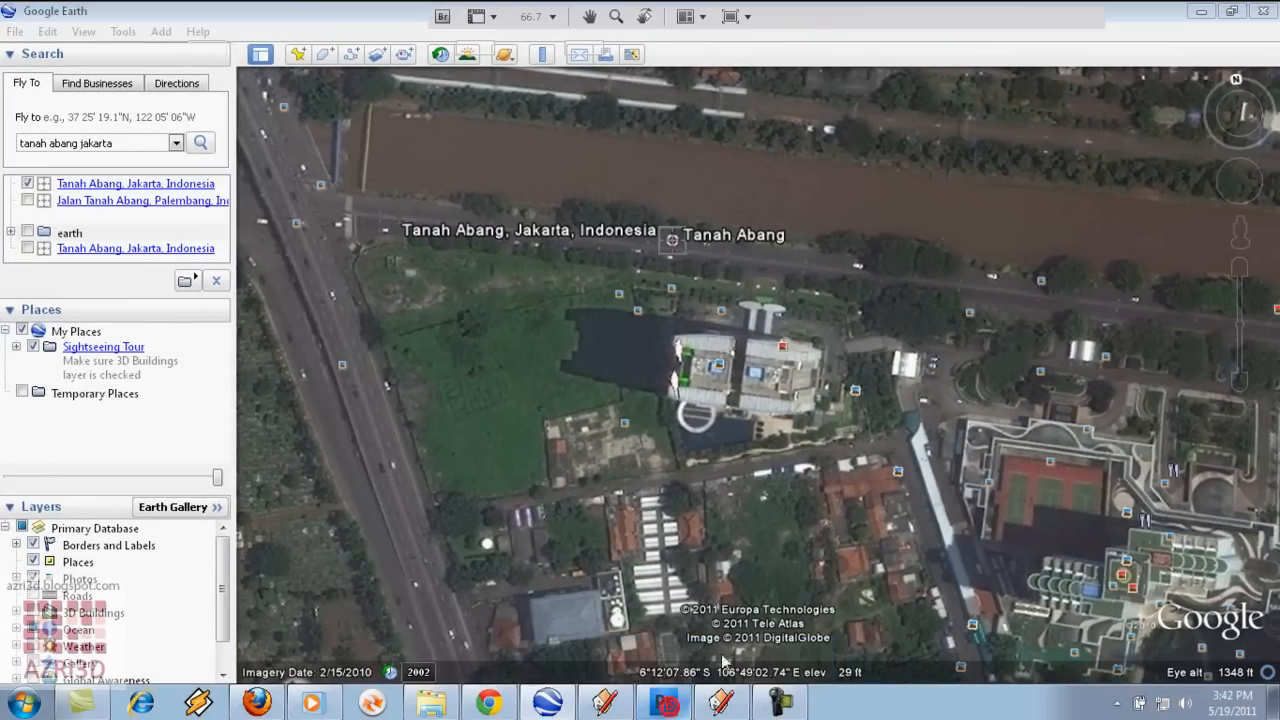
left_click(38, 13)
left_click(48, 13)
left_click(59, 18)
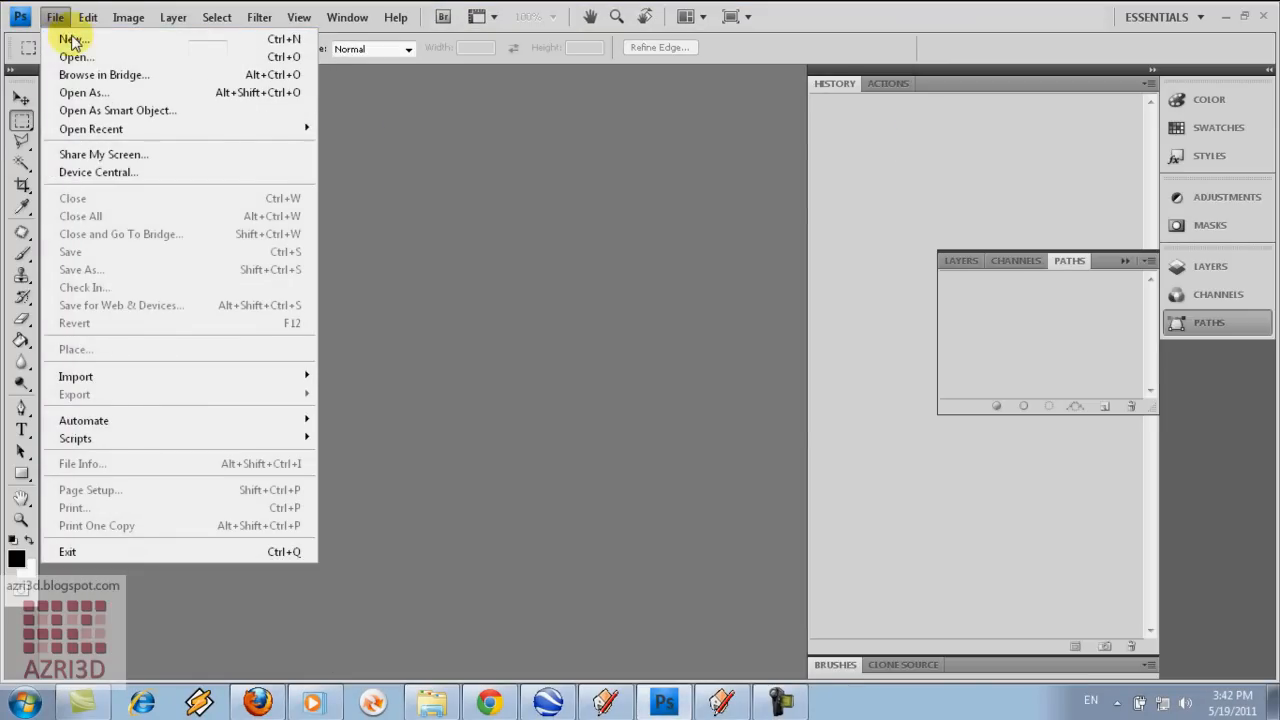
left_click(68, 38)
left_click(814, 167)
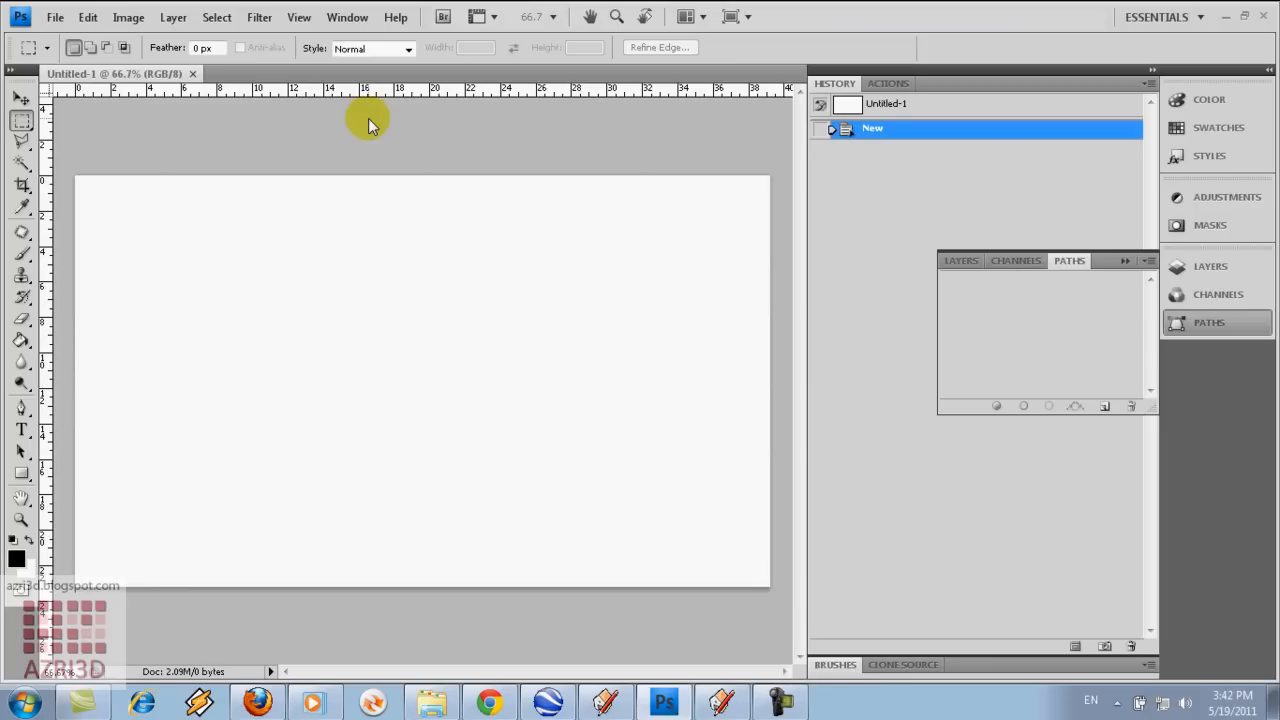
key("ctrl+v")
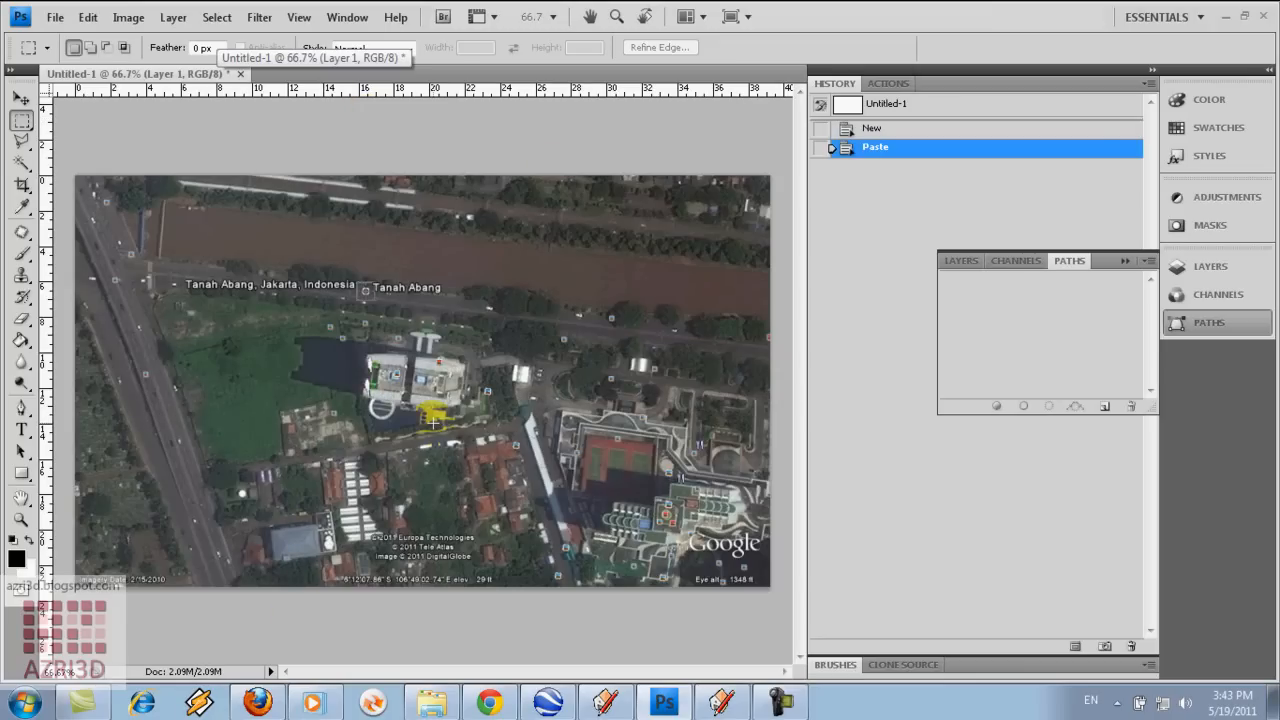
Switch to the other SketchUp window and search for "pantai sanur bali" with Add Location
left_click(610, 705)
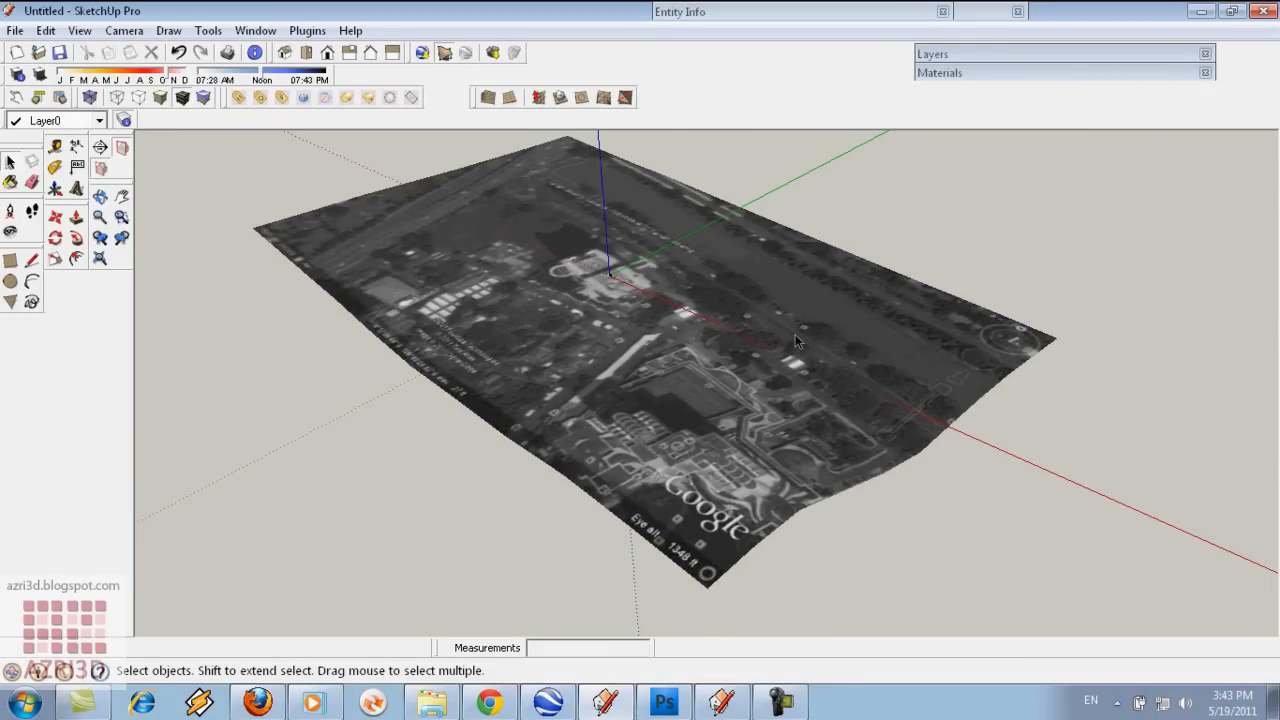
left_click(722, 698)
left_click(358, 272)
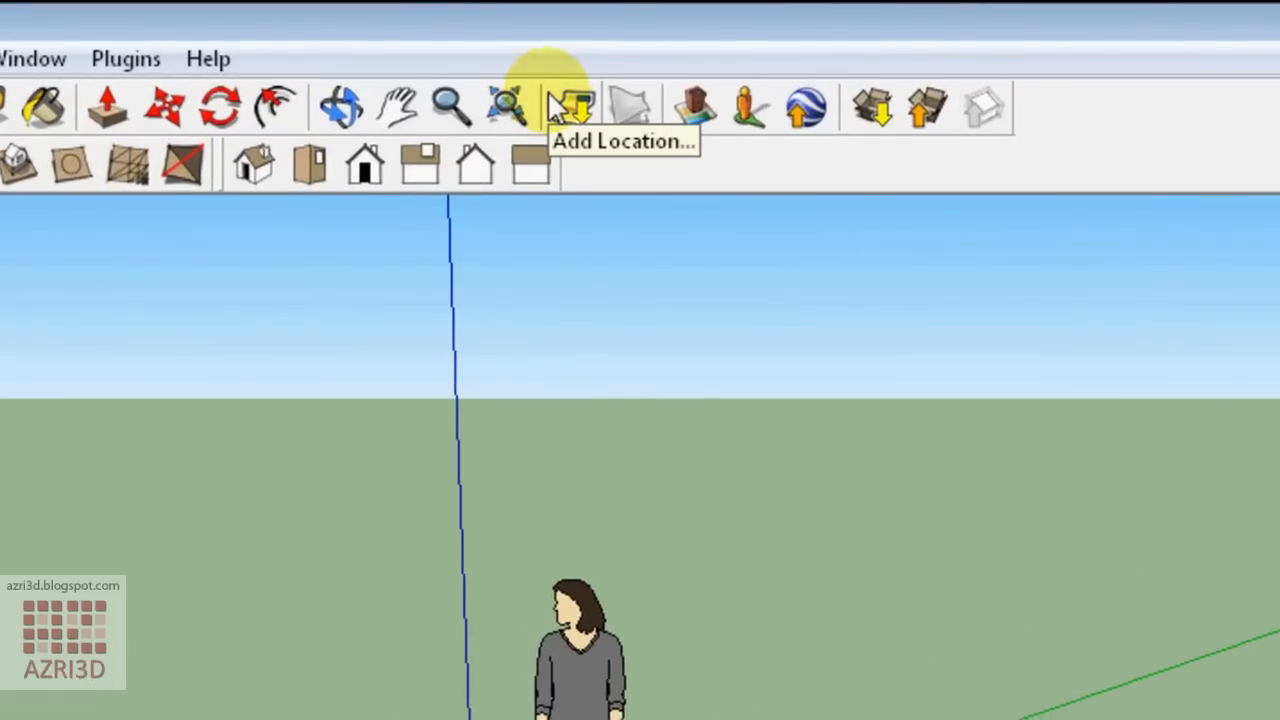
left_click(577, 106)
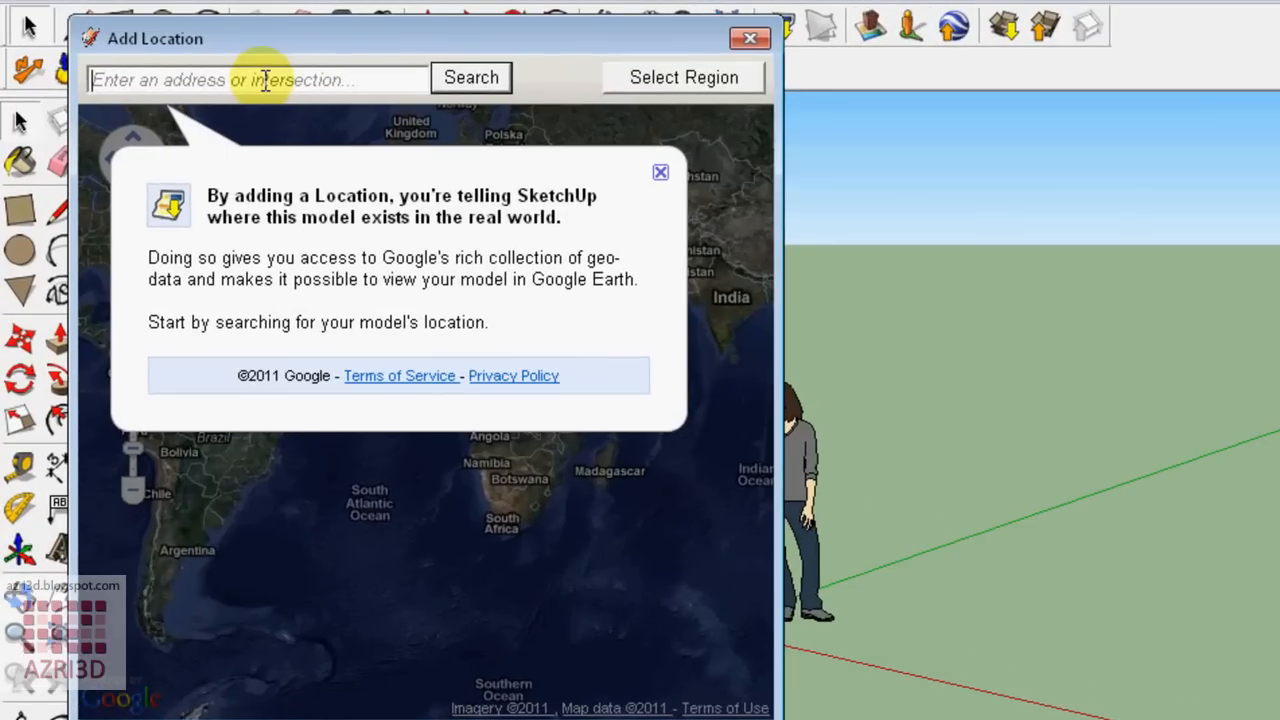
left_click(250, 84)
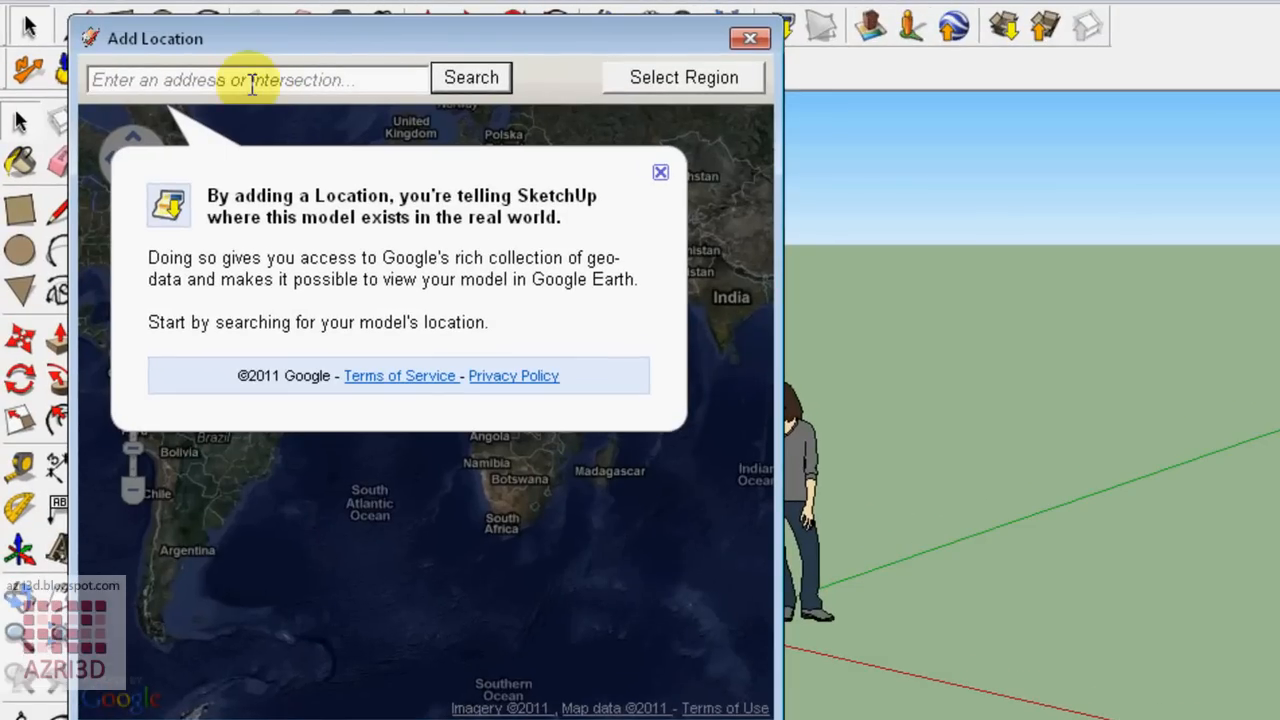
type("pant")
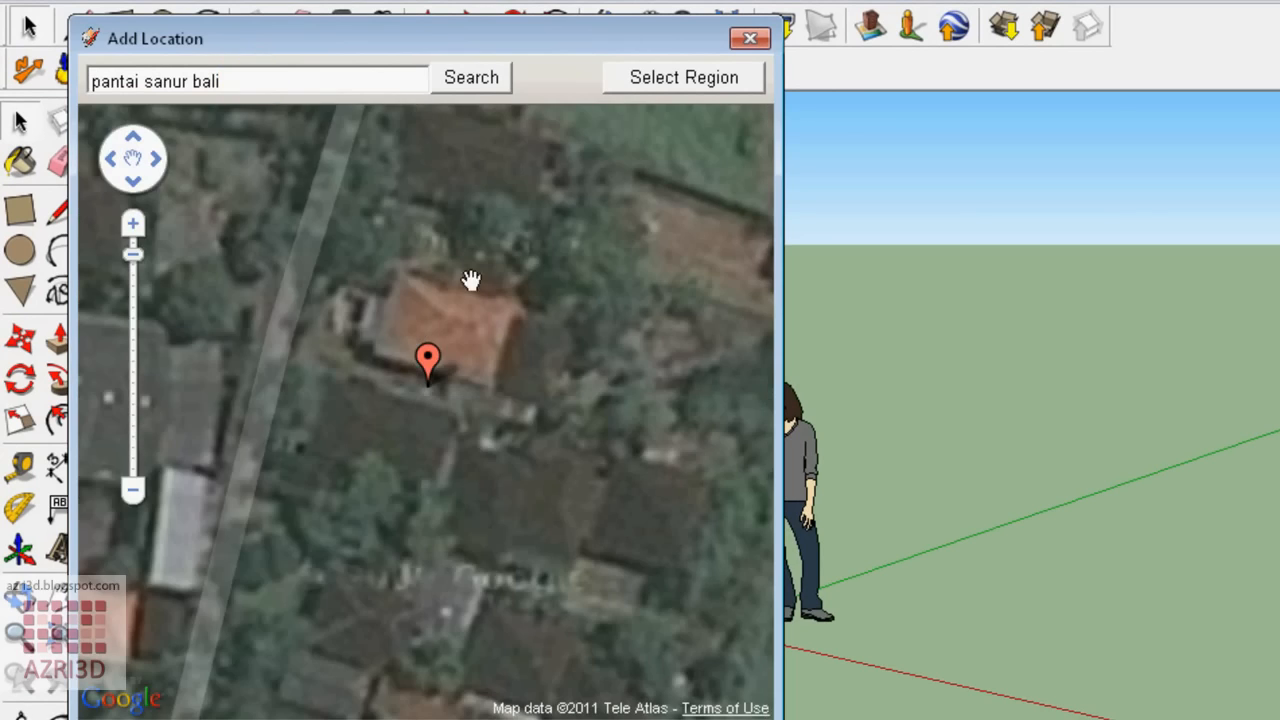
Navigate the location map to a close view of the beach shoreline beside Jalan Pantai Sanur
scroll(478, 316, "down", 1)
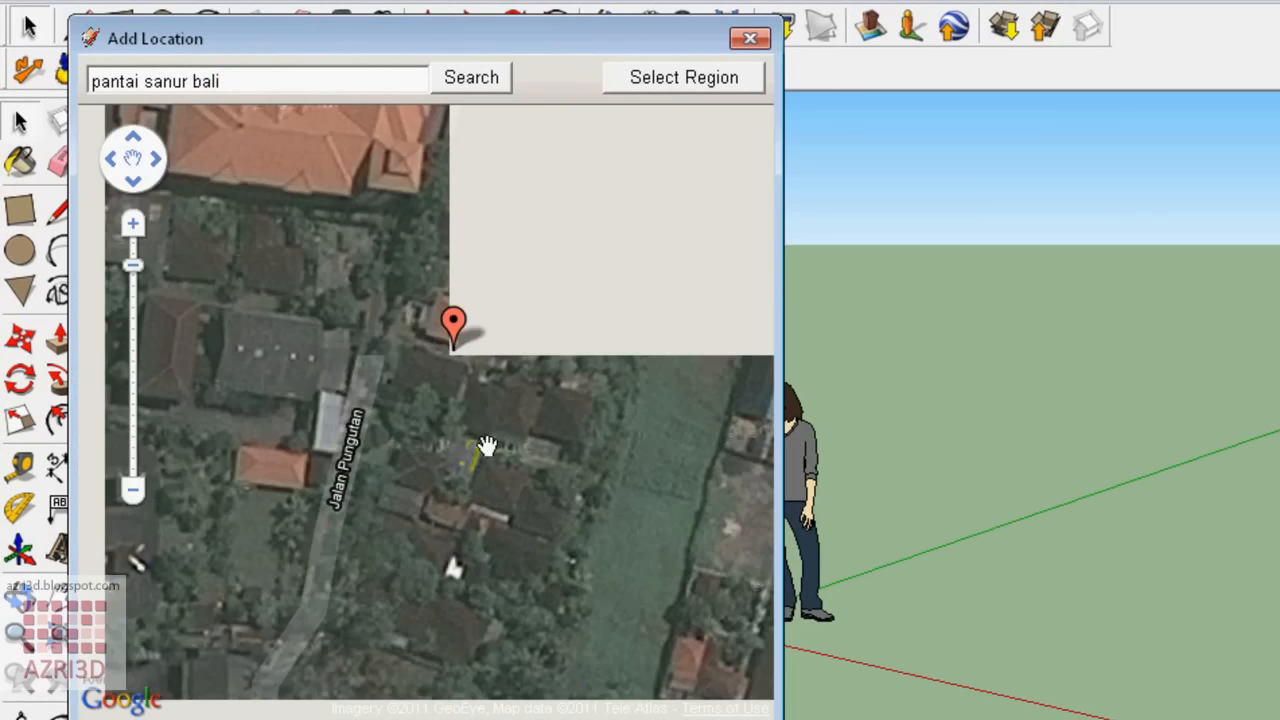
left_click_drag(544, 686, 514, 386)
scroll(514, 386, "down", 2)
left_click_drag(471, 540, 327, 222)
left_click_drag(526, 525, 459, 190)
left_click_drag(443, 398, 592, 109)
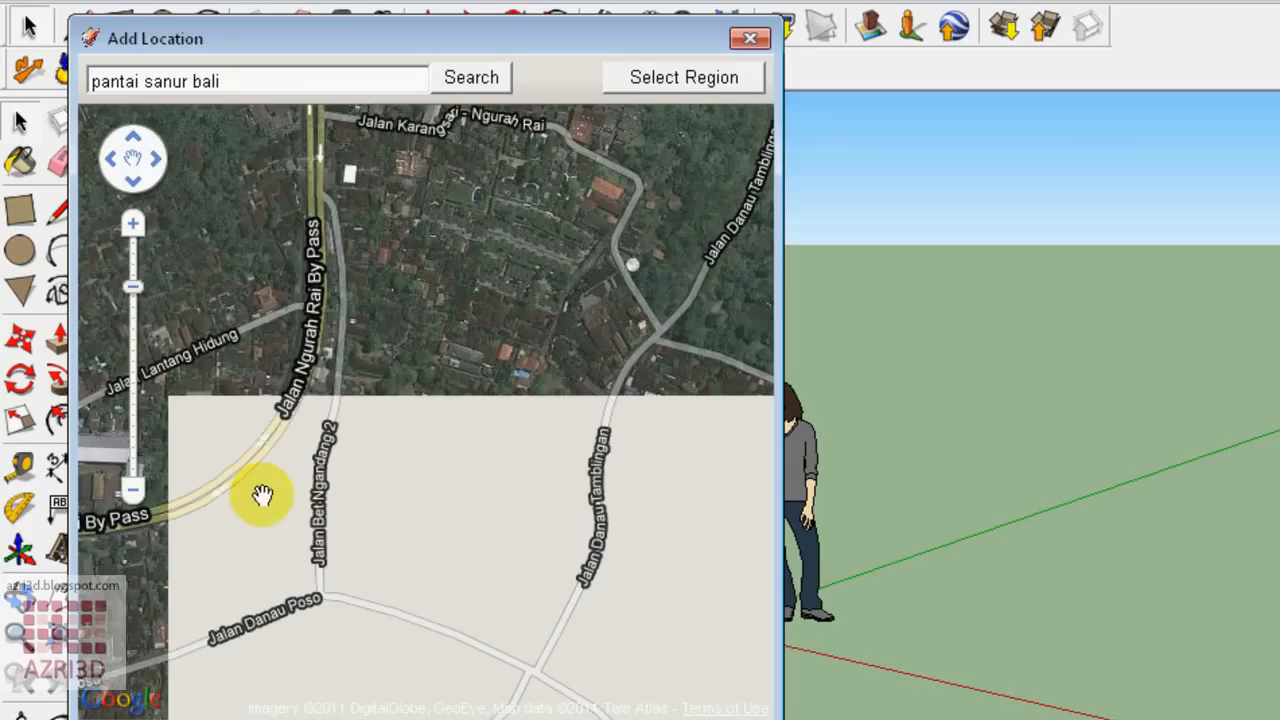
left_click_drag(224, 547, 566, 251)
scroll(289, 476, "up", 3)
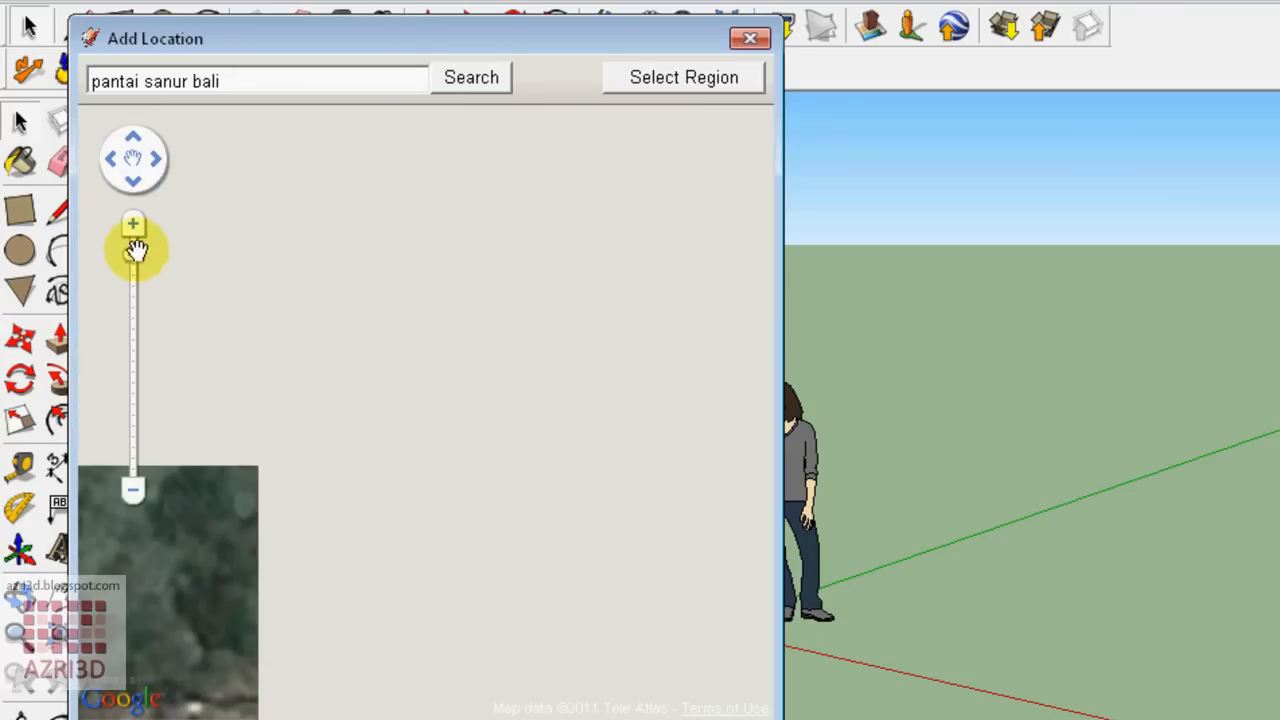
left_click_drag(426, 552, 356, 108)
left_click_drag(420, 446, 615, 186)
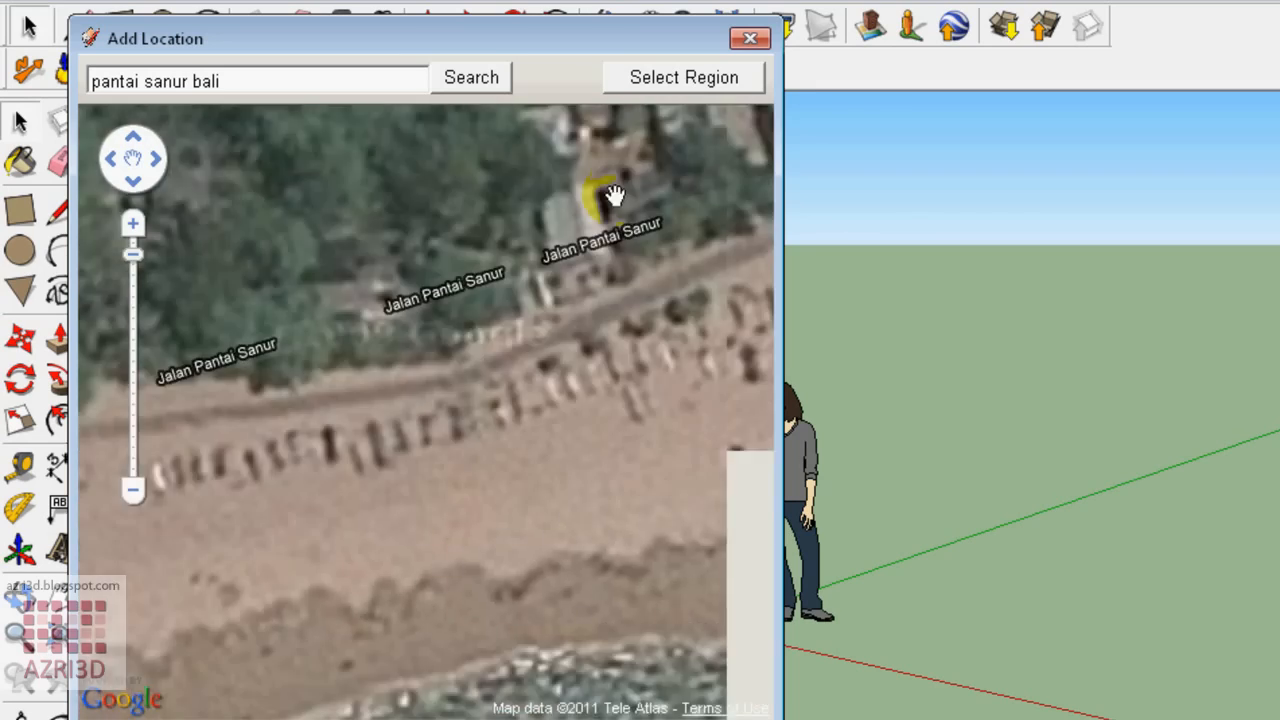
left_click_drag(437, 378, 677, 349)
left_click_drag(402, 429, 641, 362)
mouse_move(255, 430)
left_mouse_down()
mouse_move(569, 437)
mouse_move(240, 425)
left_mouse_up()
left_click_drag(606, 420, 359, 588)
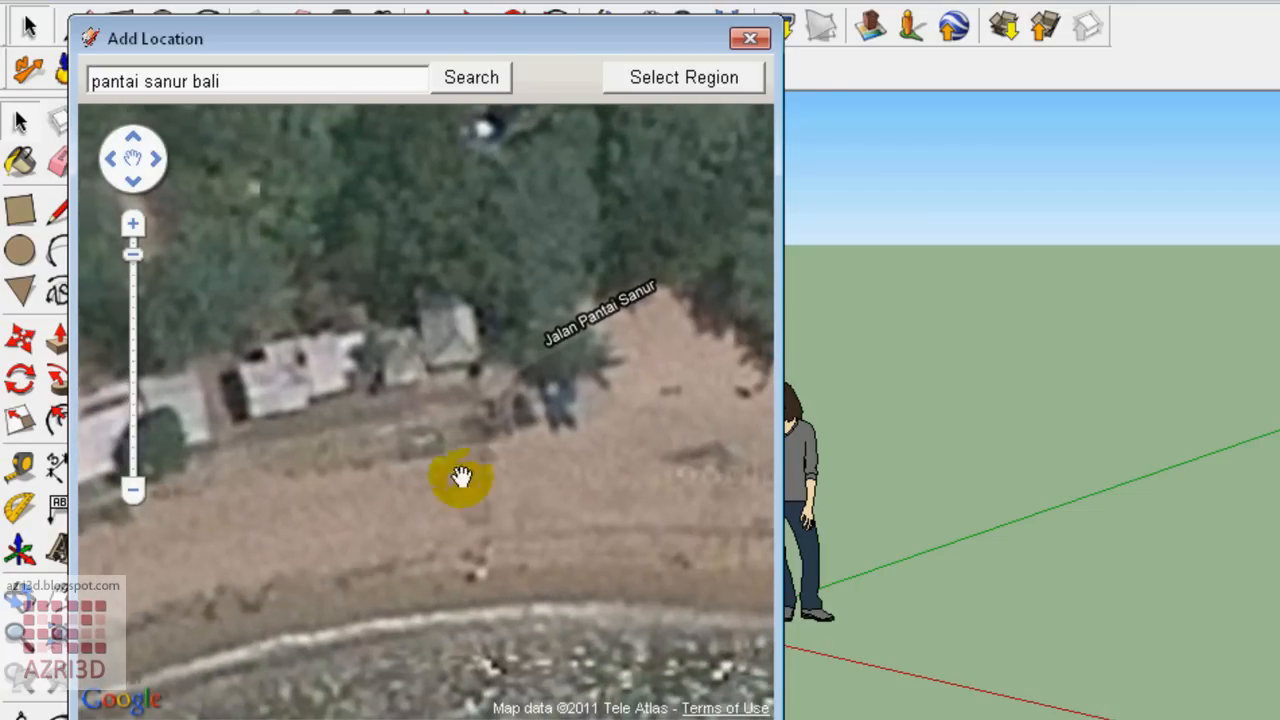
Select a map region covering the beach and shoreline near the huts and grab it into the model
left_click(688, 79)
left_click_drag(432, 432, 292, 302)
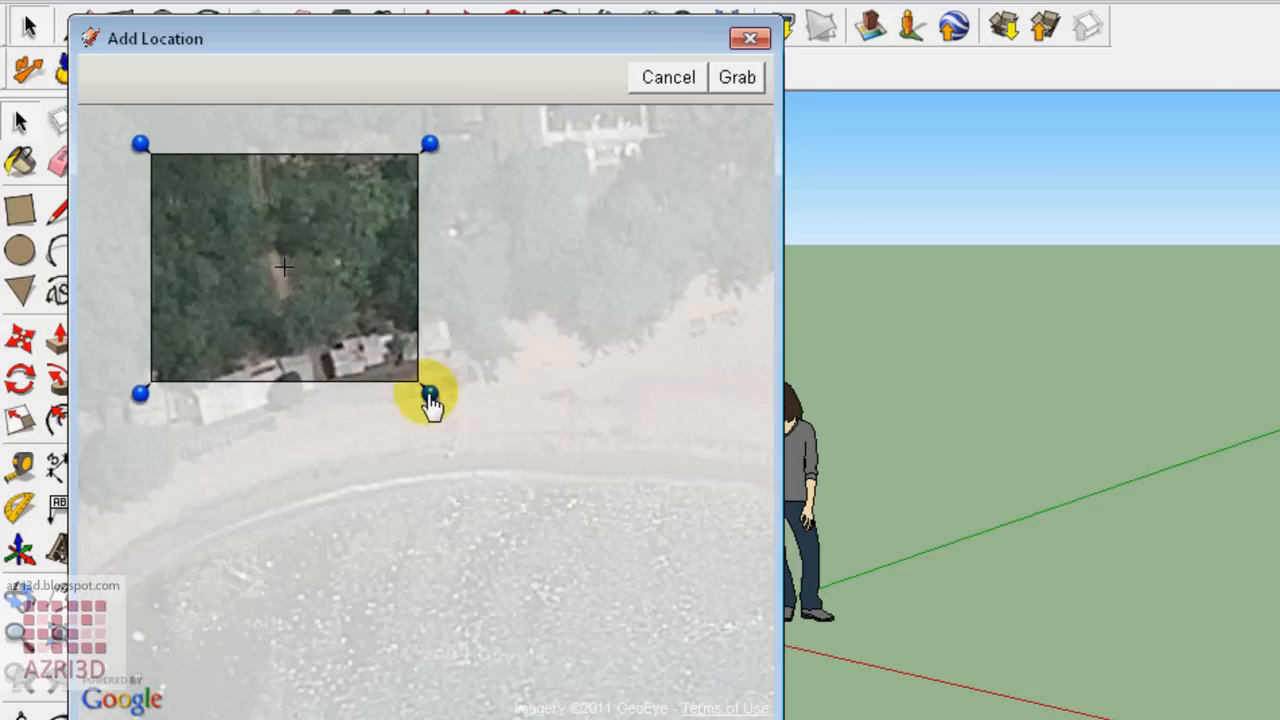
left_click_drag(429, 400, 478, 450)
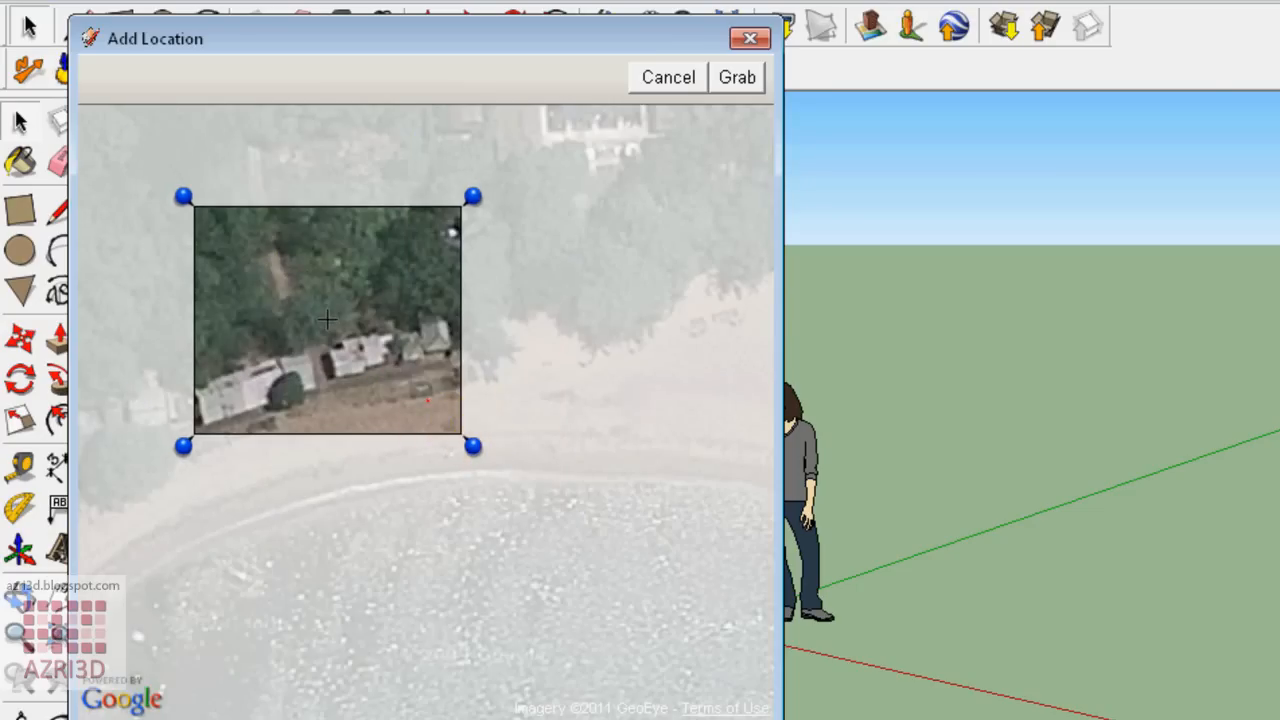
left_click_drag(428, 403, 537, 488)
left_click_drag(581, 531, 597, 545)
left_click(733, 80)
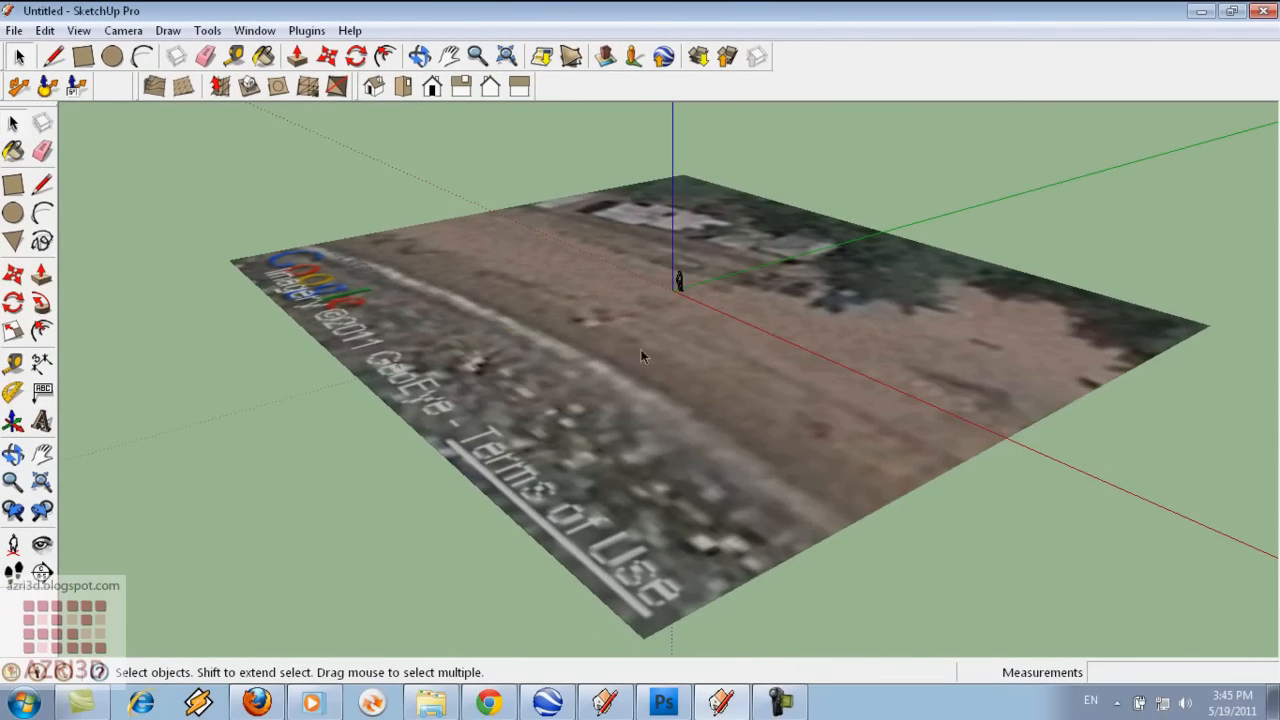
Toggle the imported beach map from the flat image to the 3D terrain and examine its relief from several angles
middle_click_drag(733, 382, 451, 374)
middle_click_drag(395, 342, 500, 502)
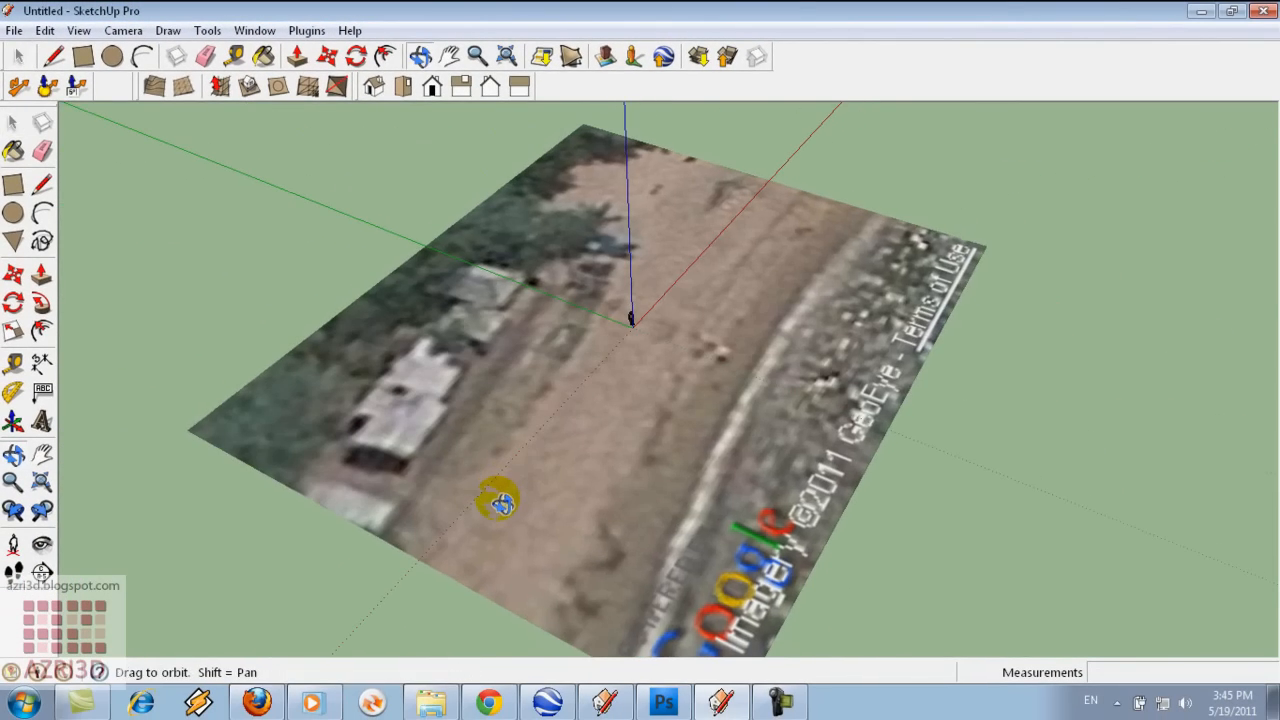
scroll(673, 436, "up", 2)
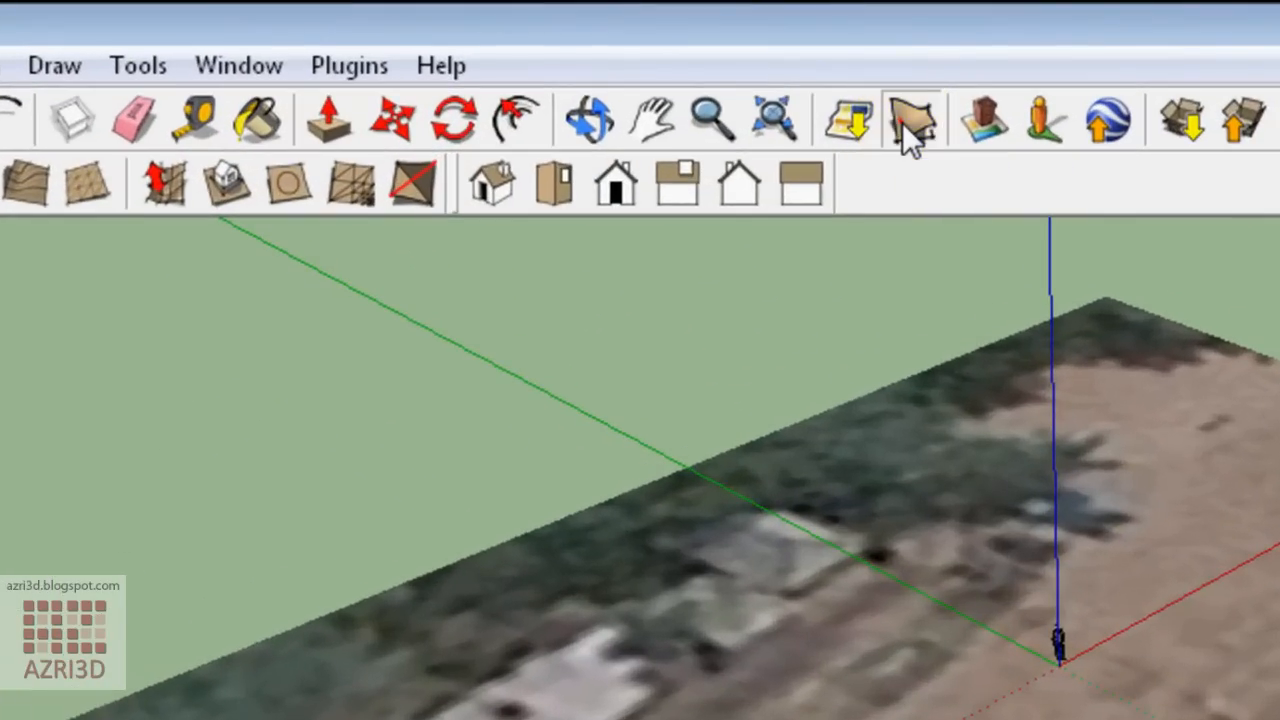
left_click(904, 122)
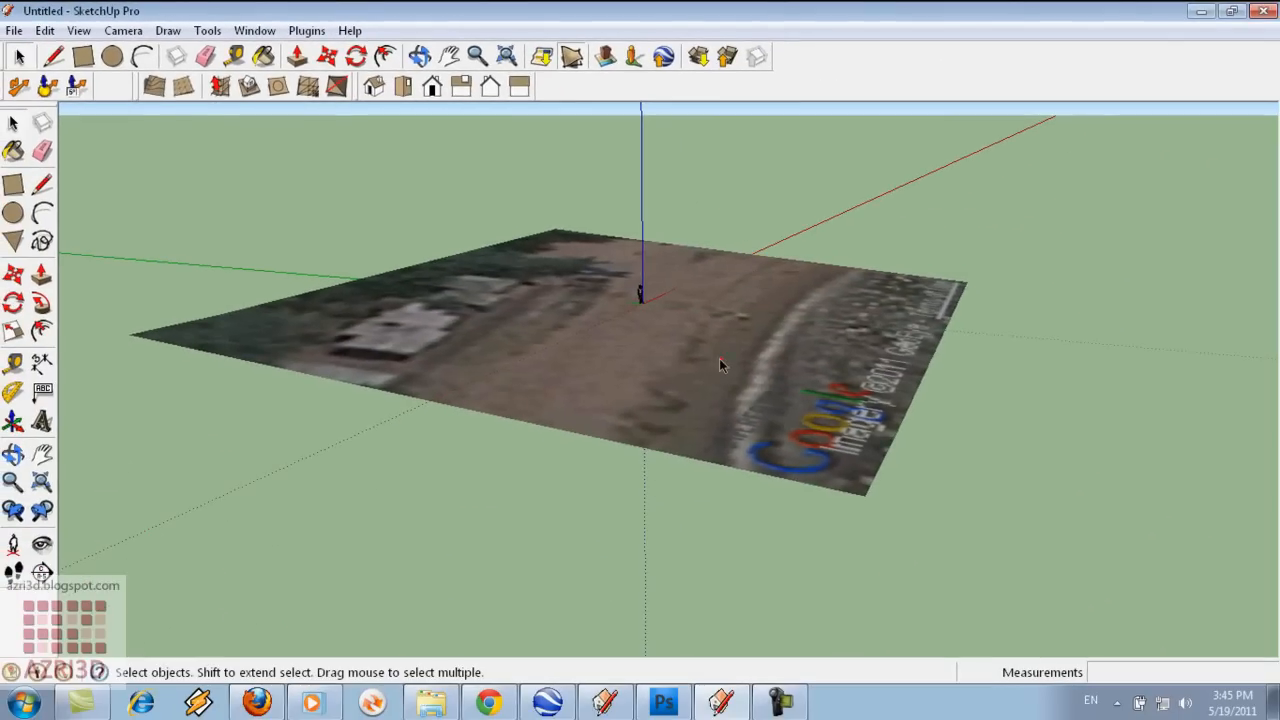
middle_click_drag(719, 358, 824, 256)
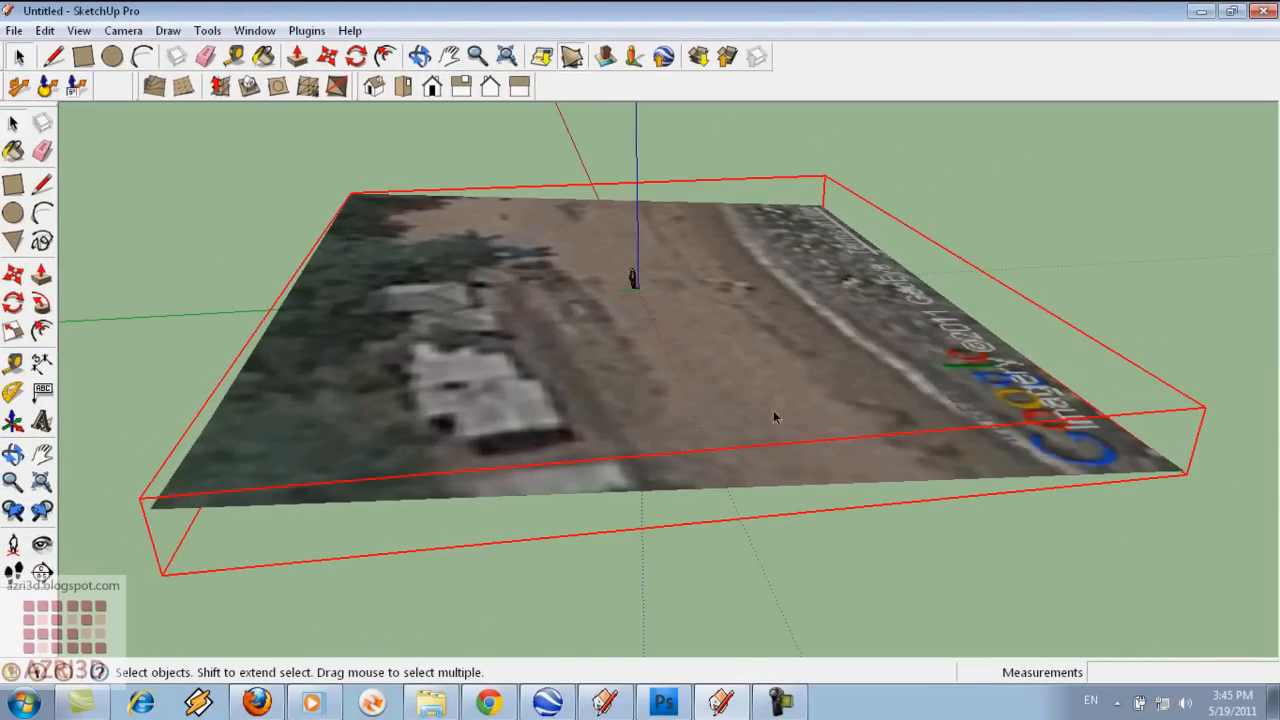
middle_click_drag(419, 371, 577, 354)
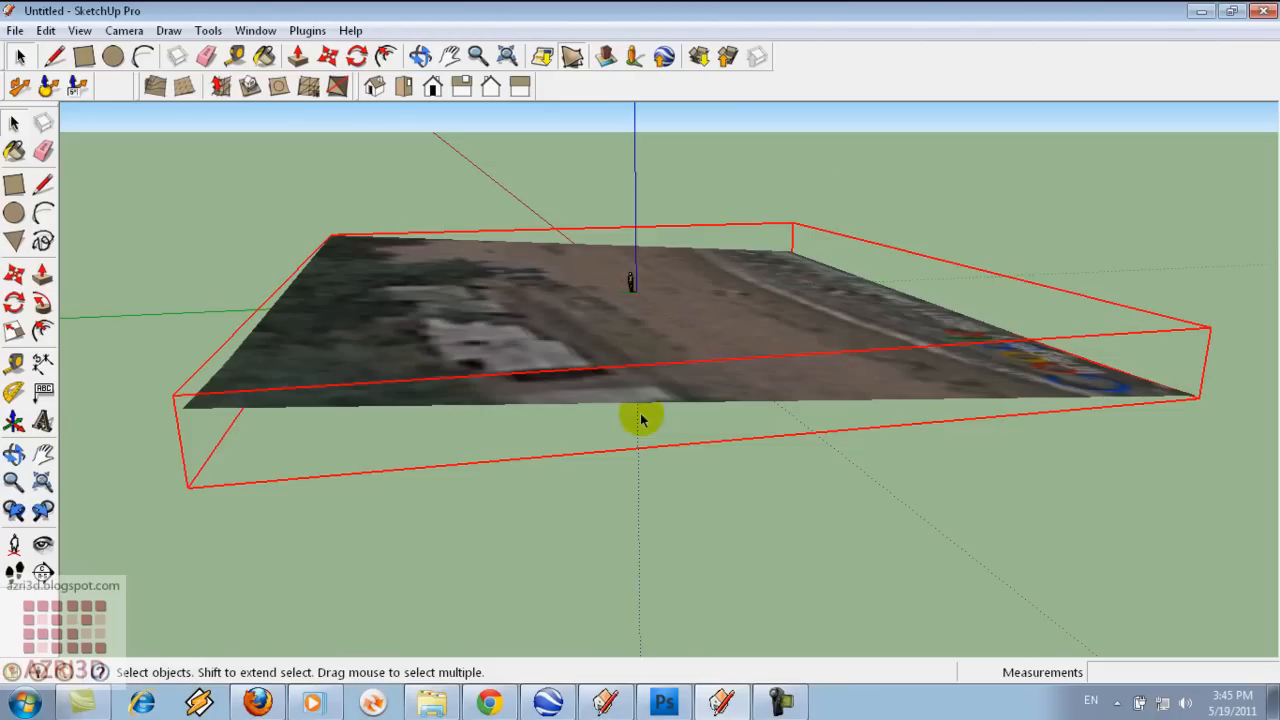
middle_click_drag(513, 224, 412, 66)
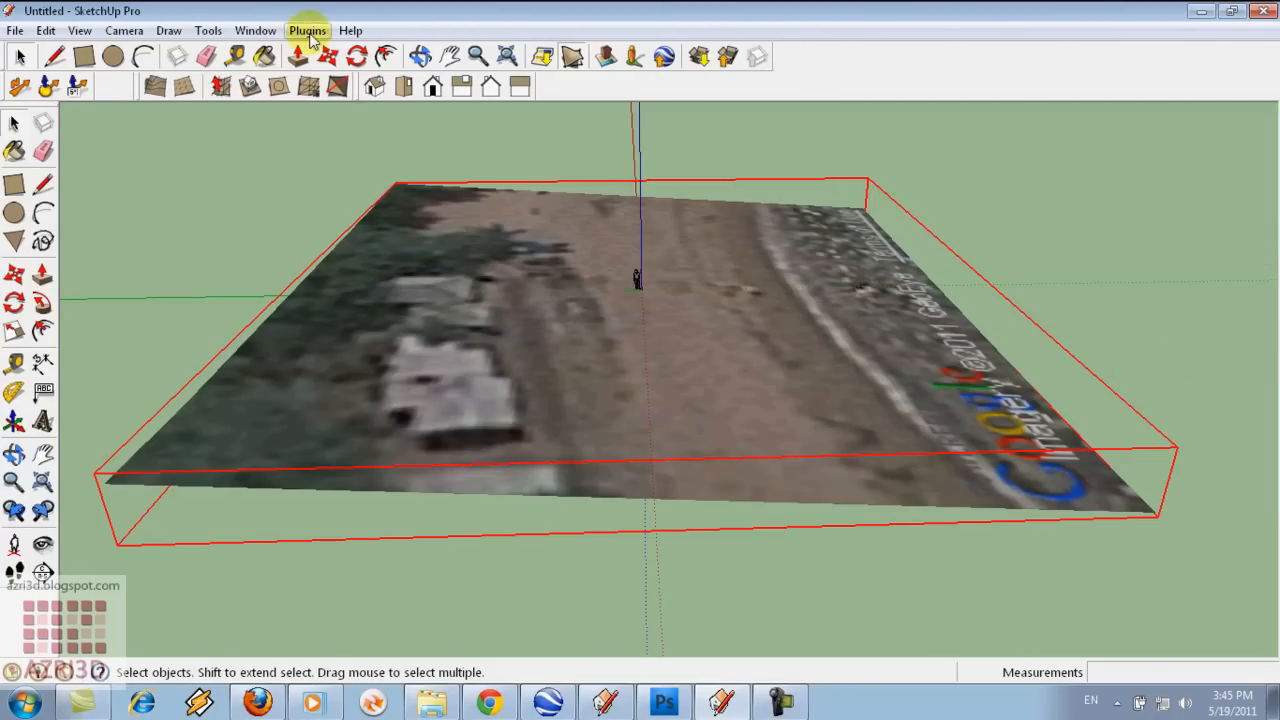
Make the Google Earth Snapshot layer visible together with the terrain layer
left_click(255, 31)
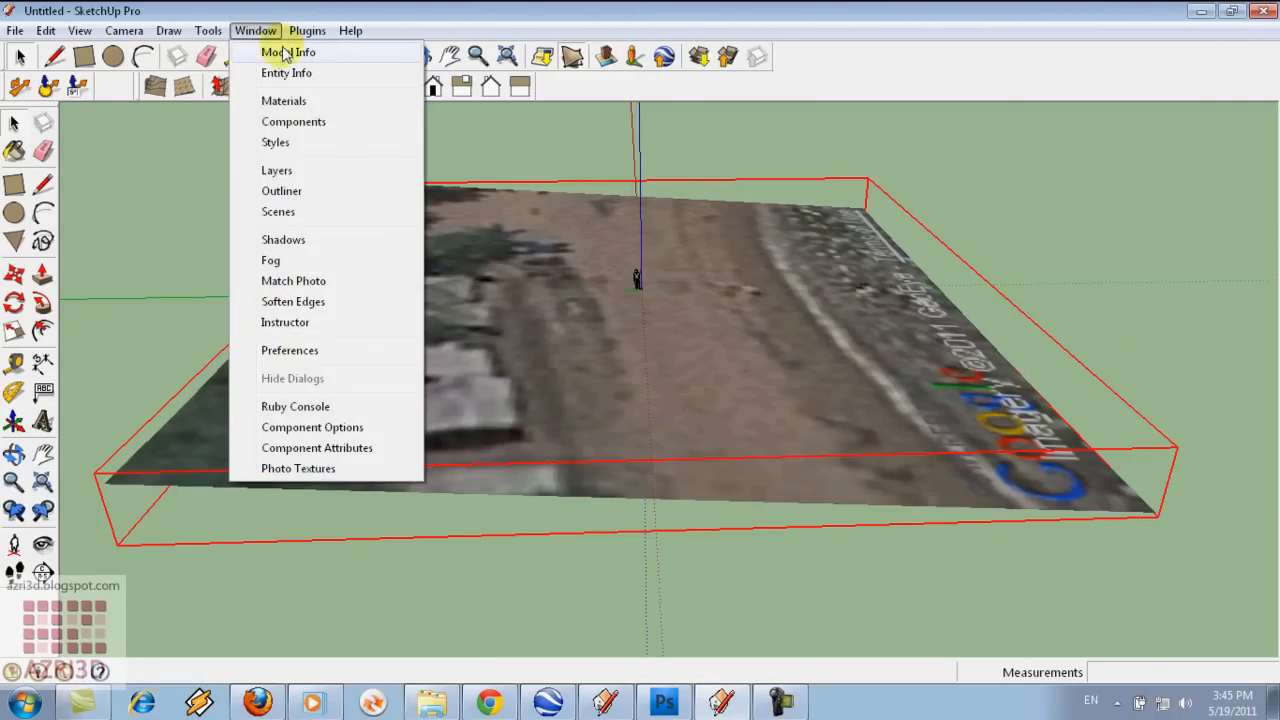
left_click(272, 172)
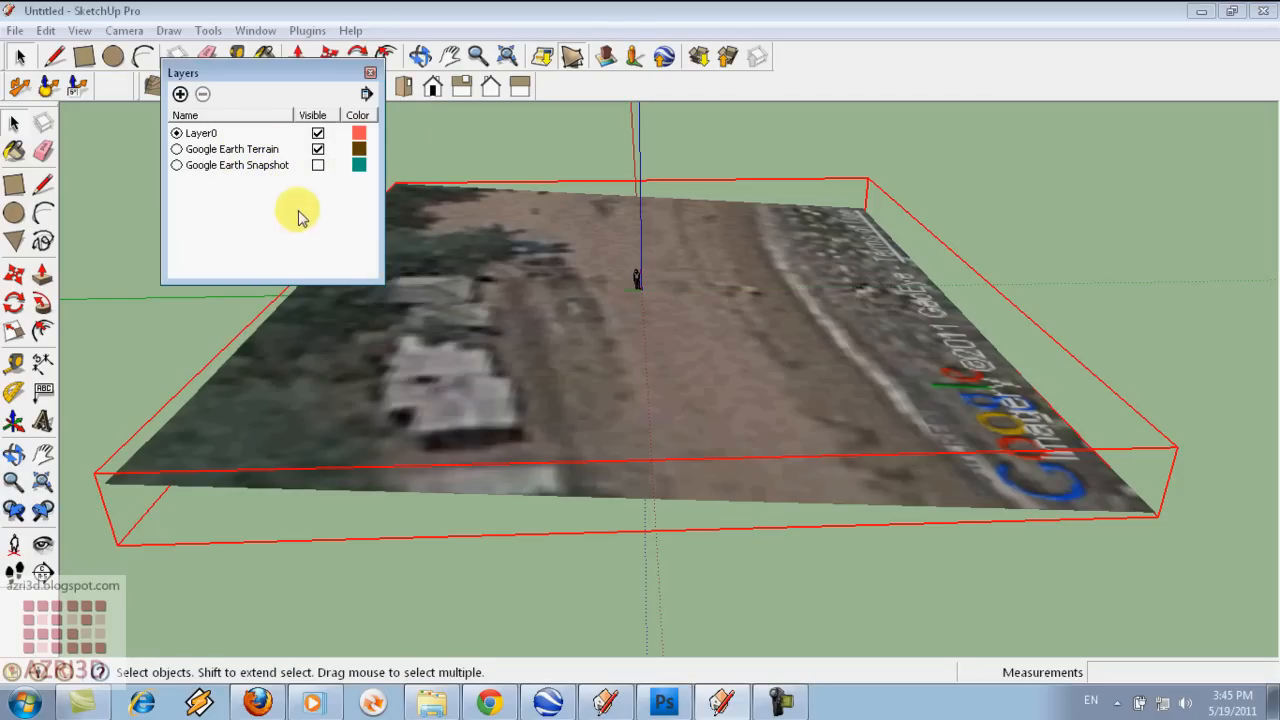
left_click(317, 166)
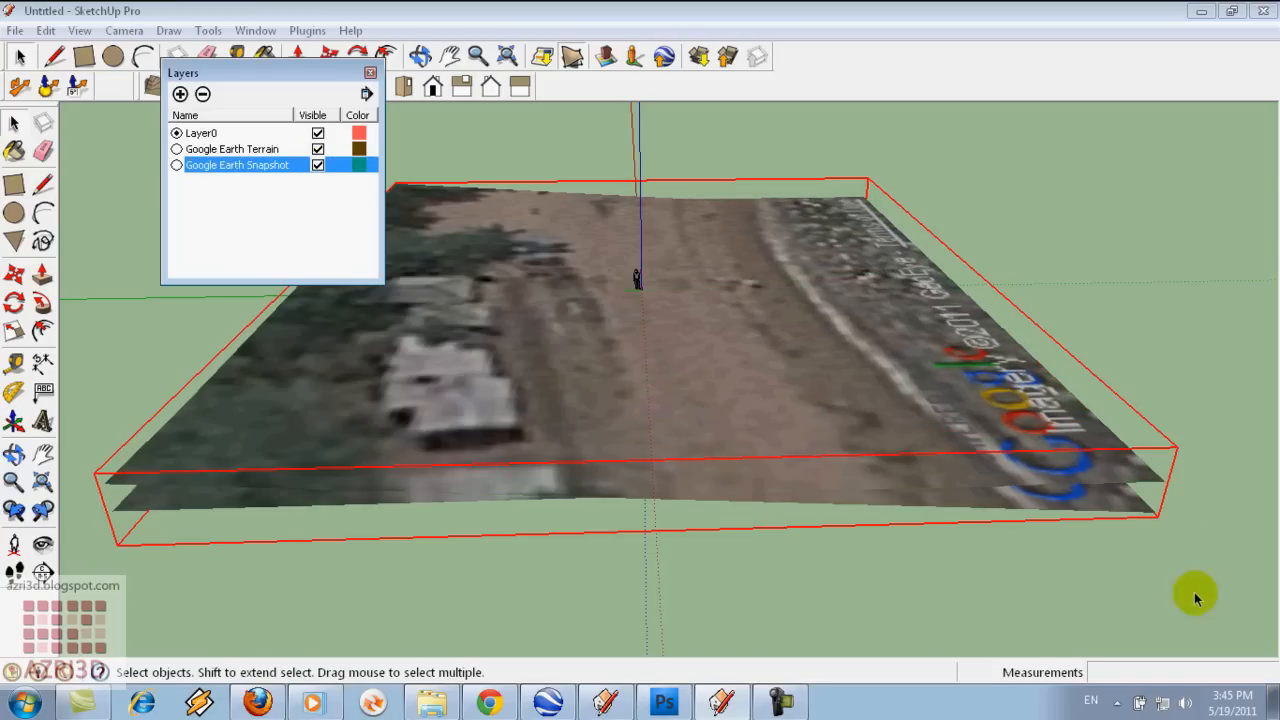
Unlock the Google Earth terrain and snapshot objects, and select the flat snapshot alone
left_click_drag(1194, 593, 870, 330)
left_click_drag(641, 226, 277, 366)
left_click(666, 543)
left_click(1110, 503)
scroll(863, 380, "down", 3)
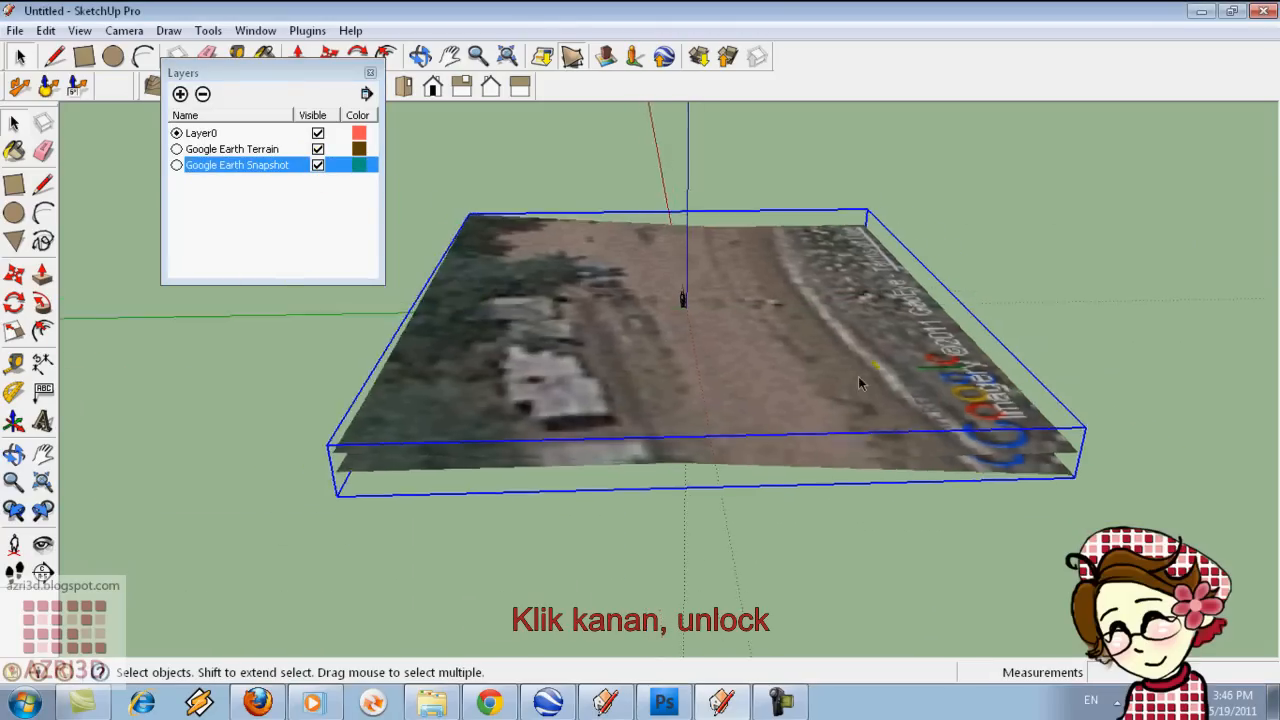
left_click(1063, 454)
scroll(1000, 440, "down", 2)
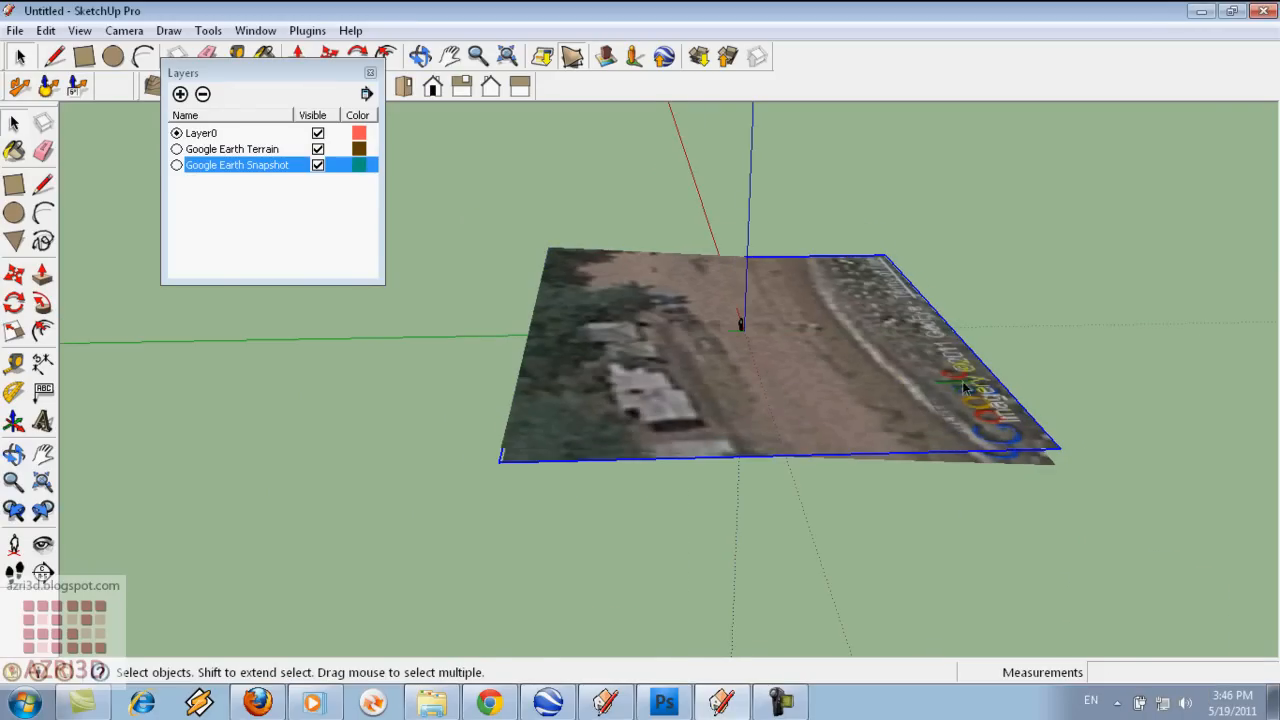
Move the flat snapshot off the terrain so that it lies beside it
key("m")
left_click(862, 297)
scroll(825, 325, "down", 1)
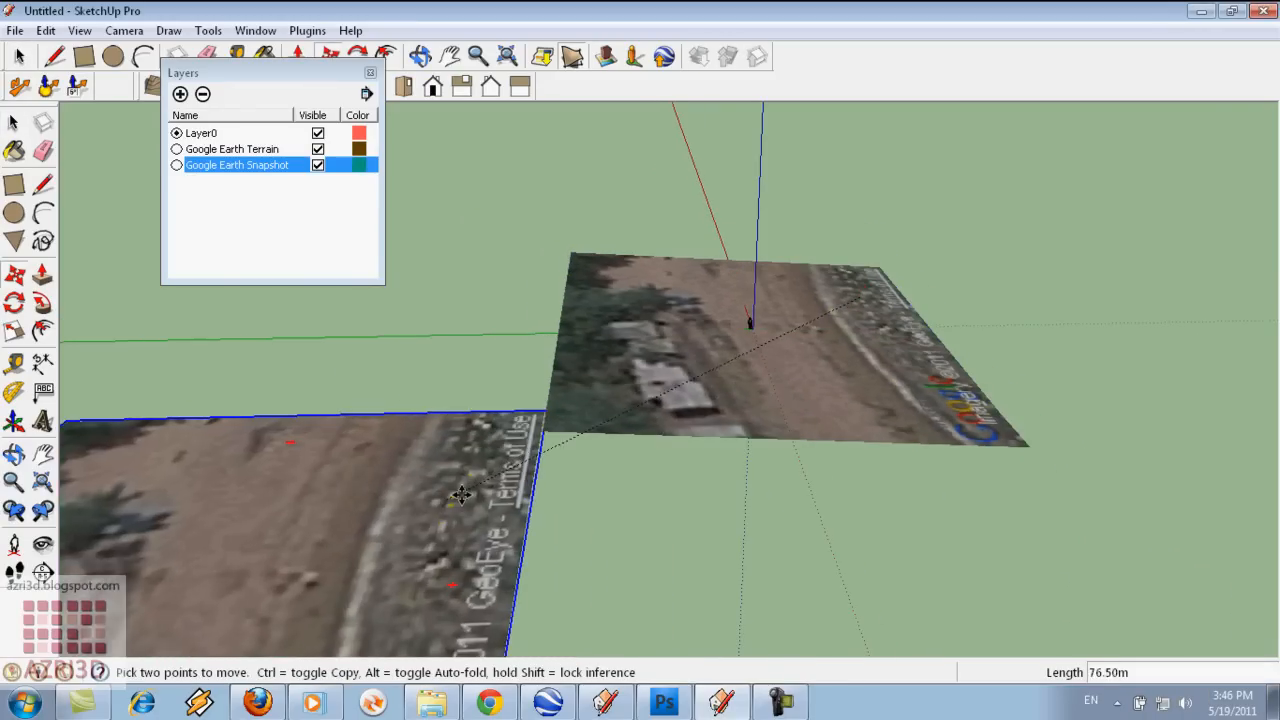
left_click(387, 502)
middle_click_drag(387, 502, 688, 428)
scroll(762, 381, "up", 2)
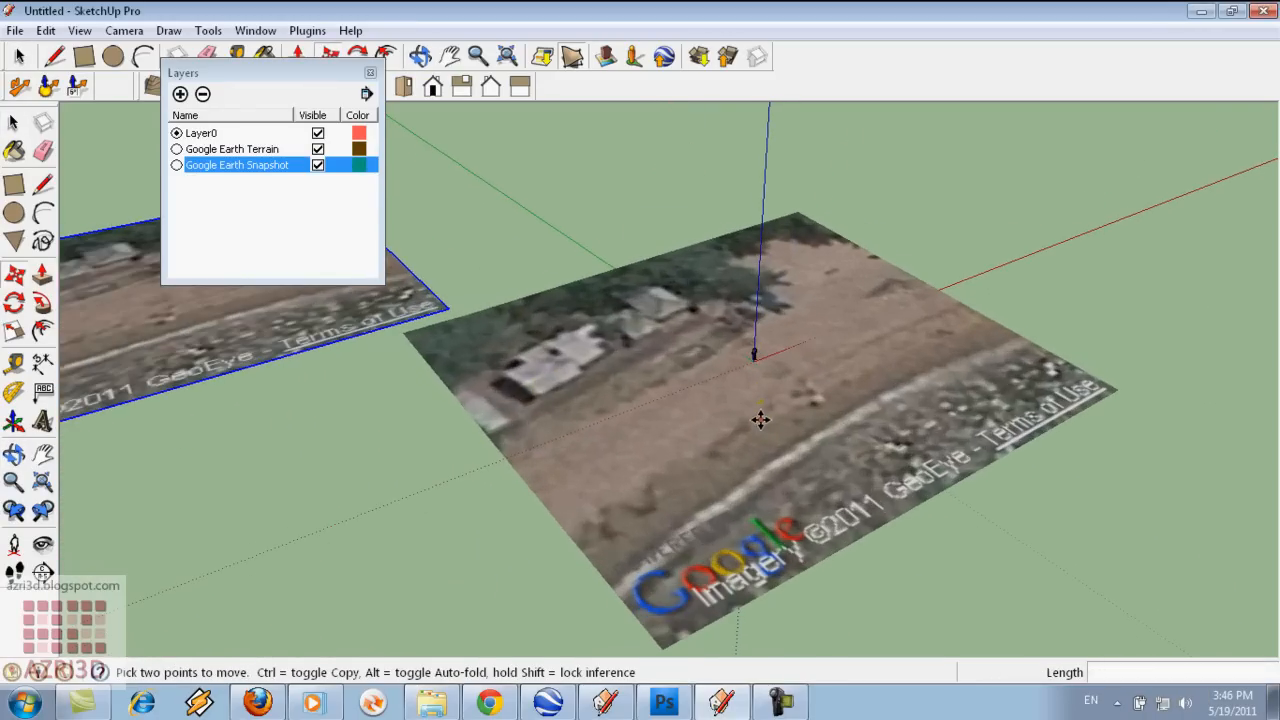
middle_click_drag(776, 406, 846, 350)
scroll(846, 350, "down", 2)
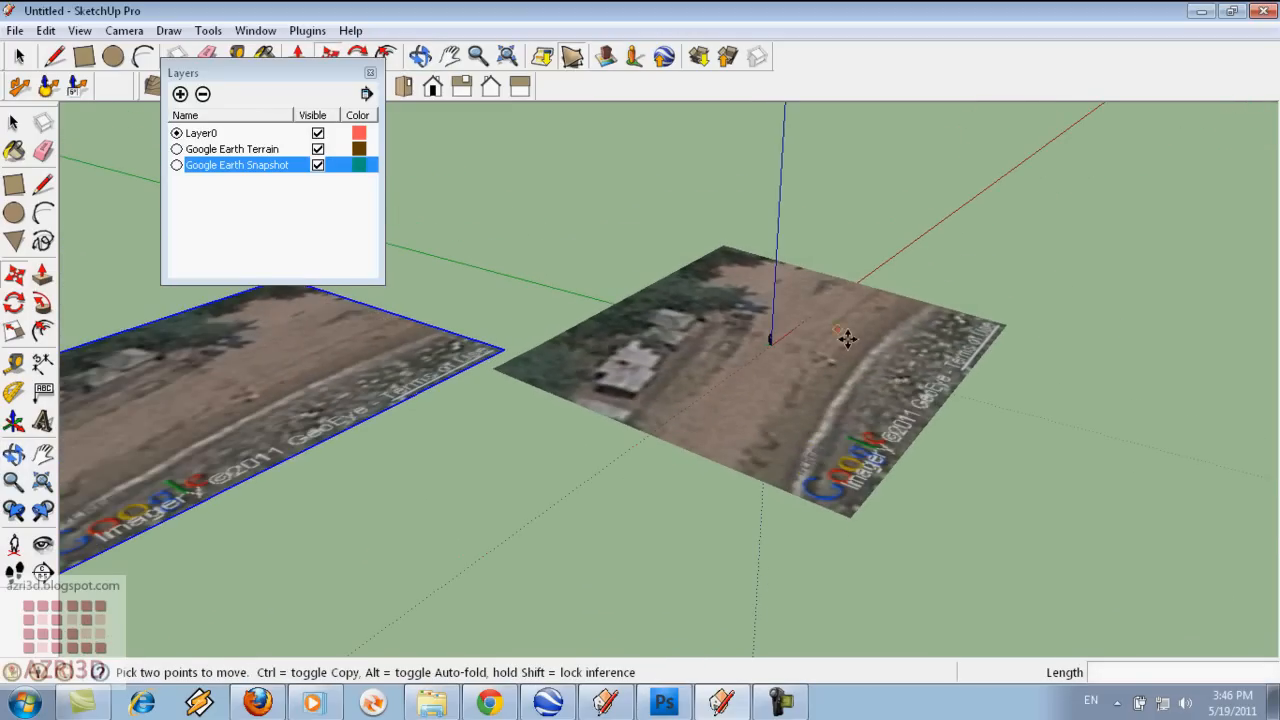
Collapse the Layers window, open the terrain group for editing and select its surface
left_click(320, 71)
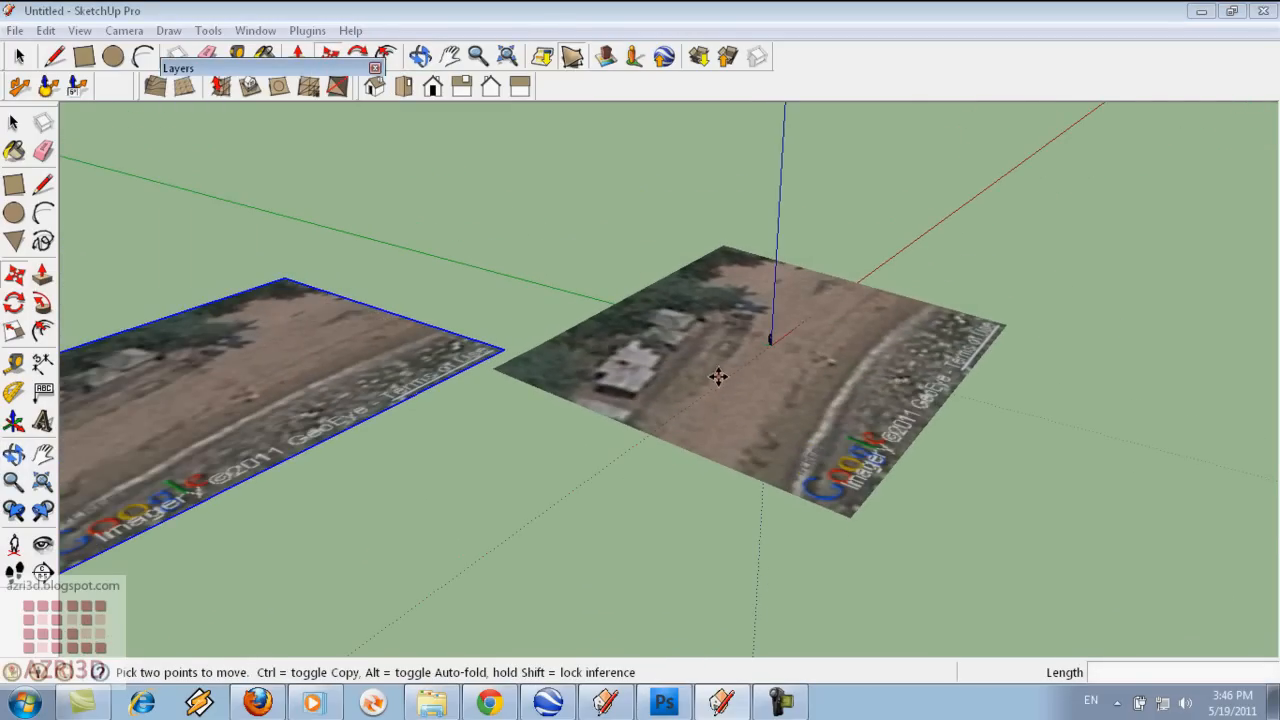
left_click(13, 122)
left_click(724, 349)
scroll(810, 380, "up", 2)
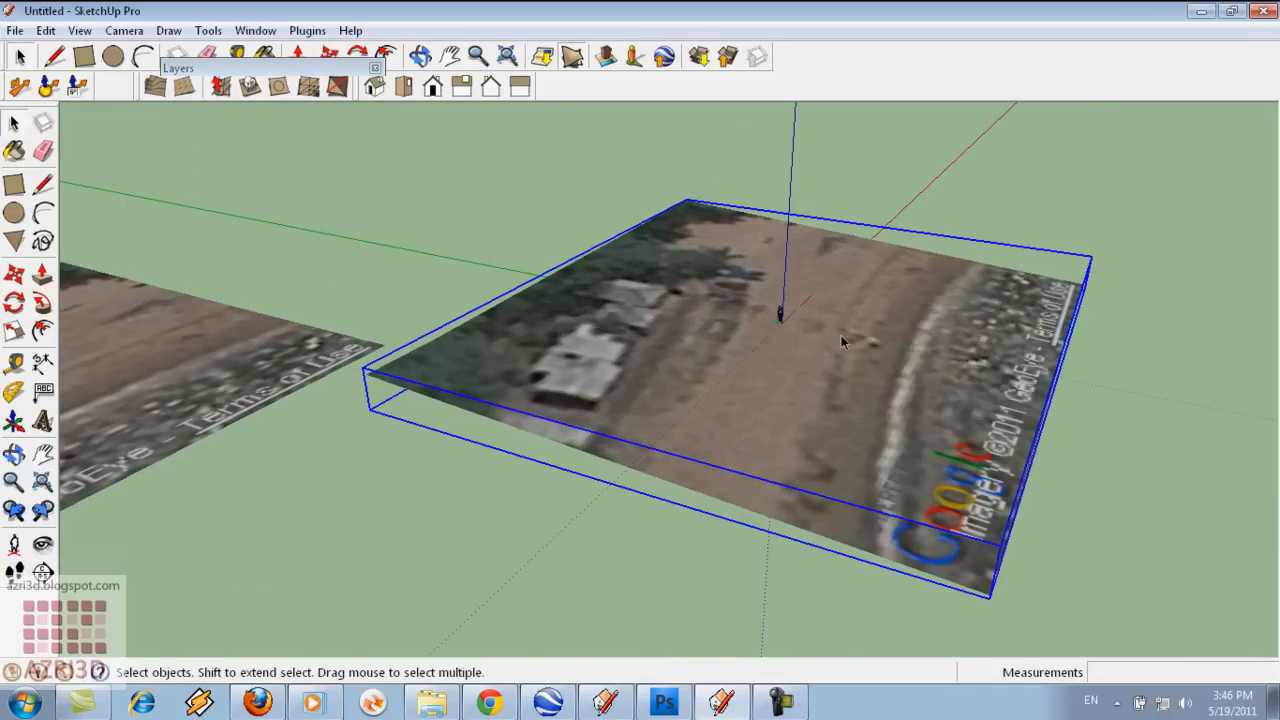
double_click(842, 338)
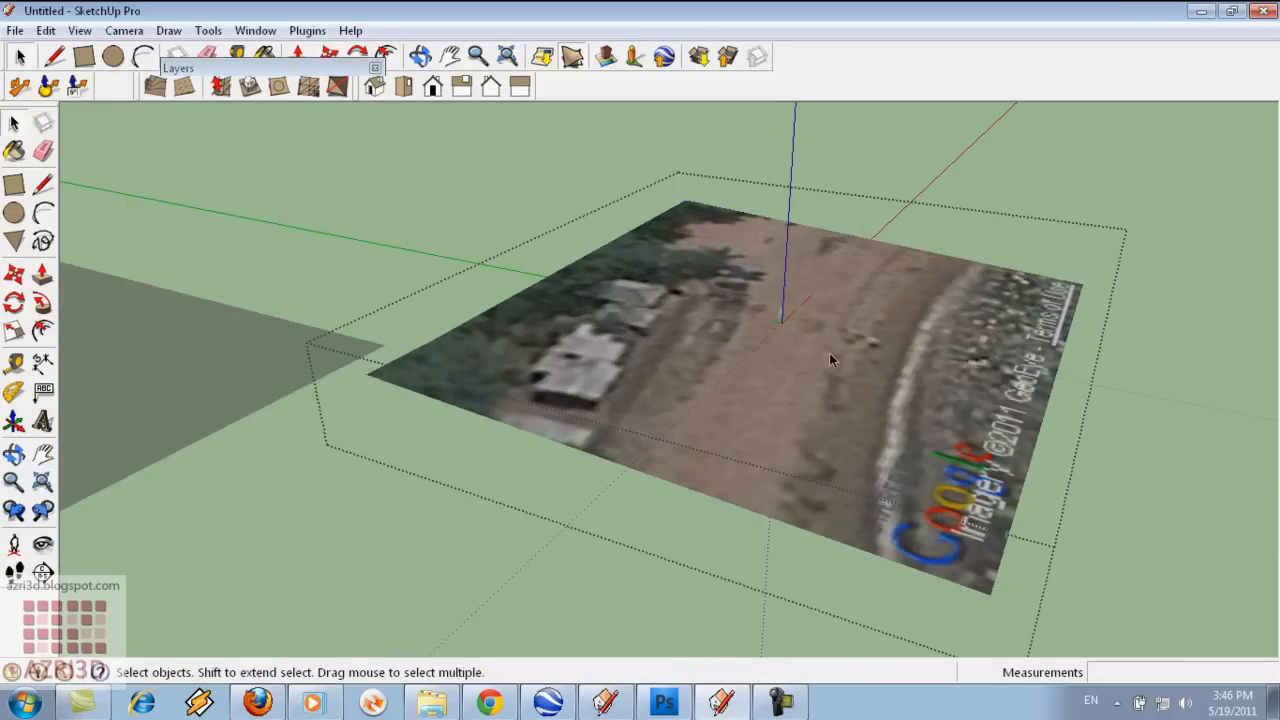
left_click(829, 352)
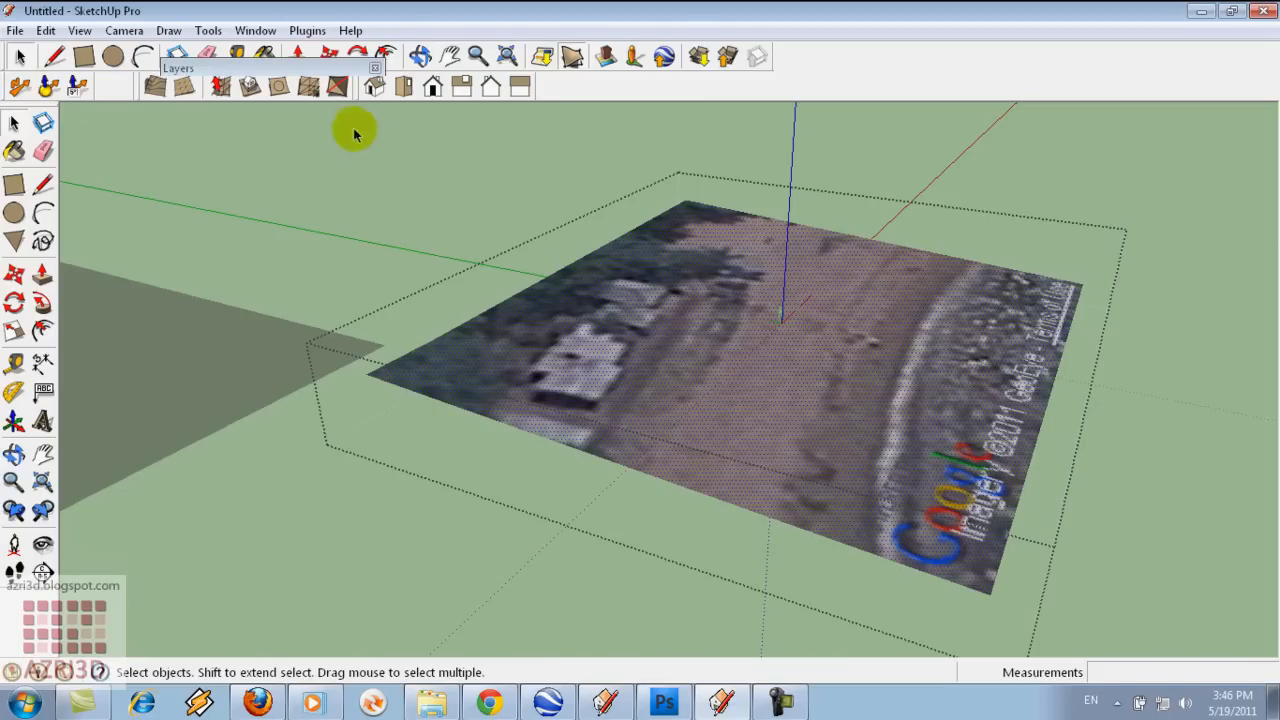
Display the hidden geometry so the terrain's triangulated mesh edges can be edited
scroll(608, 340, "up", 1)
left_click(79, 30)
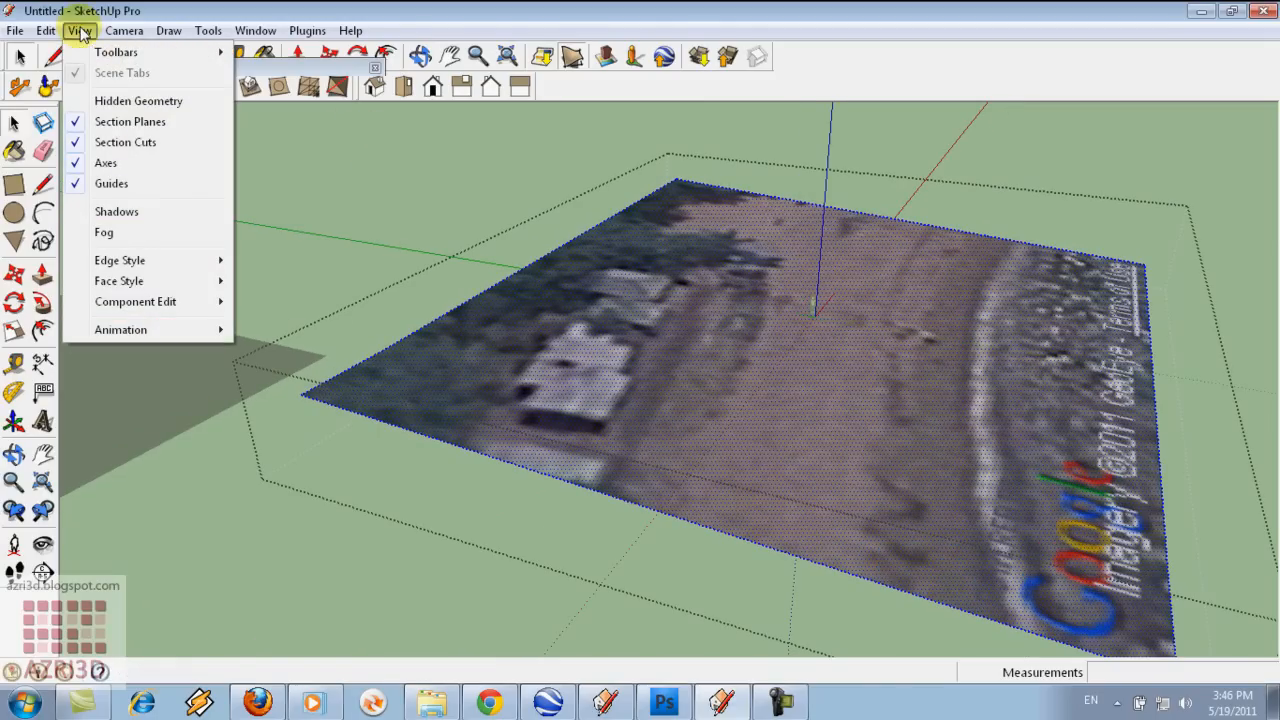
left_click(130, 101)
middle_click_drag(594, 306, 826, 423)
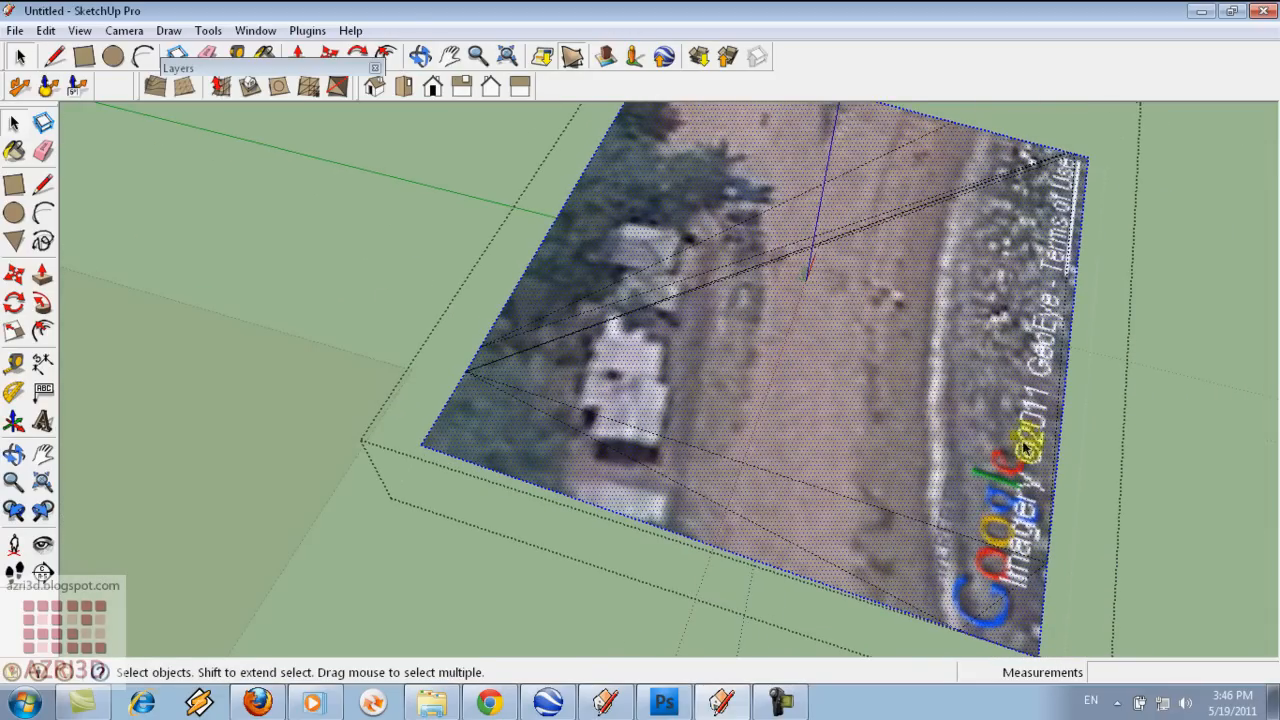
middle_click_drag(724, 255, 794, 357)
Try to deform the mesh with Smoove from a single face near the huts, and undo it
left_click(797, 155)
left_click(654, 510)
left_click(221, 86)
left_click(667, 365)
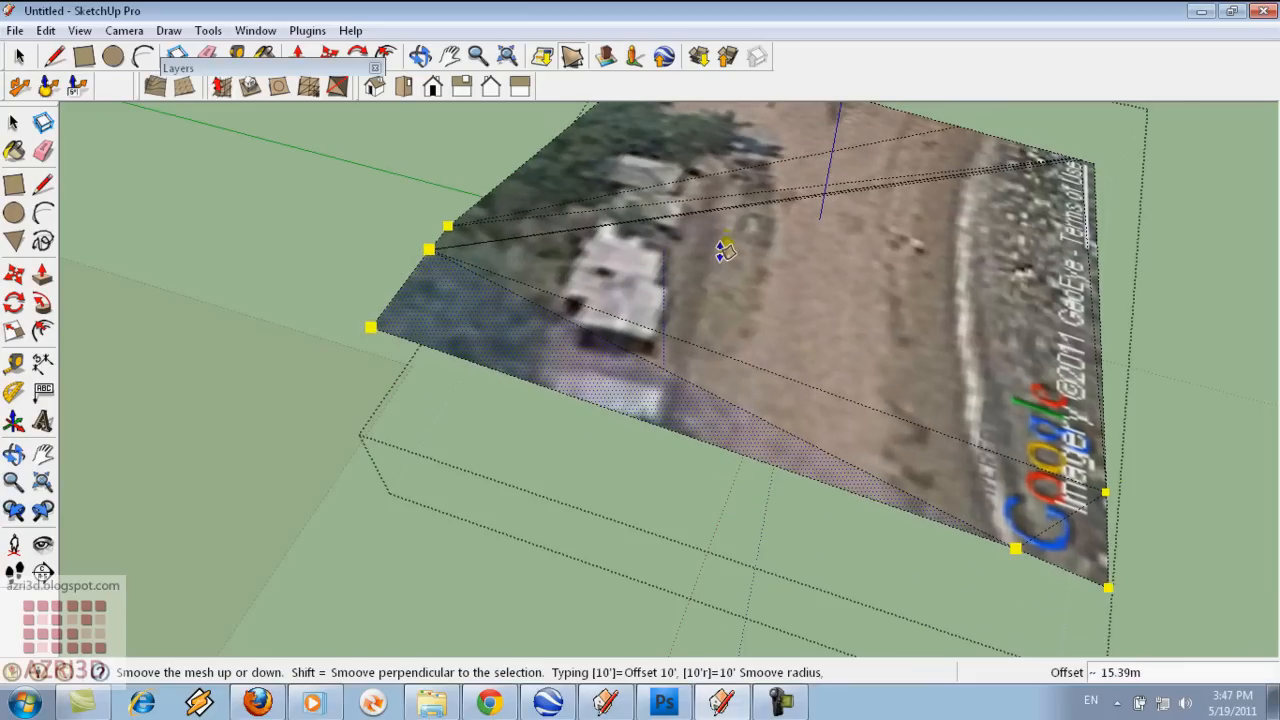
left_click(725, 251)
key("ctrl+z")
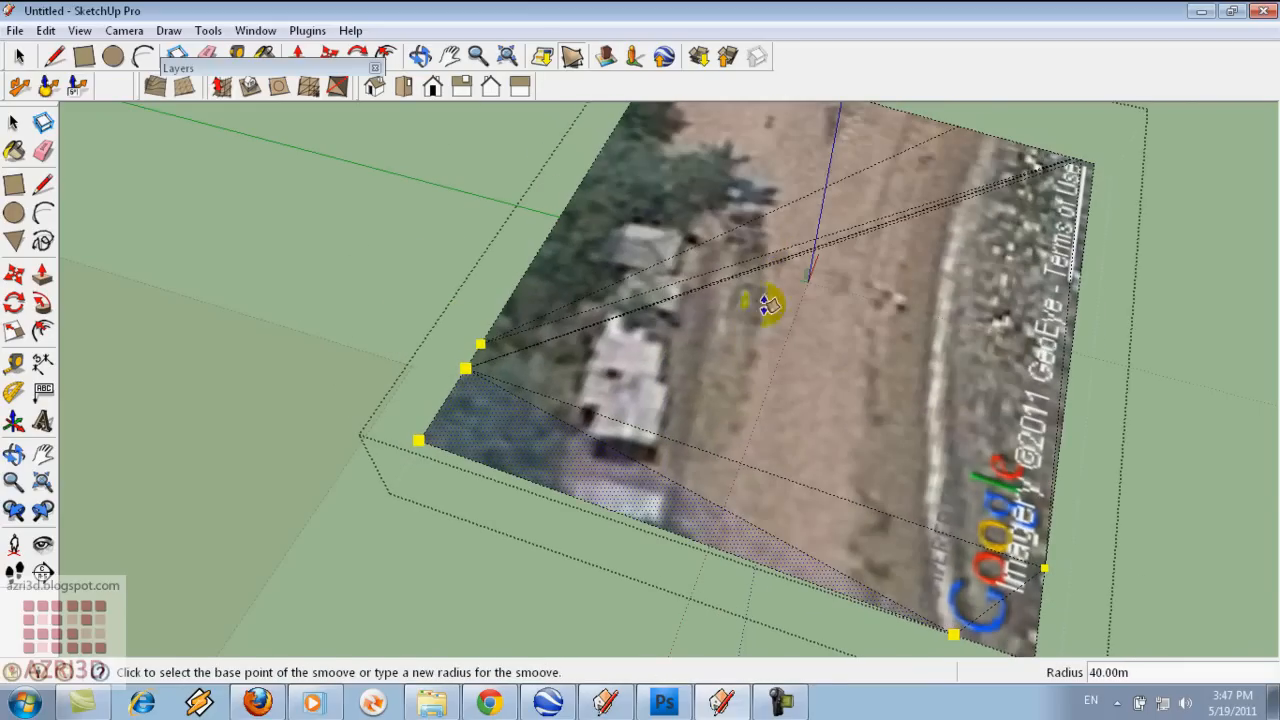
Select the entire terrain mesh and subdivide it with Add Detail
middle_click_drag(766, 346, 723, 266)
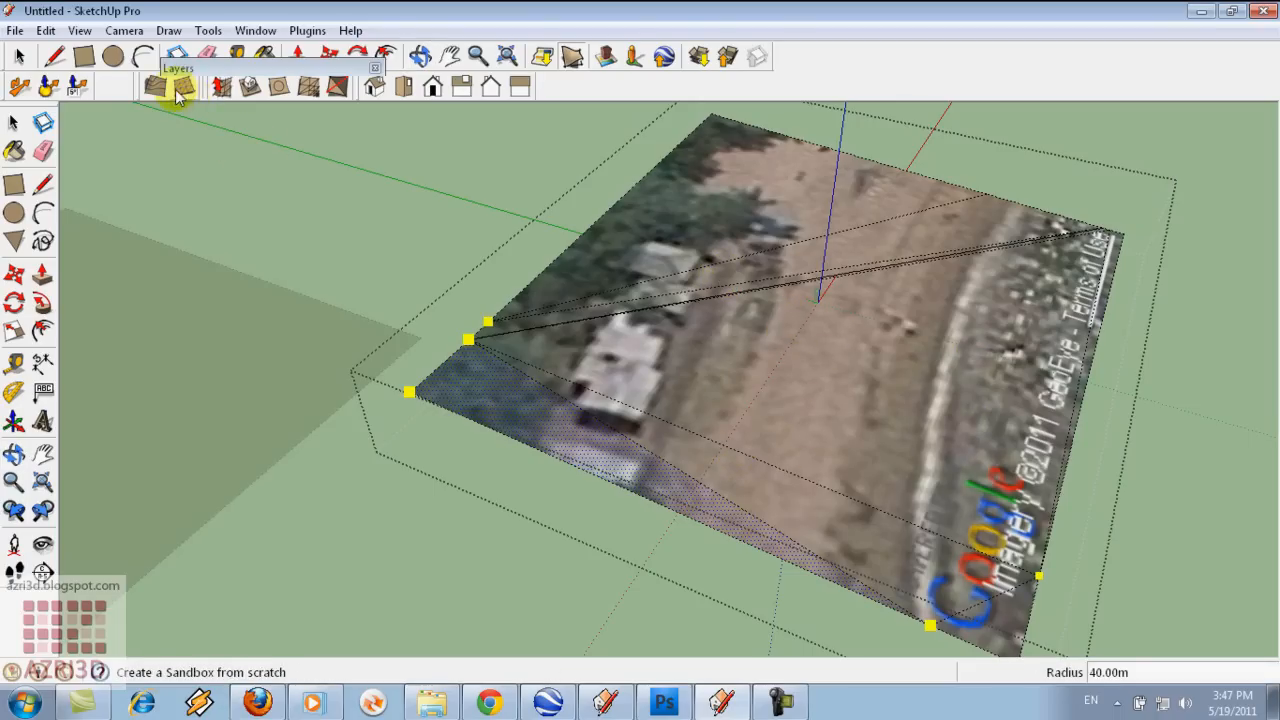
left_click(13, 122)
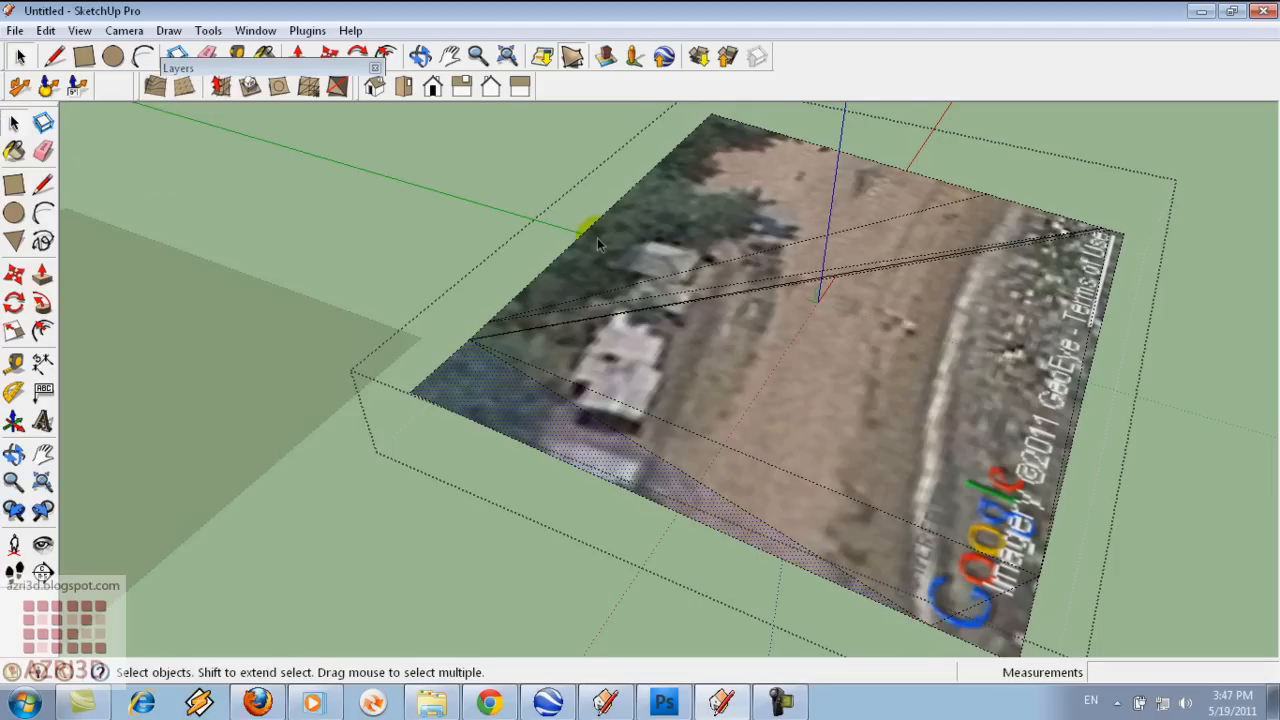
scroll(602, 239, "down", 1)
left_click(553, 137)
triple_click(924, 417)
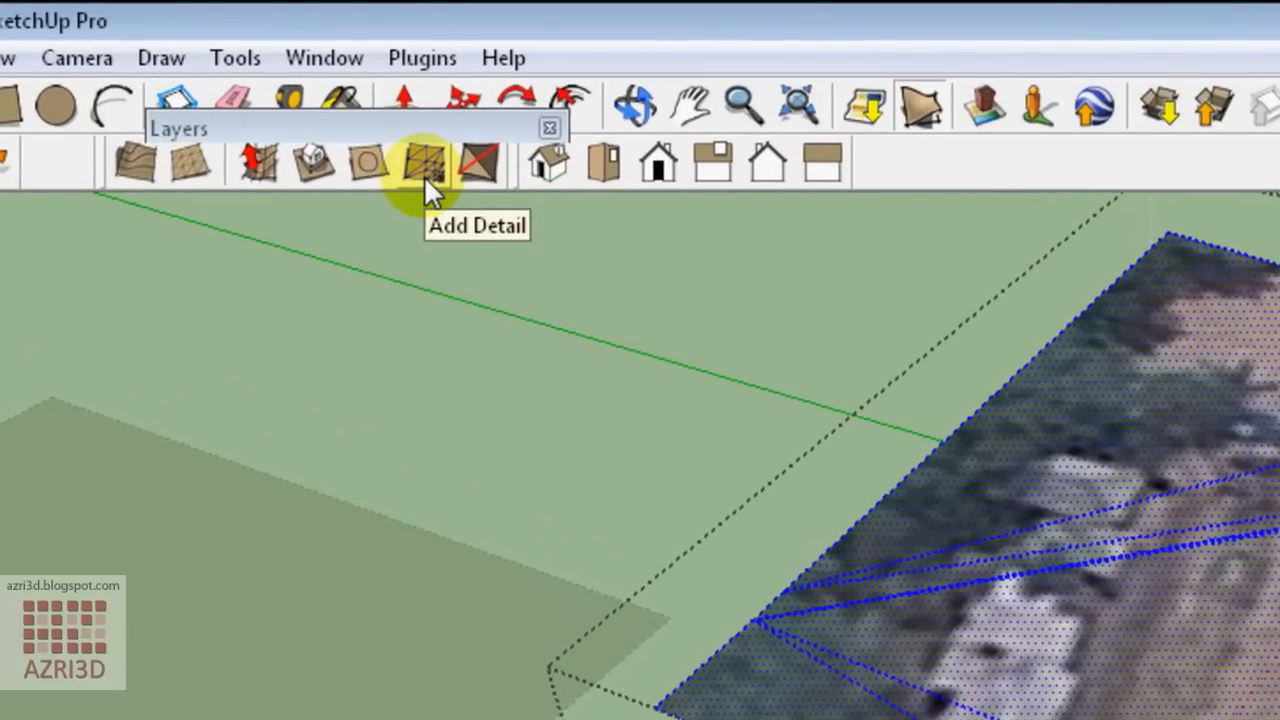
left_click(424, 170)
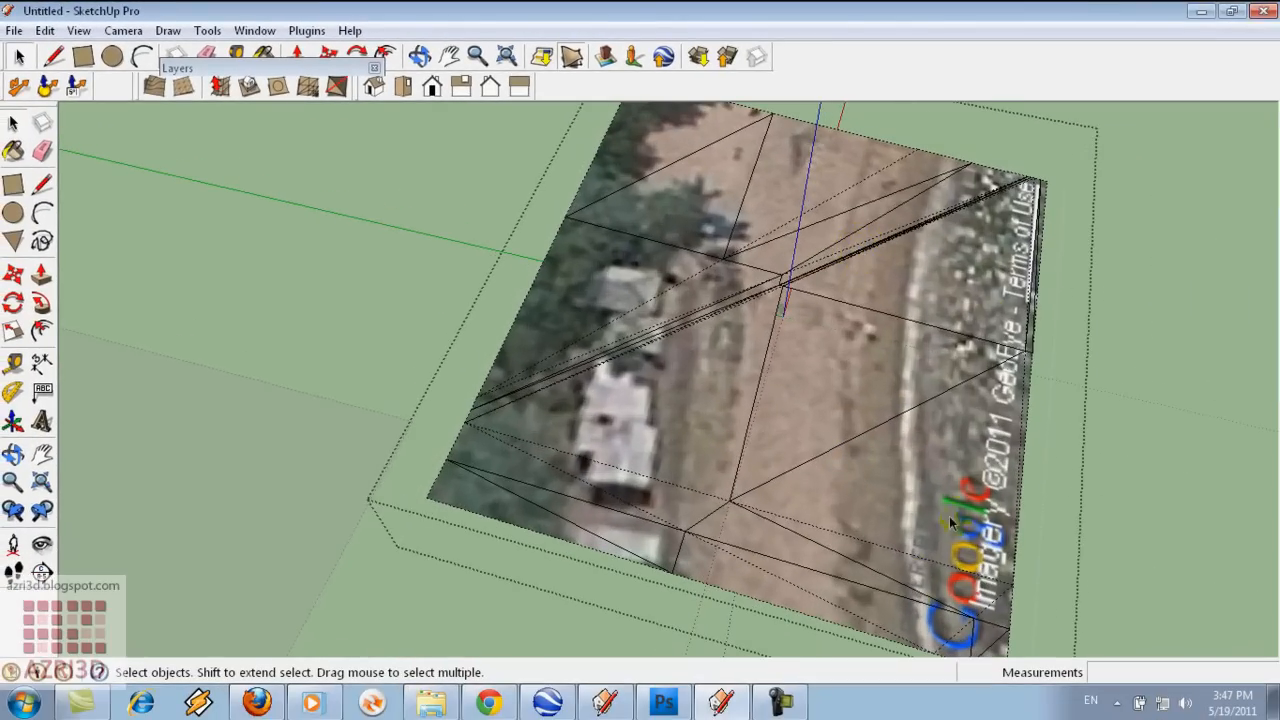
Select all the terrain faces, including the narrow slivers along the diagonal, and subdivide the mesh once more with Add Detail
left_click(654, 414)
left_click(859, 457, "ctrl")
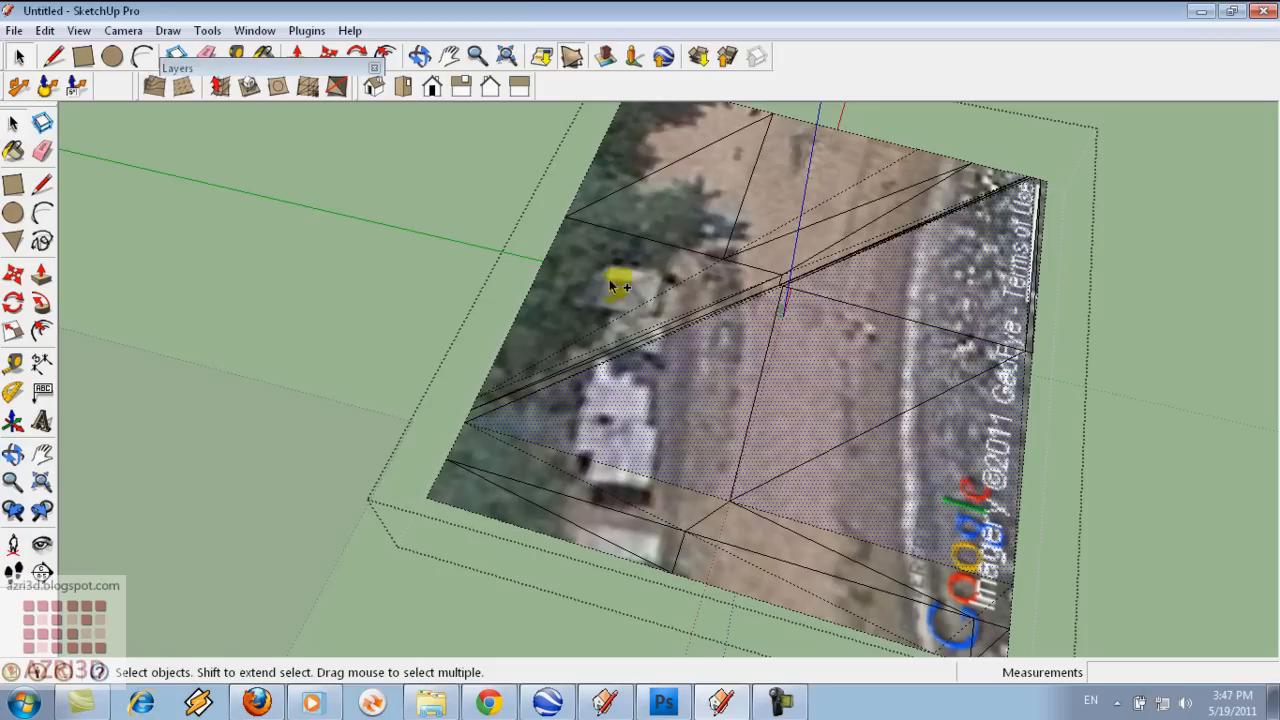
left_click(780, 193, "ctrl")
left_click(665, 138, "ctrl")
left_click(670, 158, "ctrl")
scroll(684, 217, "down", 3)
triple_click(727, 227)
scroll(760, 316, "up", 2)
left_click(766, 310)
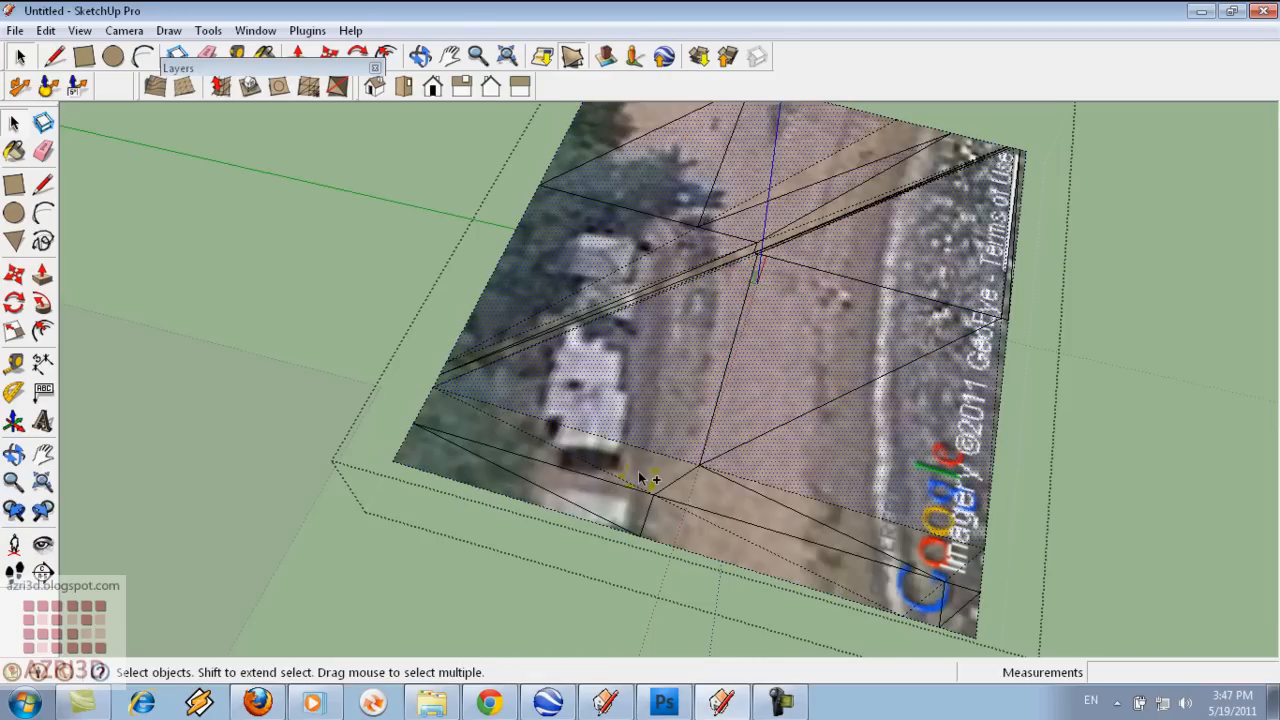
left_click(570, 489, "ctrl")
left_click(697, 491, "ctrl")
left_click(740, 532, "ctrl")
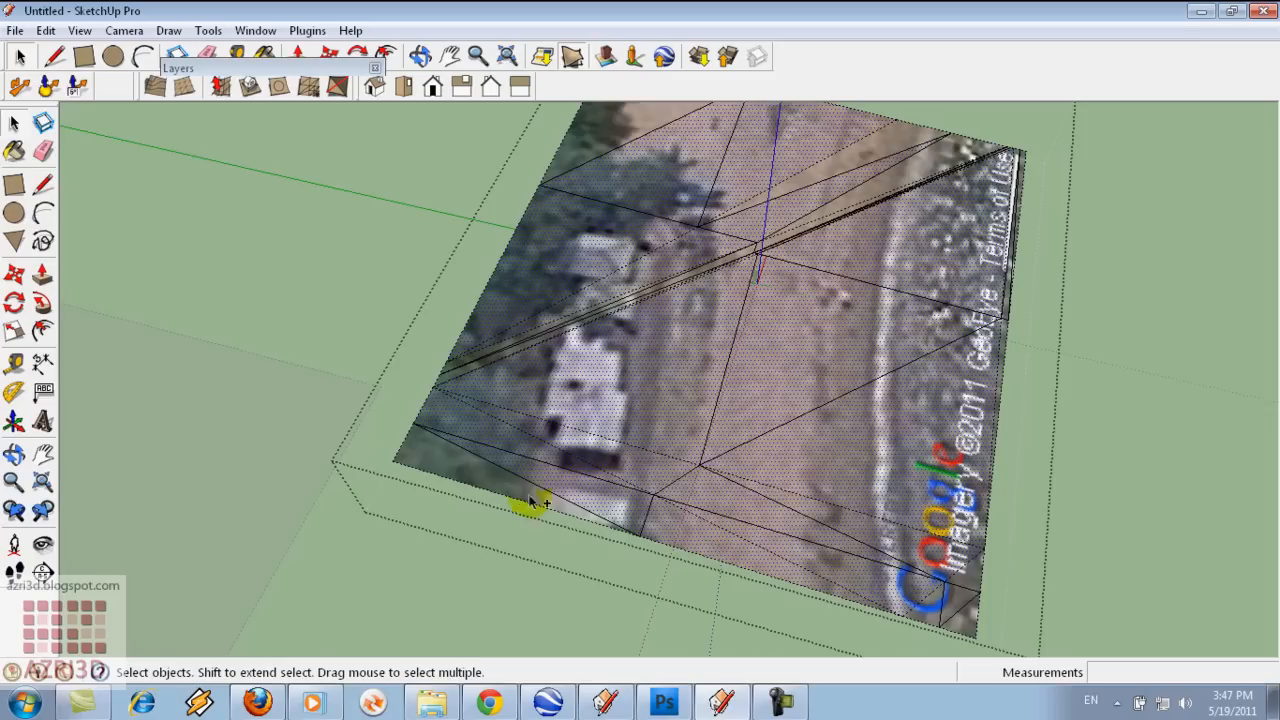
left_click(904, 176, "ctrl")
left_click(631, 120, "ctrl")
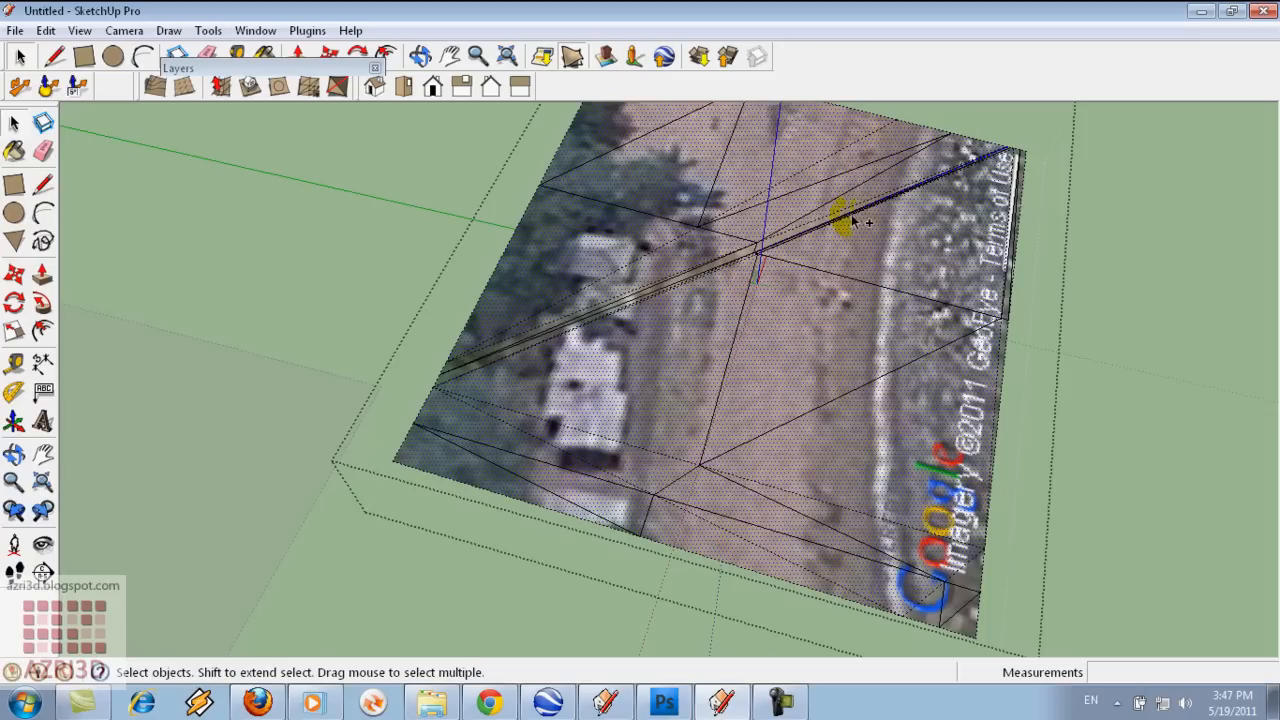
scroll(737, 260, "up", 5)
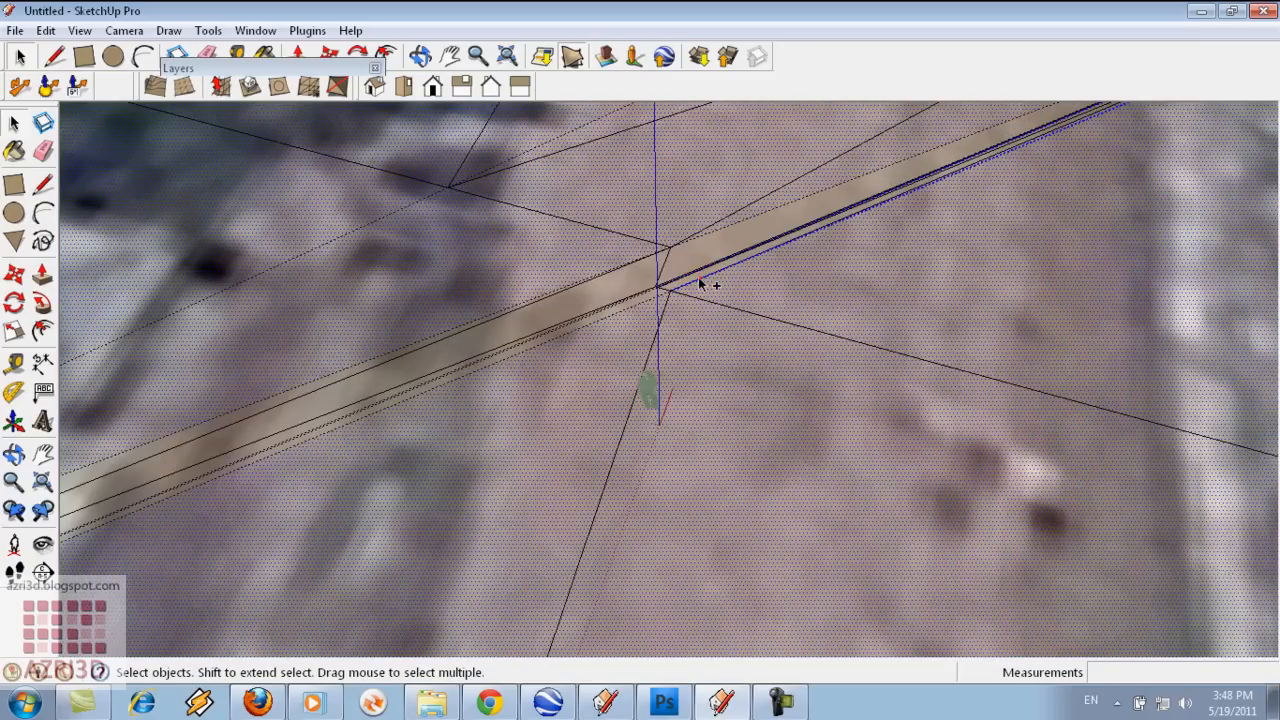
triple_click(692, 276, "ctrl")
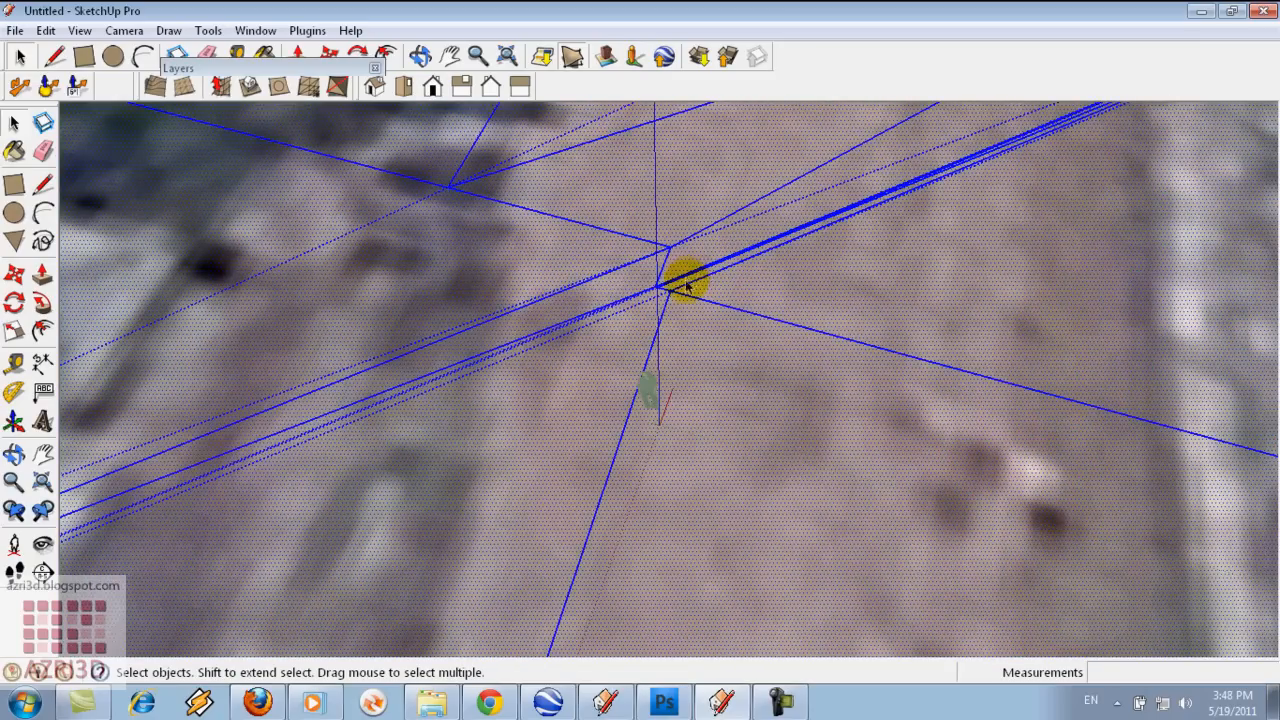
scroll(690, 283, "down", 5)
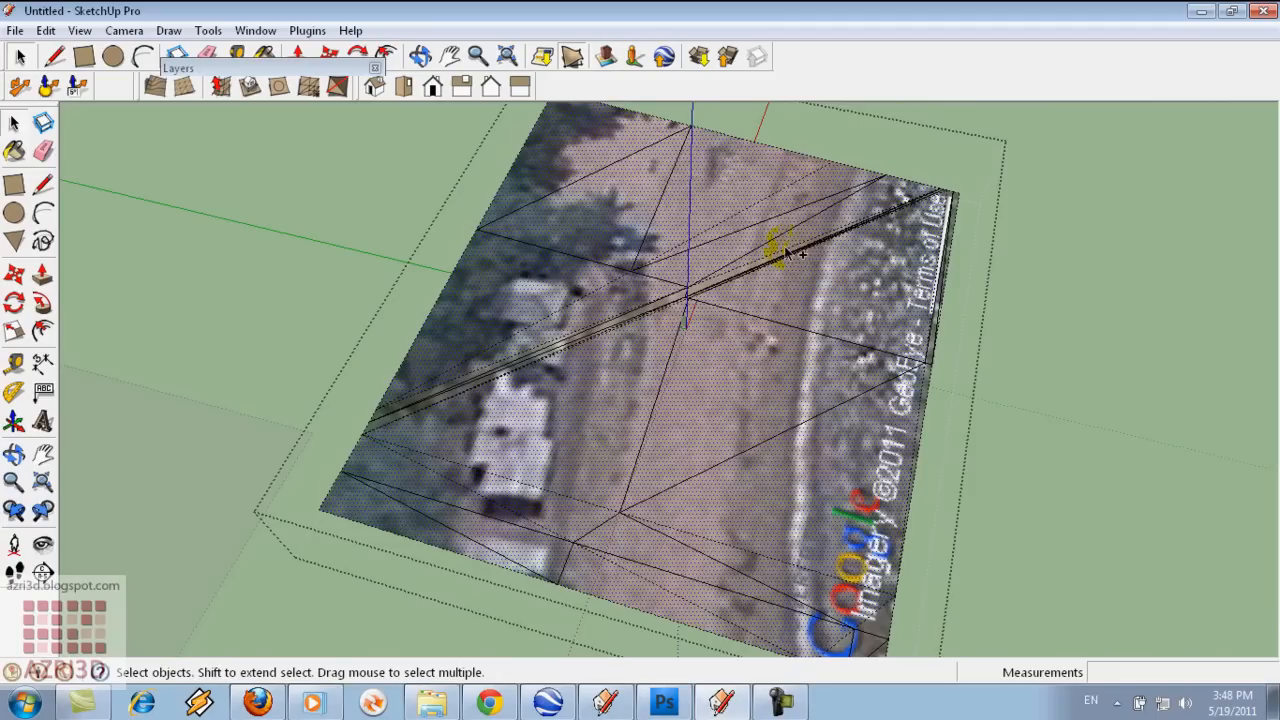
left_click(310, 87)
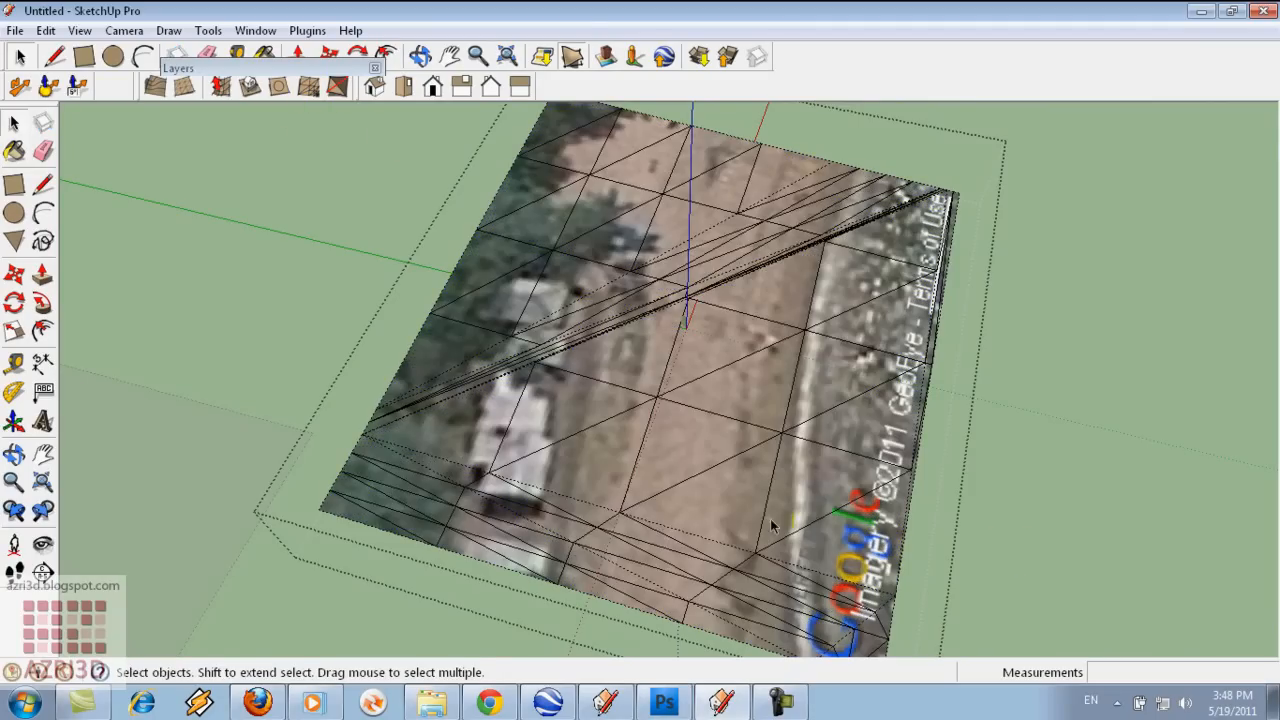
middle_click_drag(502, 344, 750, 445)
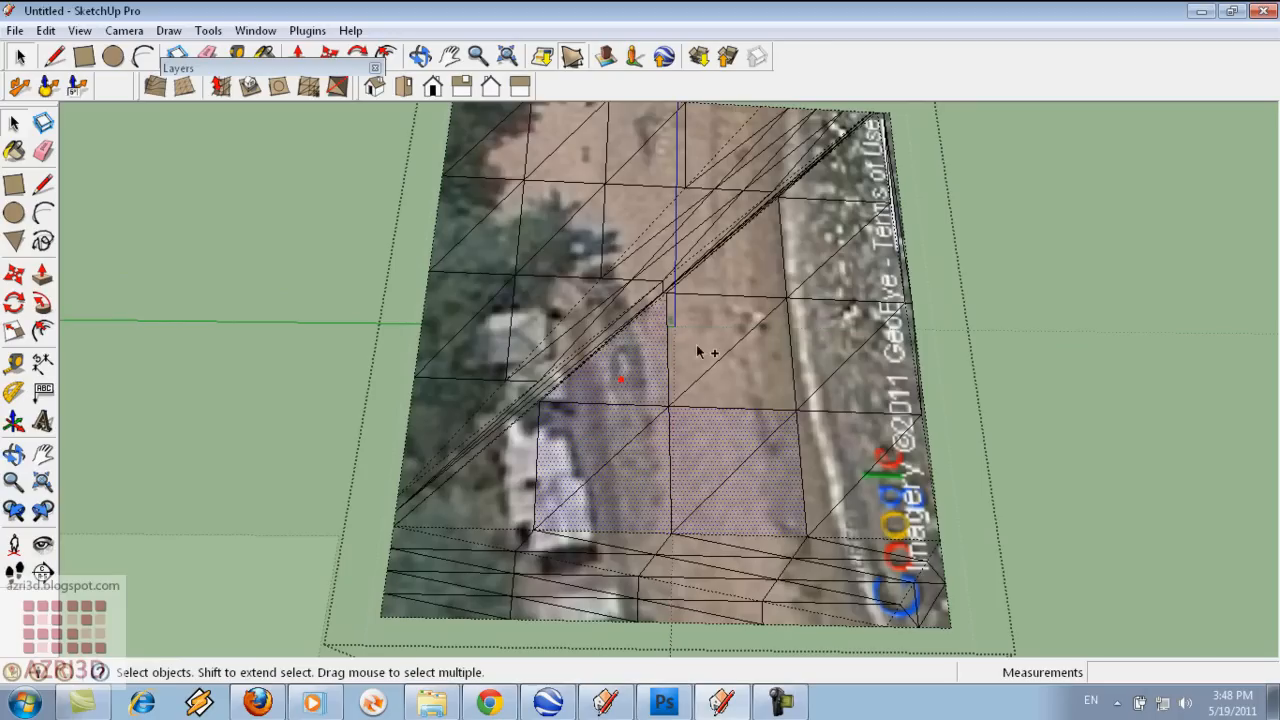
Add the remaining large terrain faces to the selection, subdivide them with Add Detail, and close the terrain group
left_click(766, 266, "ctrl")
left_click(814, 234, "ctrl")
left_click(868, 256, "ctrl")
left_click(838, 336, "ctrl")
left_click(883, 368, "ctrl")
left_click(853, 452, "ctrl")
left_click(513, 468, "ctrl")
left_click(455, 411, "ctrl")
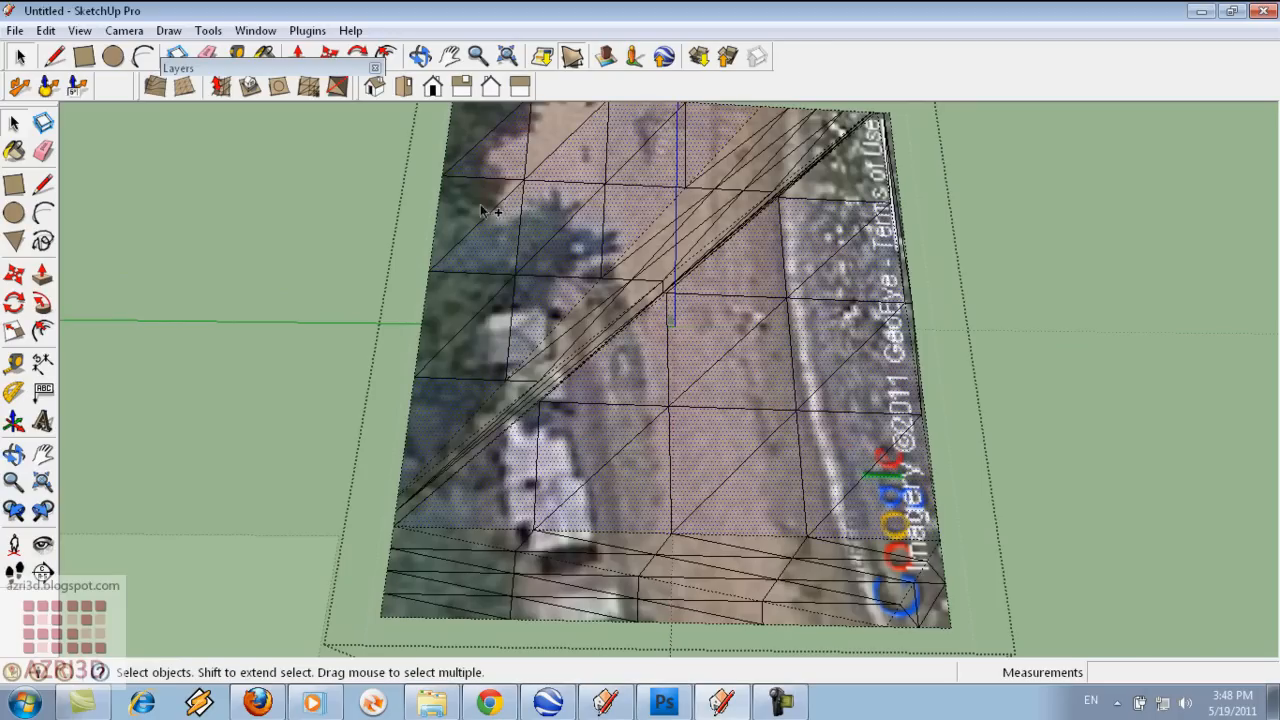
left_click(313, 92)
middle_click_drag(1100, 480, 791, 480)
left_click(405, 162)
Turn off the display of hidden geometry
left_click(79, 30)
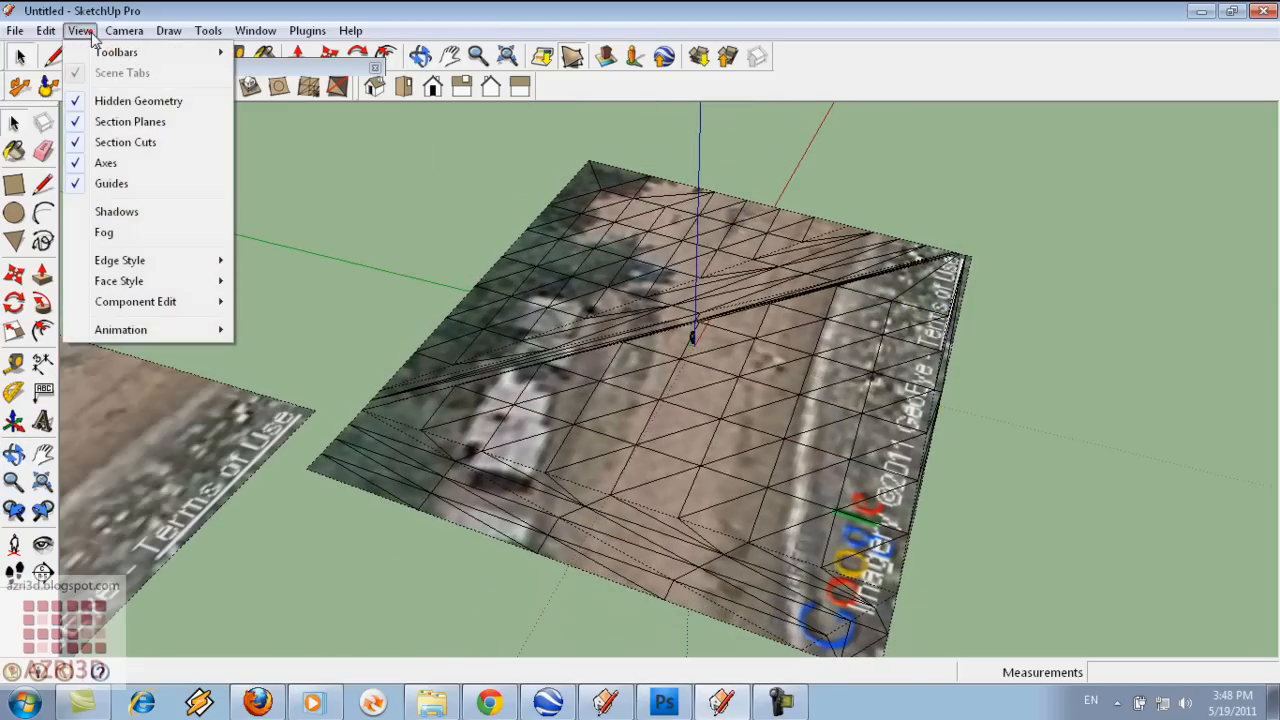
left_click(120, 100)
middle_click_drag(518, 360, 848, 425)
scroll(848, 425, "up", 2)
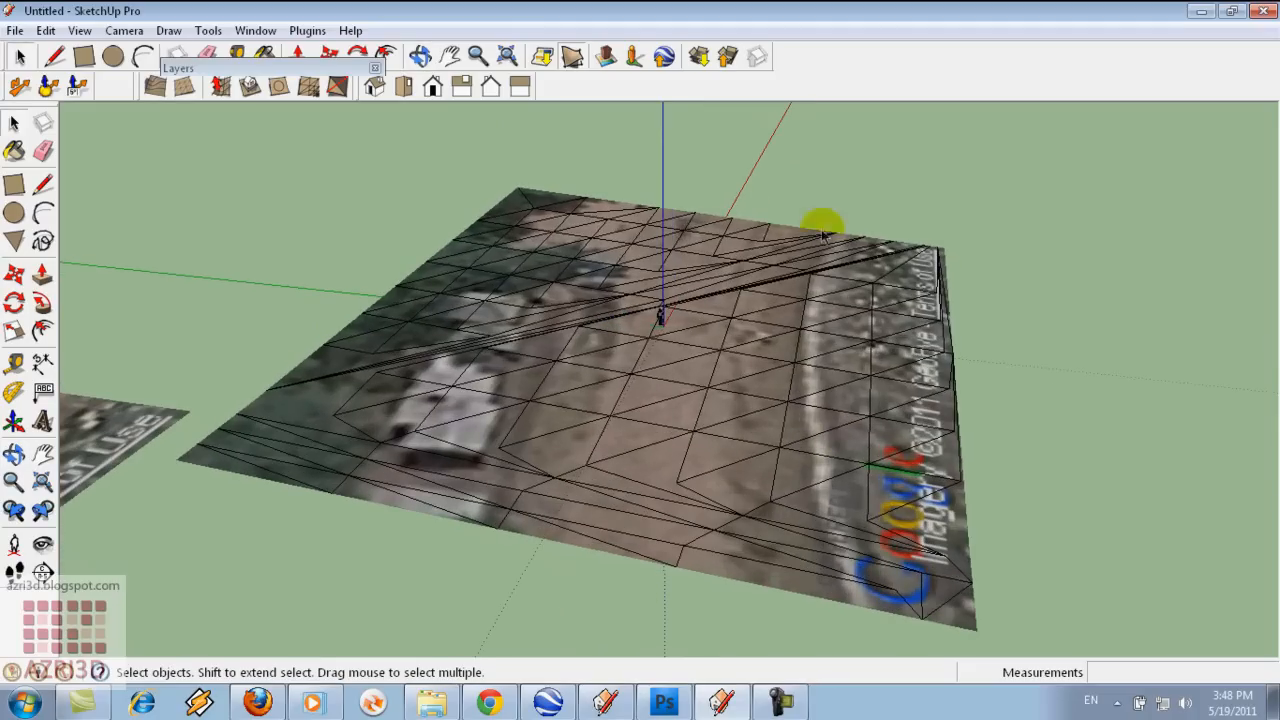
Select the whole terrain mesh inside its group and soften its edges at 25.5 degrees between normals, including coplanar edges
double_click(855, 374)
triple_click(855, 374)
right_click(714, 386)
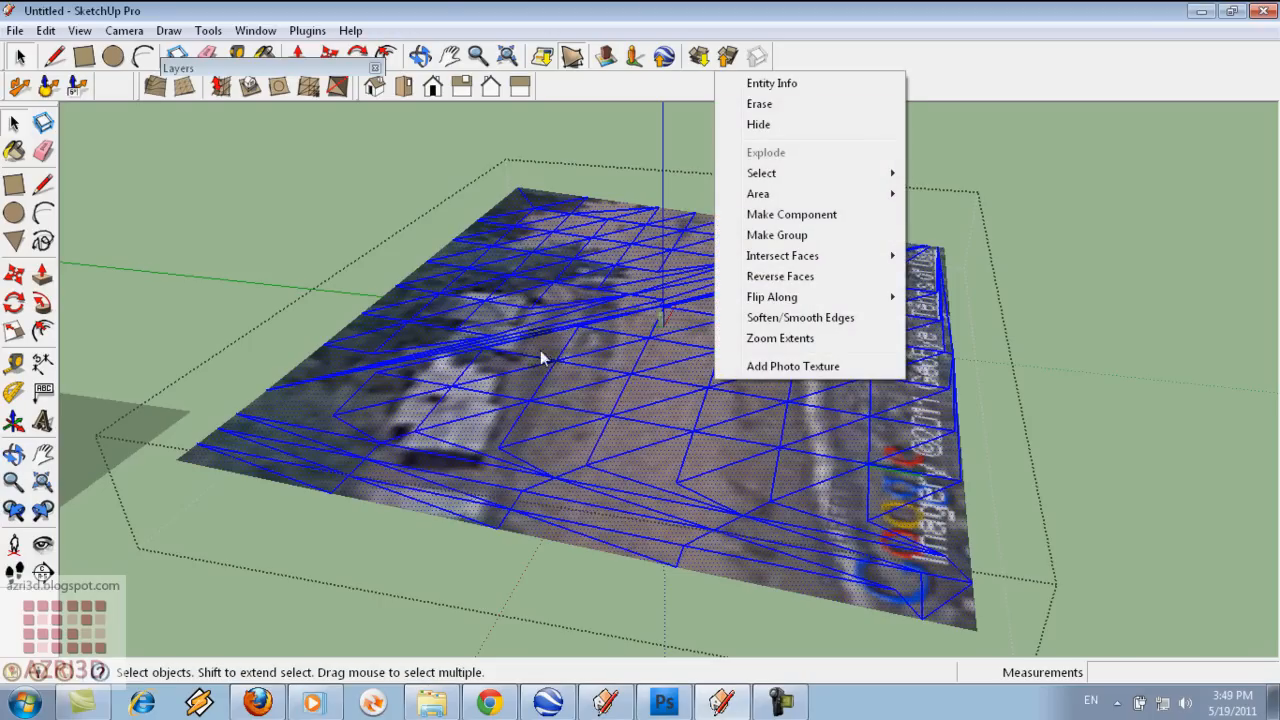
left_click(801, 320)
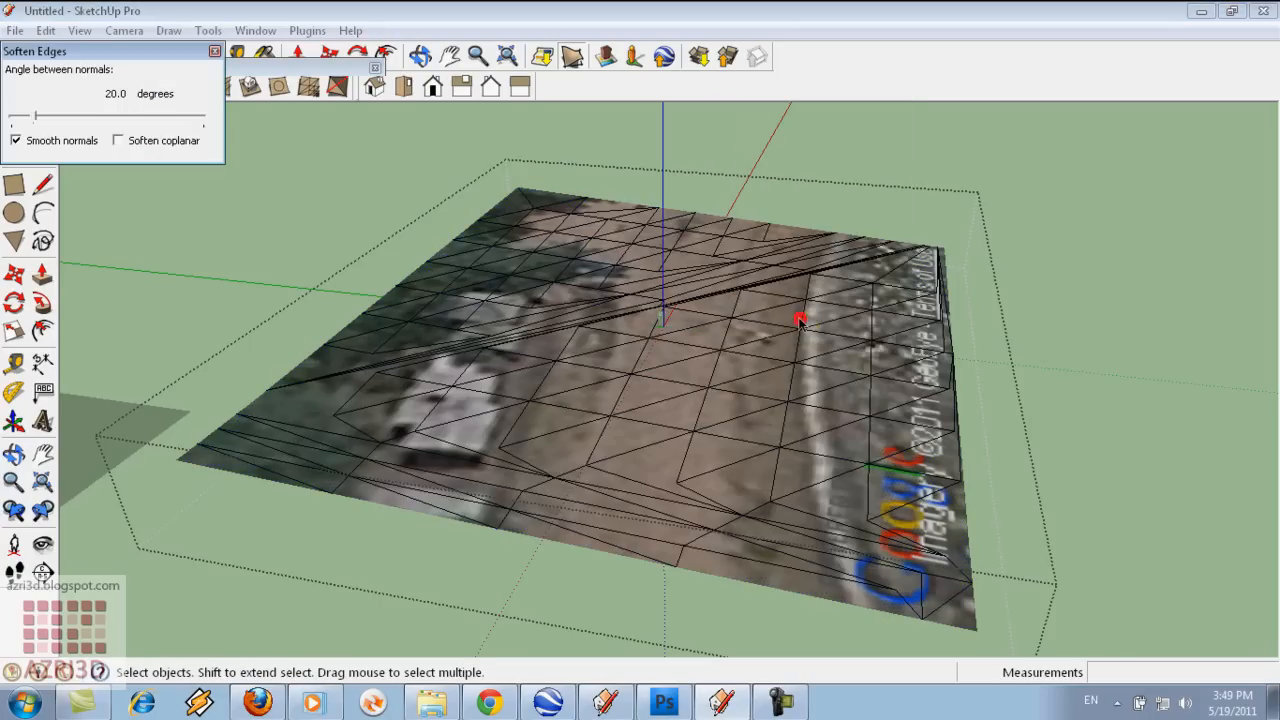
left_click(117, 141)
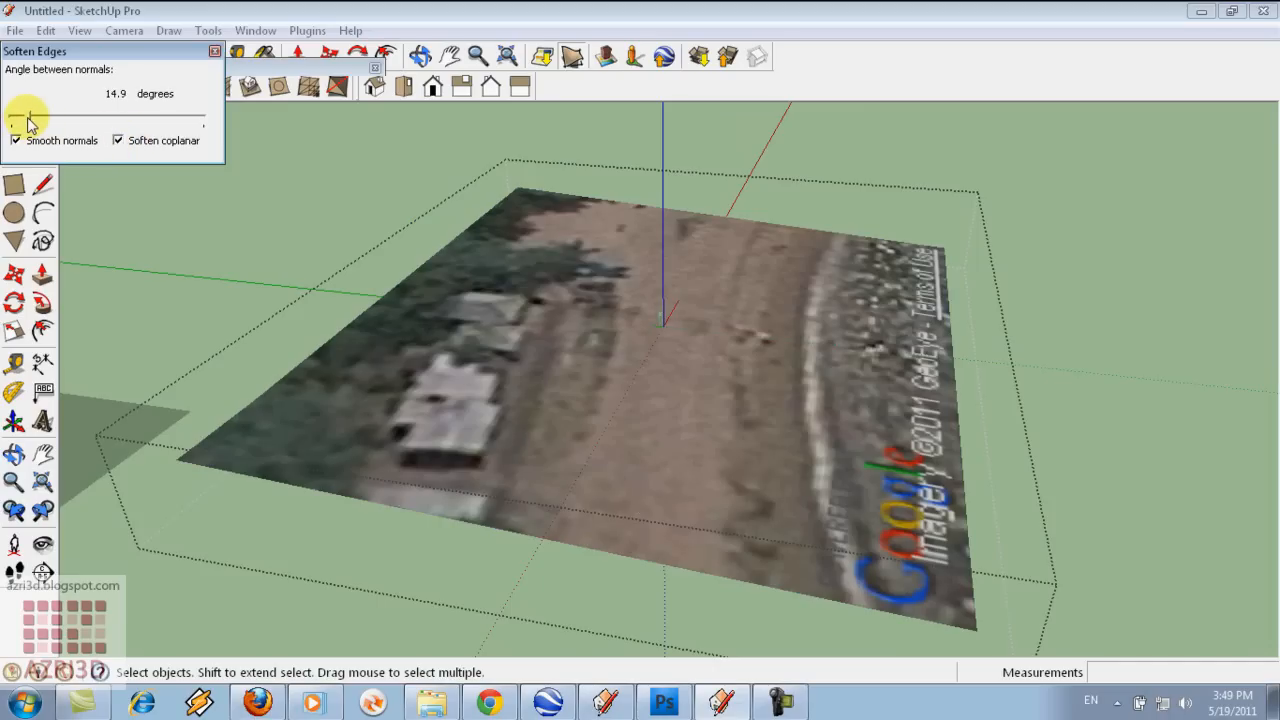
left_click_drag(30, 117, 40, 117)
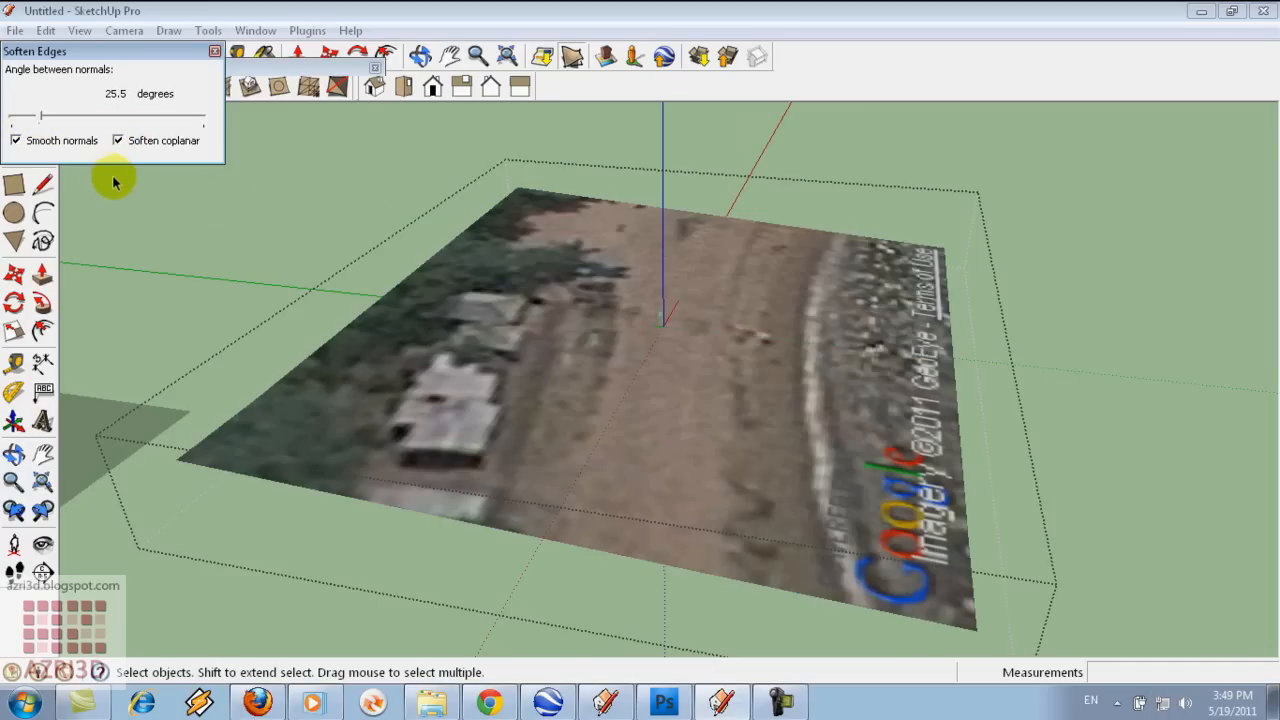
left_click(130, 199)
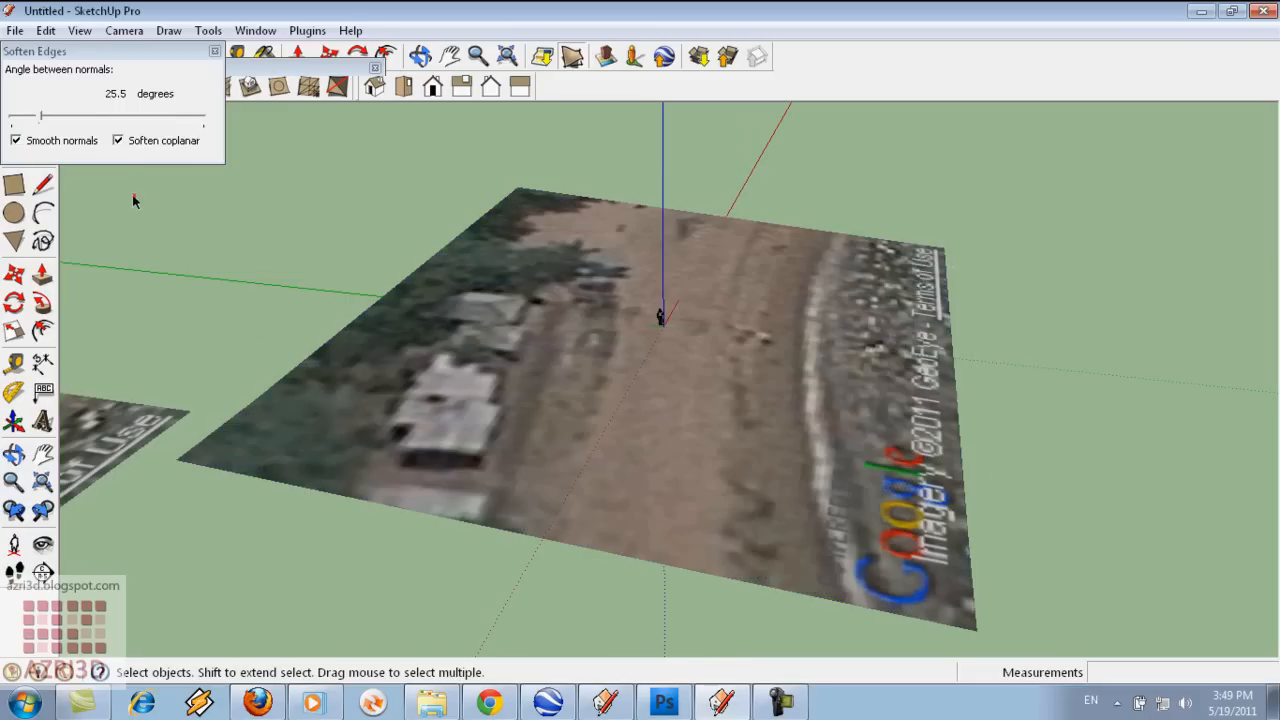
left_click(214, 51)
Examine the smoothed beach terrain from low and high viewing angles
middle_click_drag(435, 262, 650, 338)
left_click(869, 392)
middle_click_drag(617, 506, 480, 513)
middle_click_drag(727, 370, 728, 363)
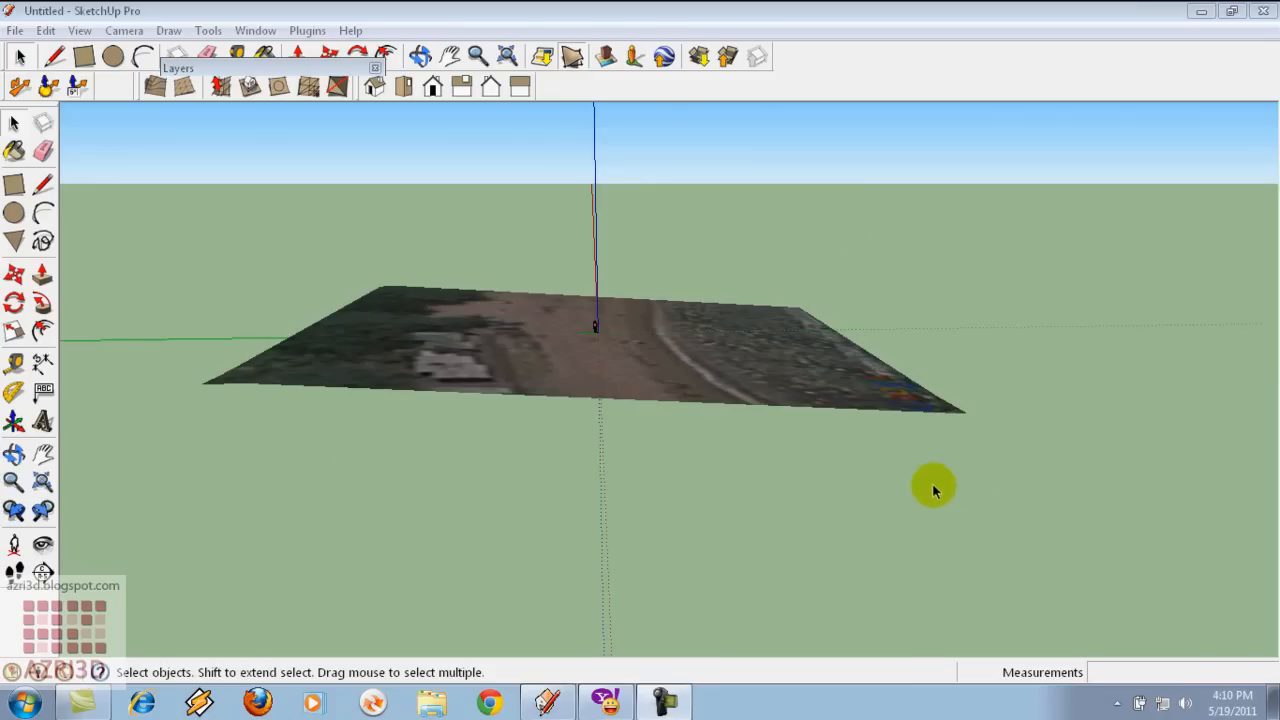
middle_click_drag(928, 486, 697, 577)
scroll(777, 512, "down", 2)
middle_click_drag(740, 458, 762, 494)
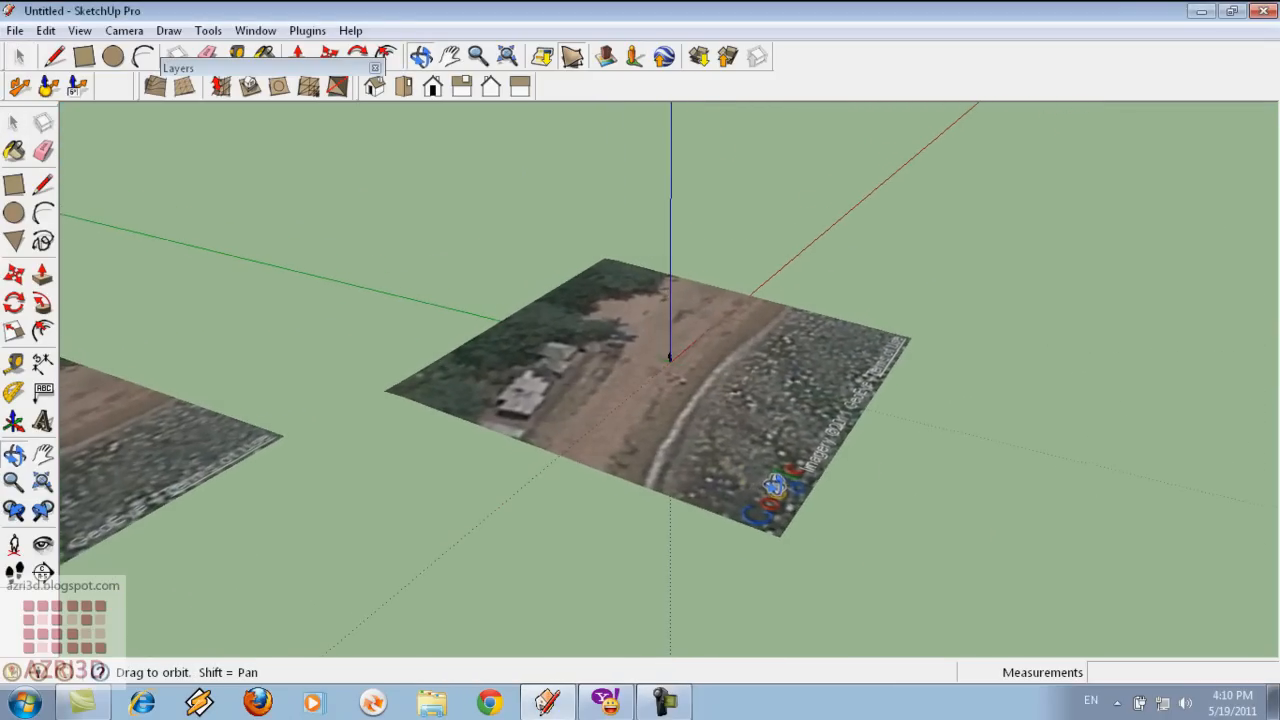
scroll(576, 416, "up", 3)
Open the terrain group and slightly lower the sea-side edge and the corner by the Google logo using Smoove with a 25 m radius
left_click(576, 416)
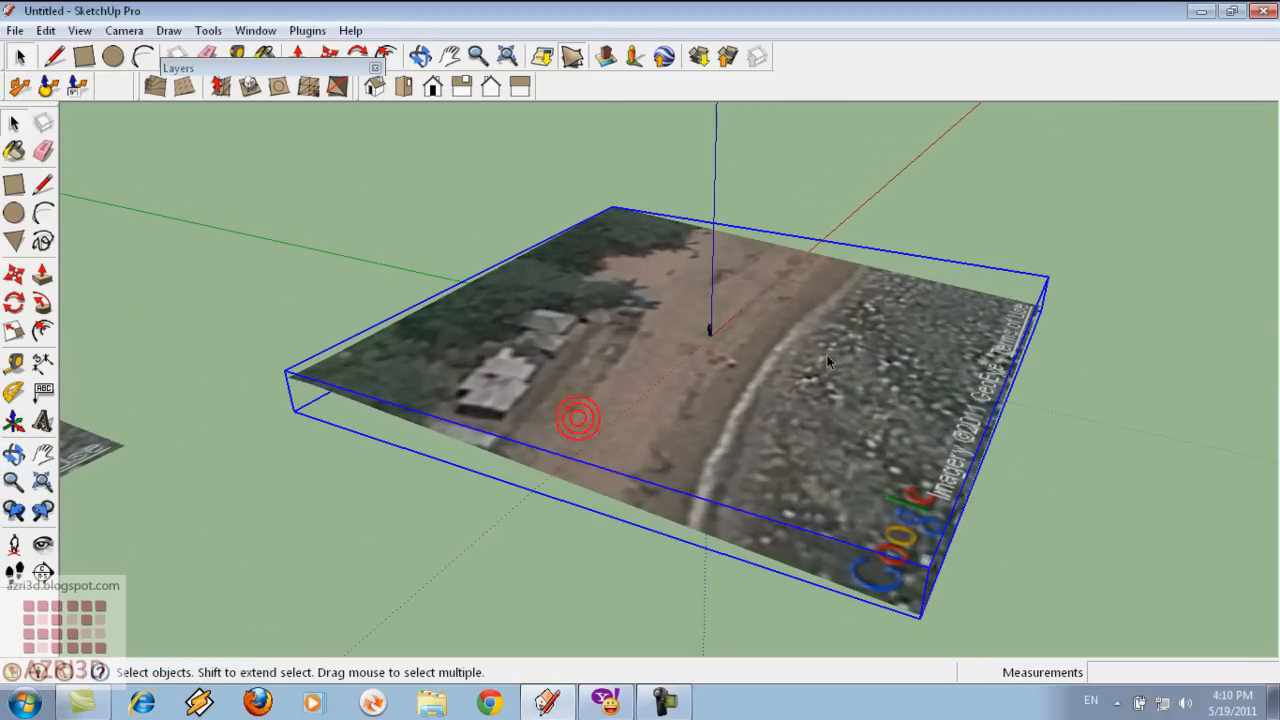
double_click(682, 420)
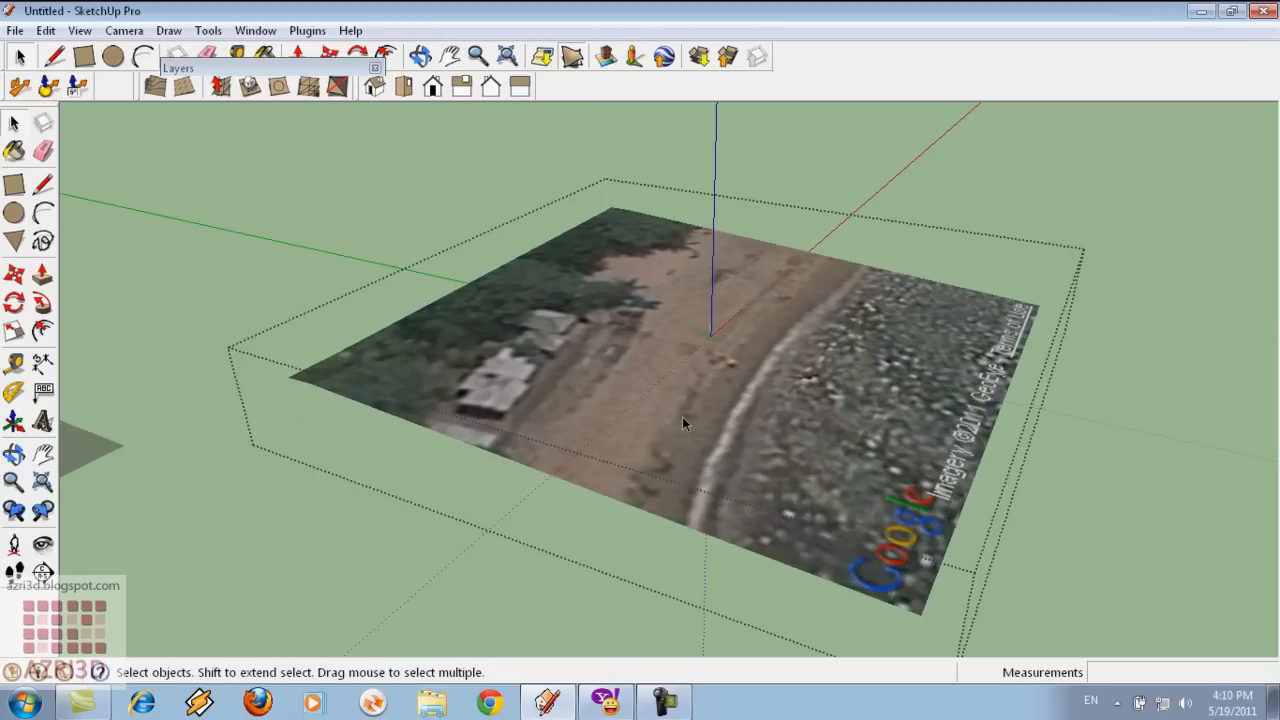
left_click(221, 87)
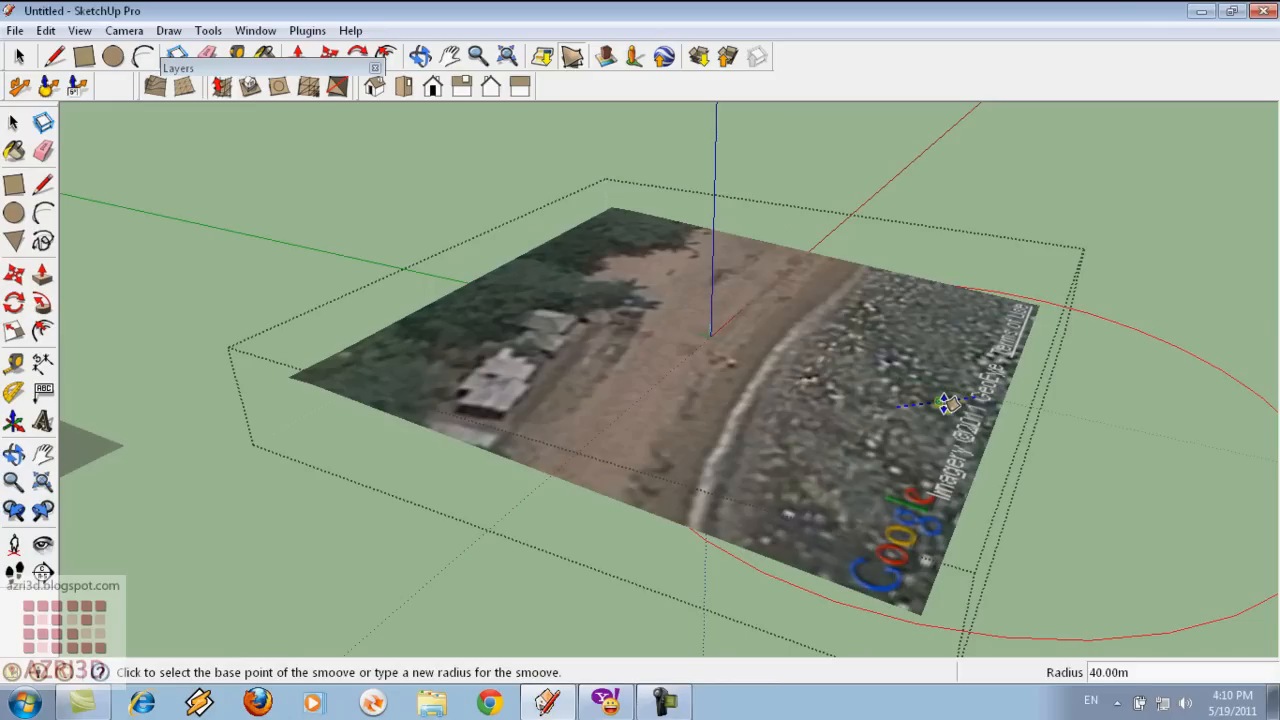
type("25")
key("Return")
left_click(946, 403)
left_click(954, 417)
left_click(1003, 352)
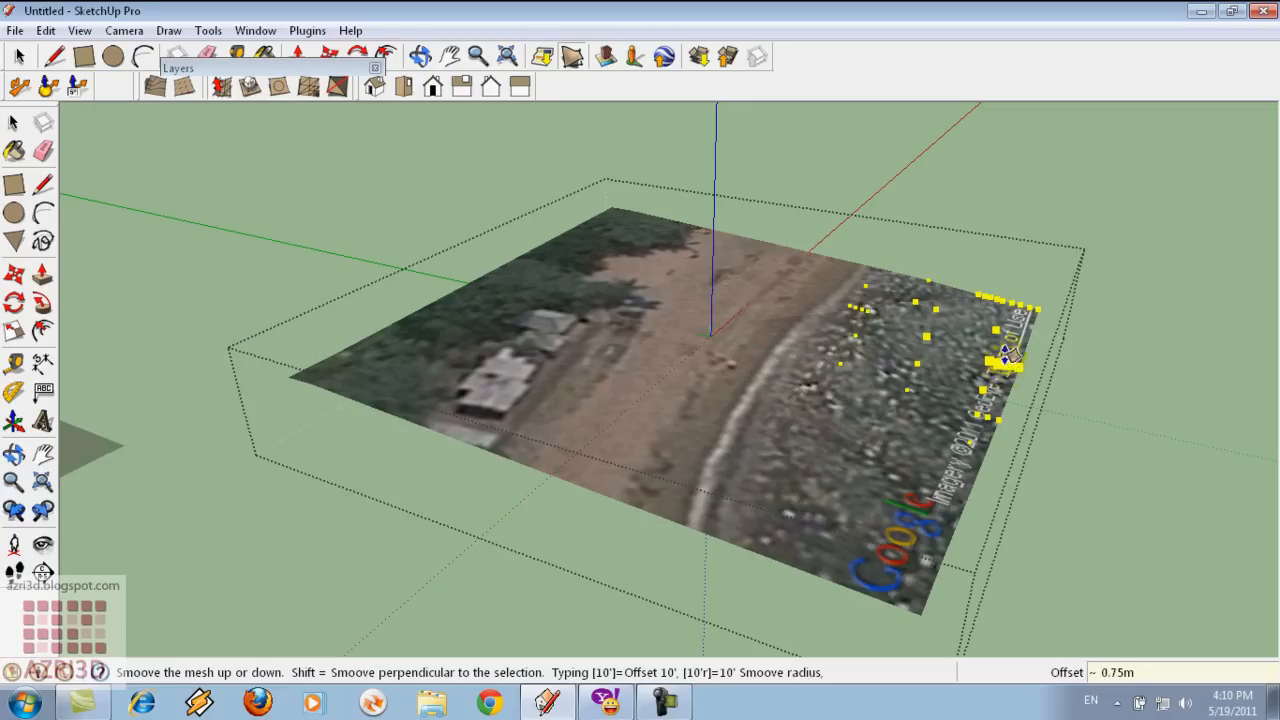
left_click(1004, 354)
left_click(926, 564)
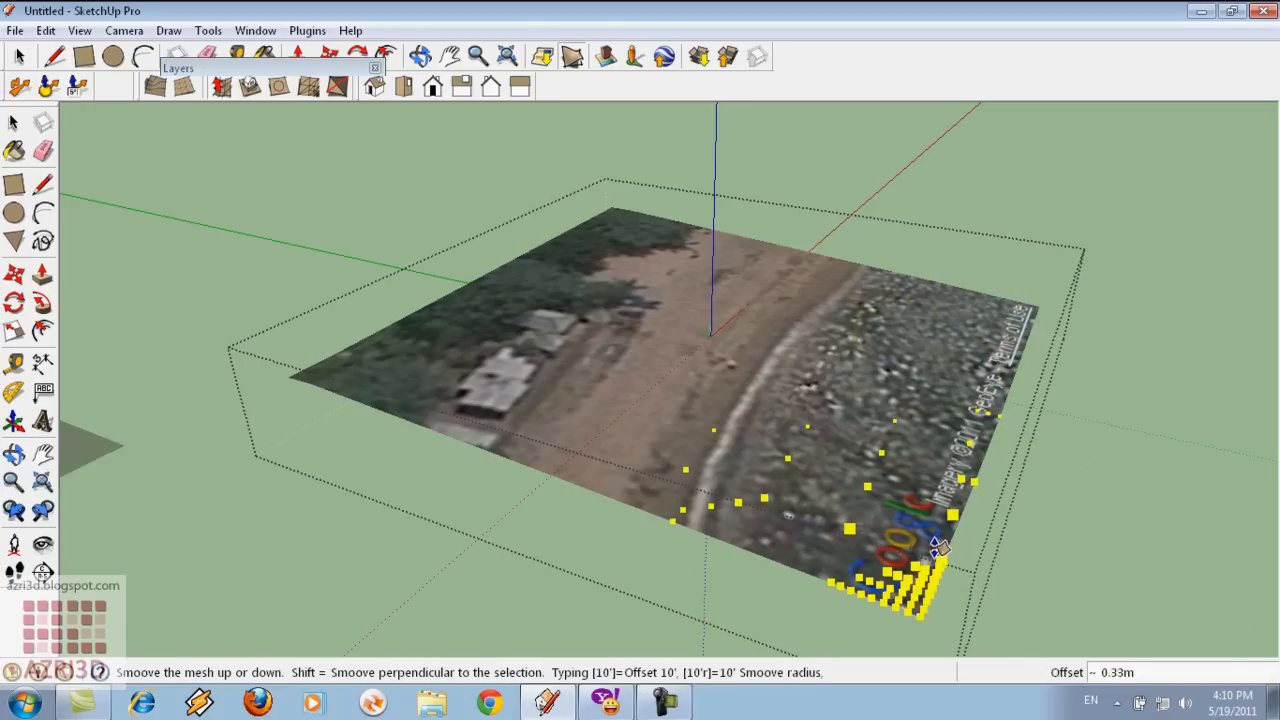
left_click(925, 578)
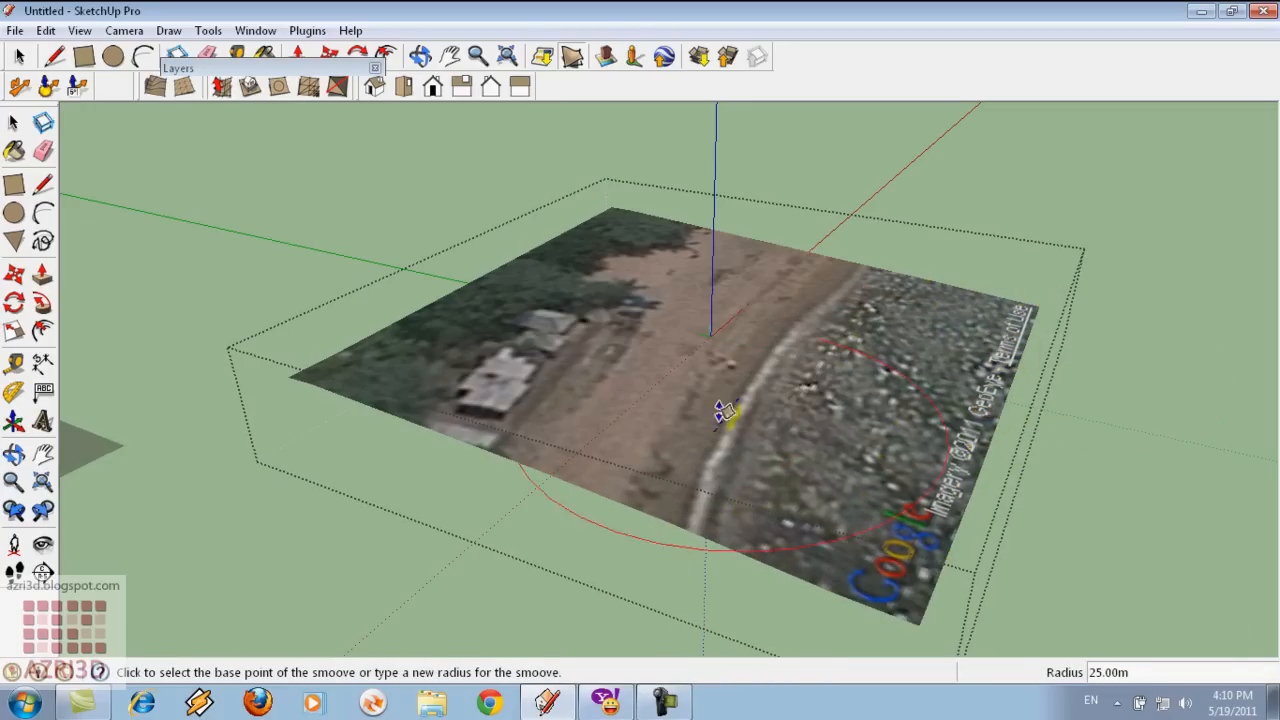
Raise the wooded corner and edge behind the huts with Smoove, and close the terrain group
middle_click_drag(791, 380, 771, 434)
left_click(371, 420)
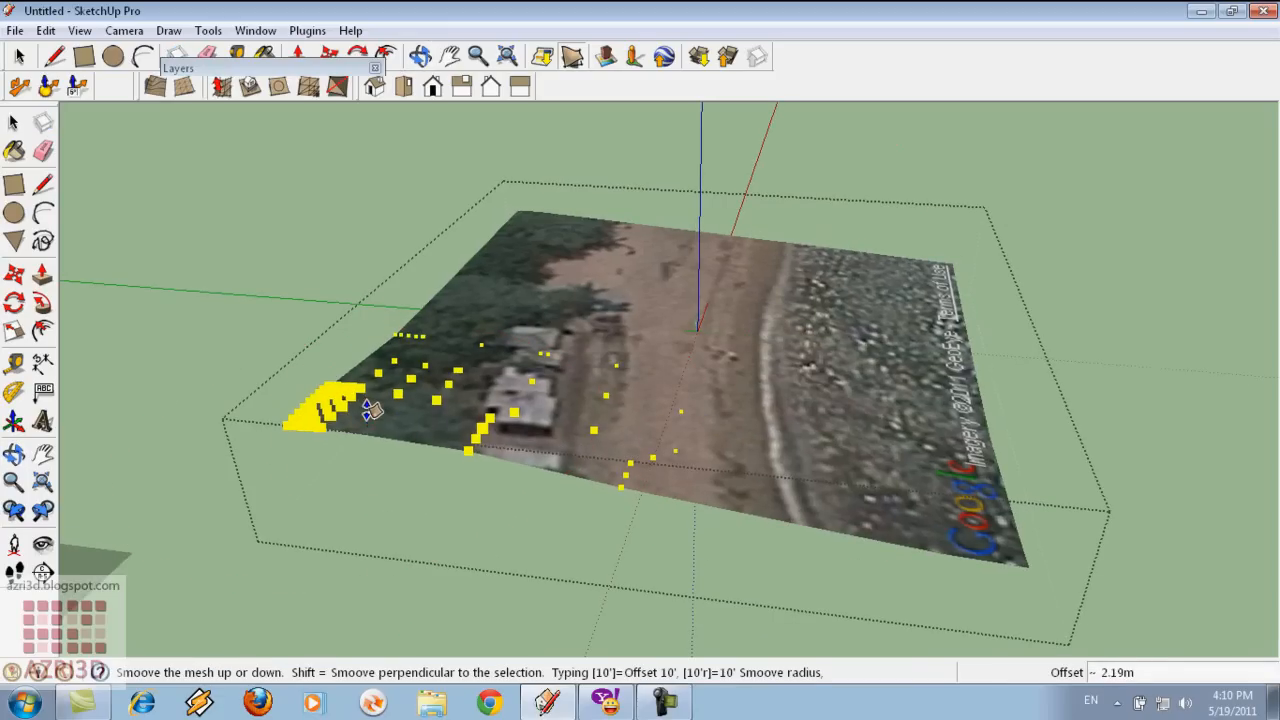
left_click(371, 420)
left_click(399, 337)
left_click(399, 337)
middle_click_drag(700, 398, 231, 239)
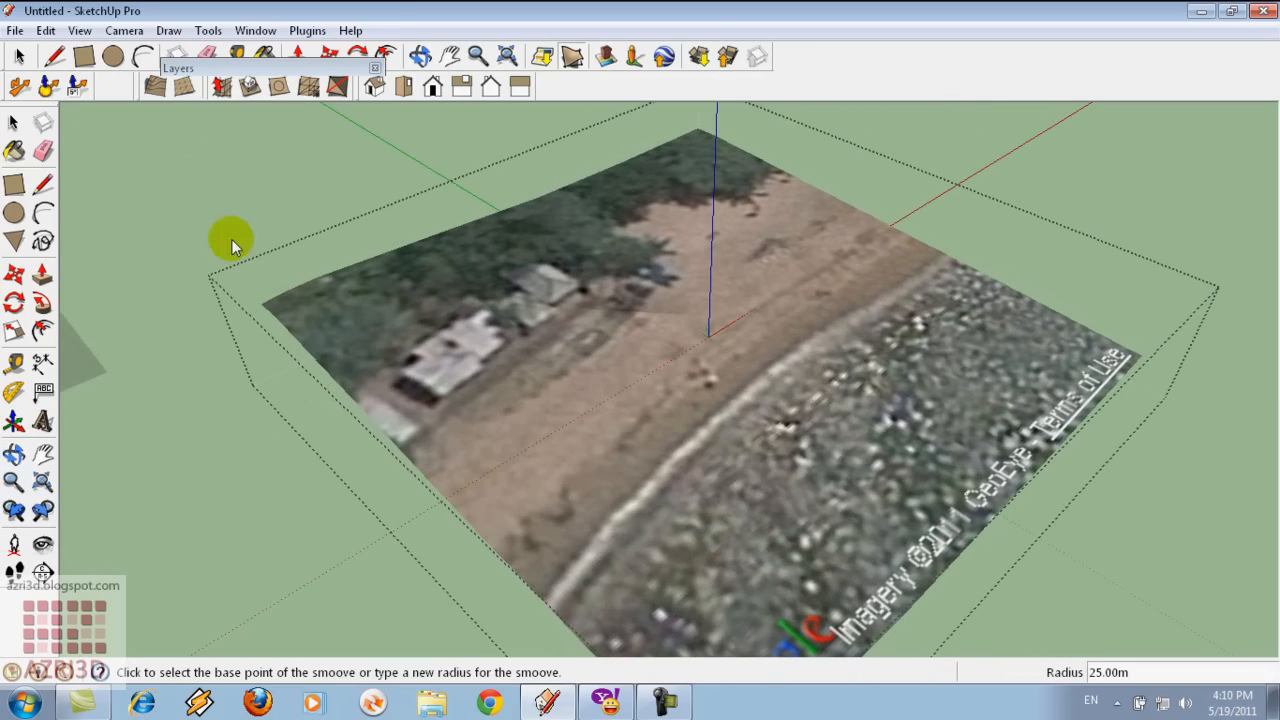
left_click(13, 119)
scroll(571, 349, "up", 2)
middle_click_drag(626, 364, 418, 520)
scroll(620, 350, "down", 3)
scroll(640, 365, "down", 4)
scroll(623, 352, "up", 2)
left_click(394, 303)
Select the flat map image and show it in top view with parallel projection
scroll(436, 340, "up", 3)
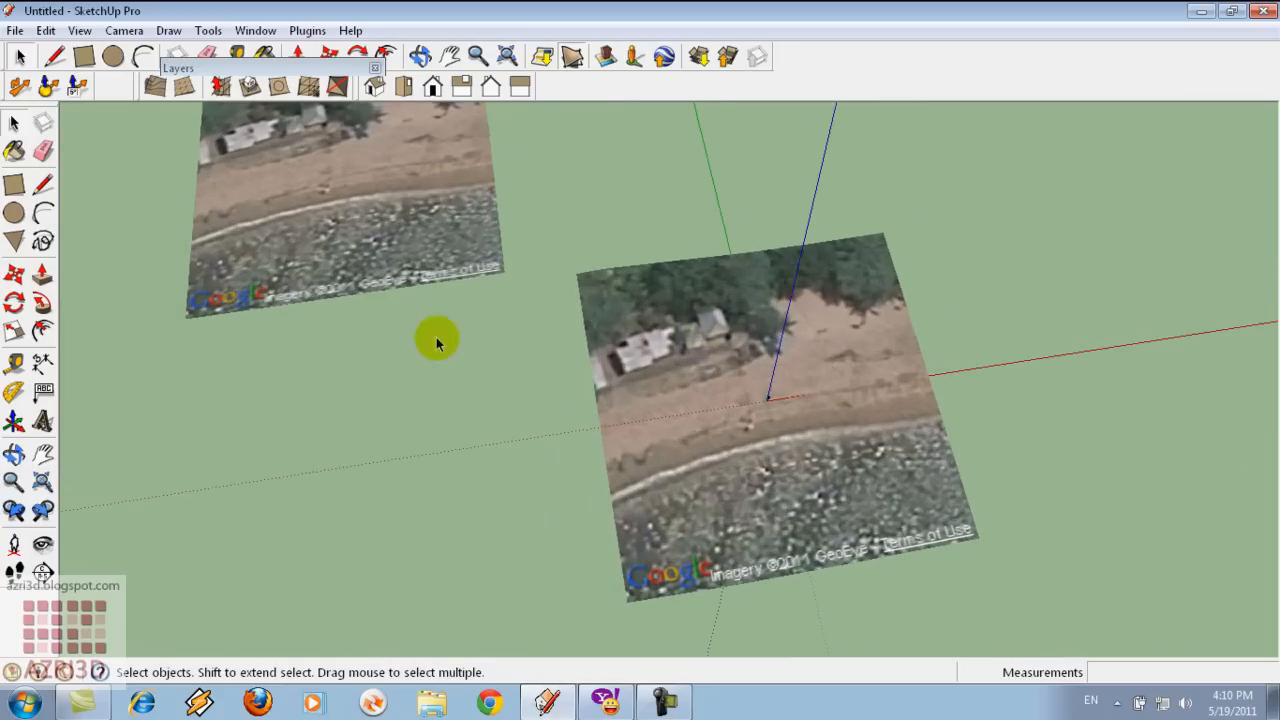
left_click(373, 221)
middle_click_drag(480, 285, 480, 251)
scroll(281, 148, "up", 3)
scroll(281, 148, "up", 2)
scroll(253, 212, "down", 2)
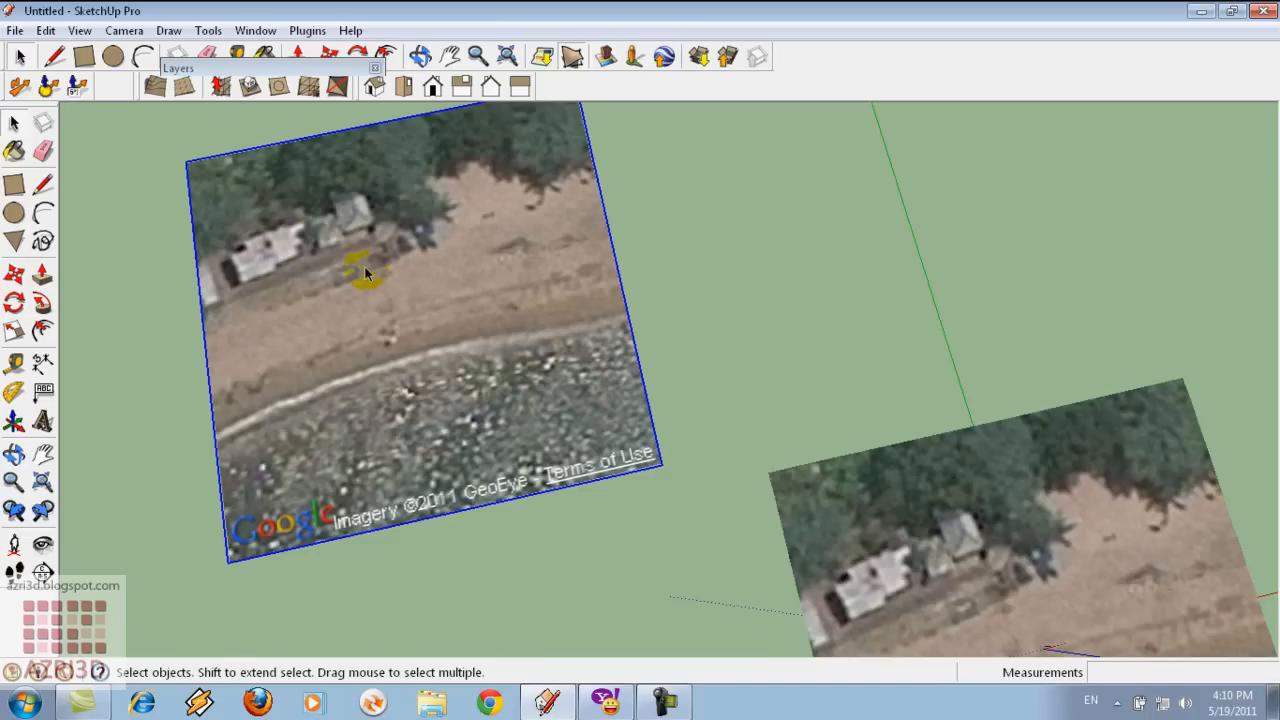
middle_click_drag(400, 368, 391, 374)
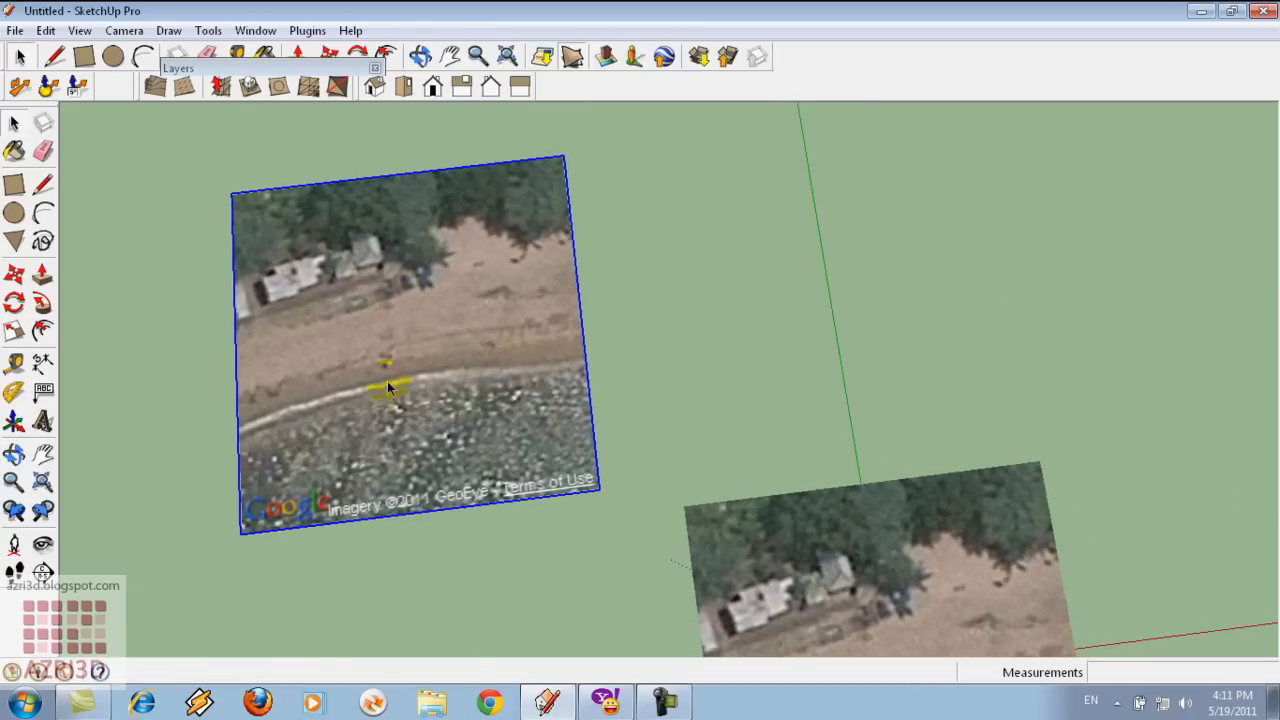
left_click(376, 87)
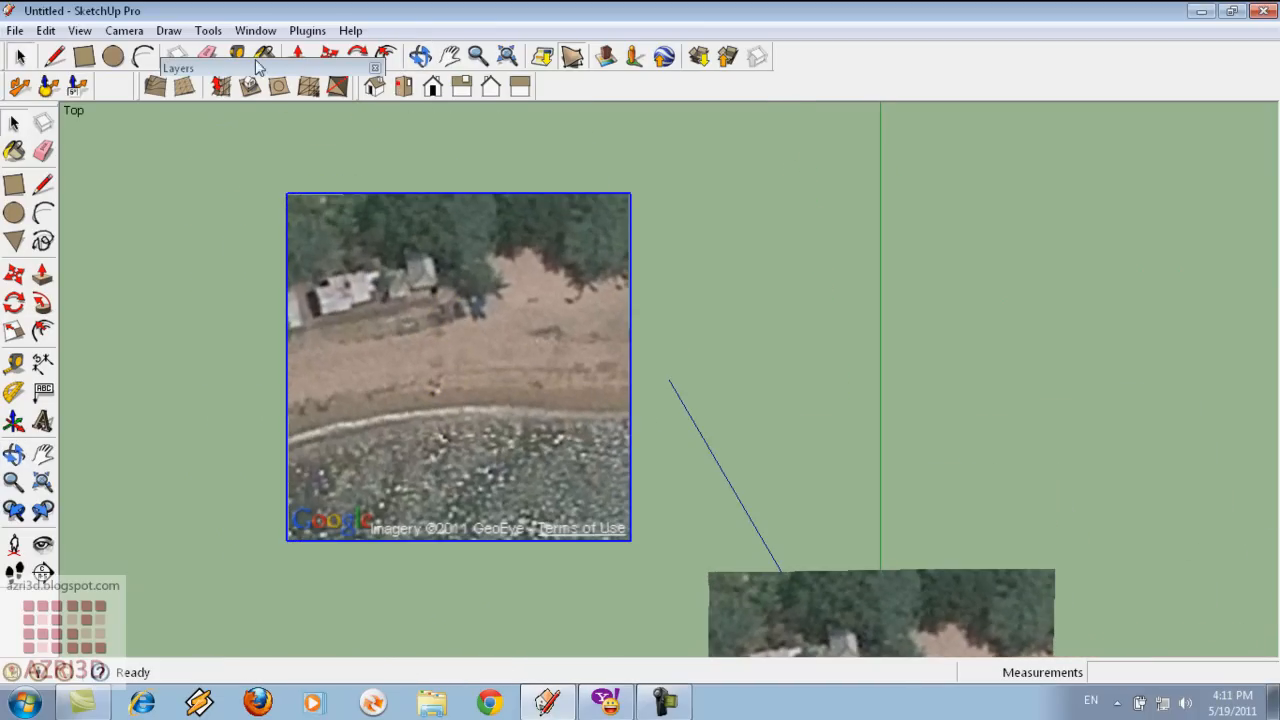
left_click(117, 32)
left_click(160, 143)
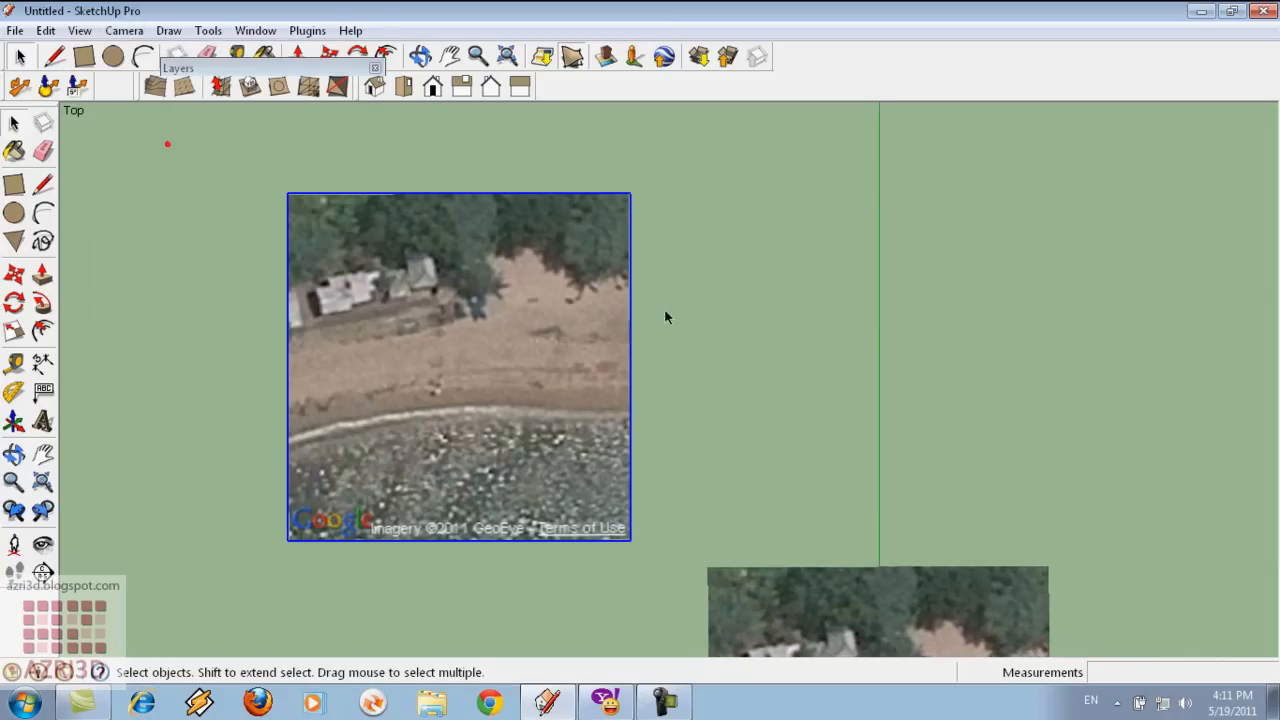
scroll(634, 322, "up", 1)
scroll(245, 345, "up", 1)
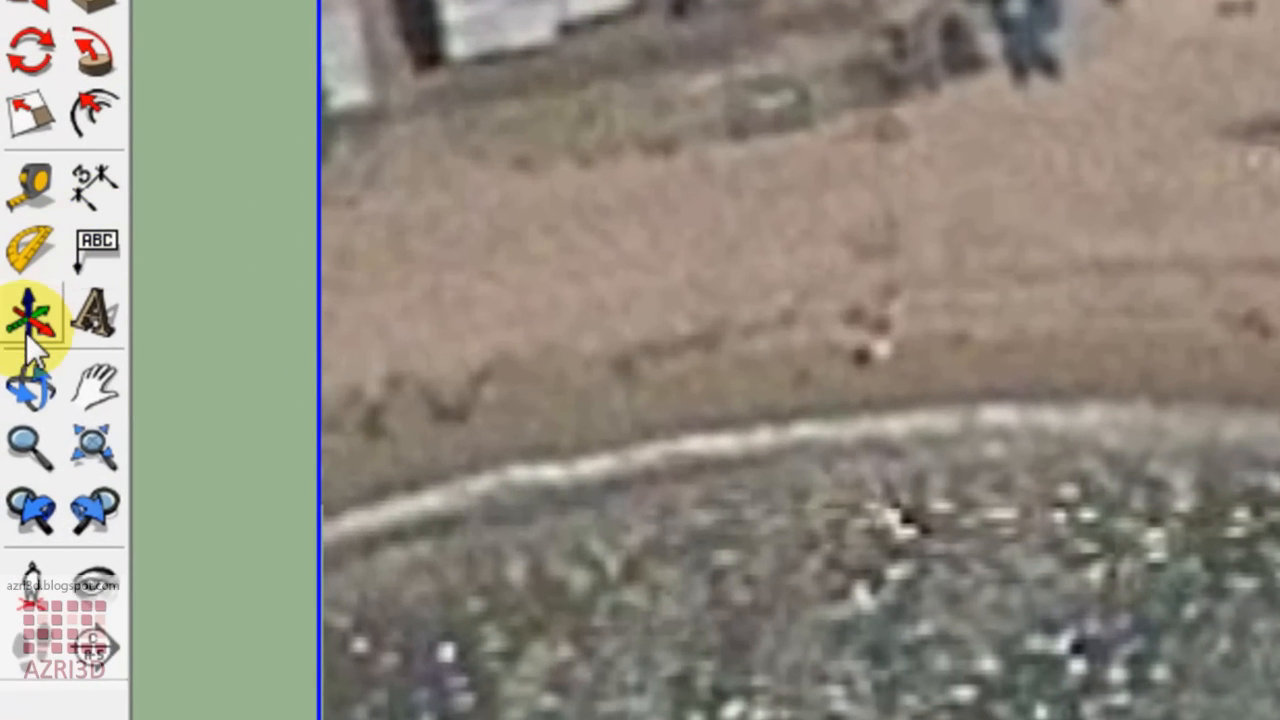
Relocate the drawing axes to the white hut roof's beach-side corner, aligning red with its long edge and green with its short edge
left_click(27, 333)
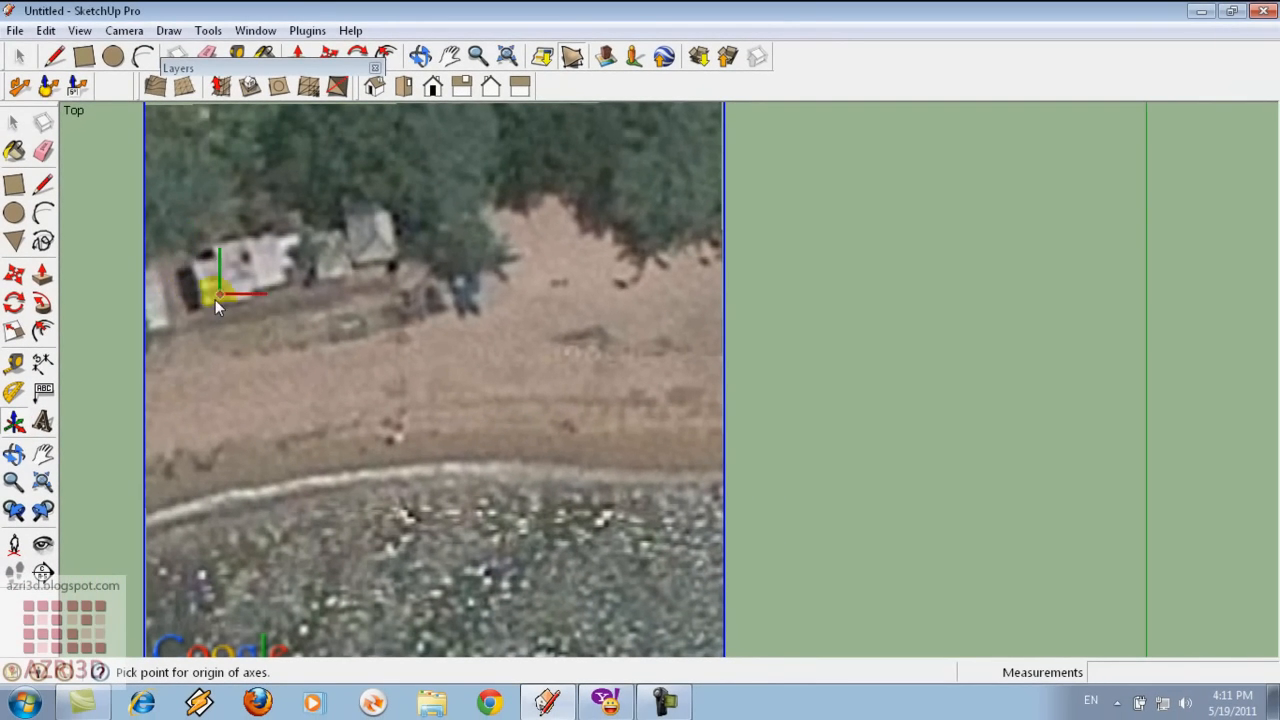
left_click(201, 308)
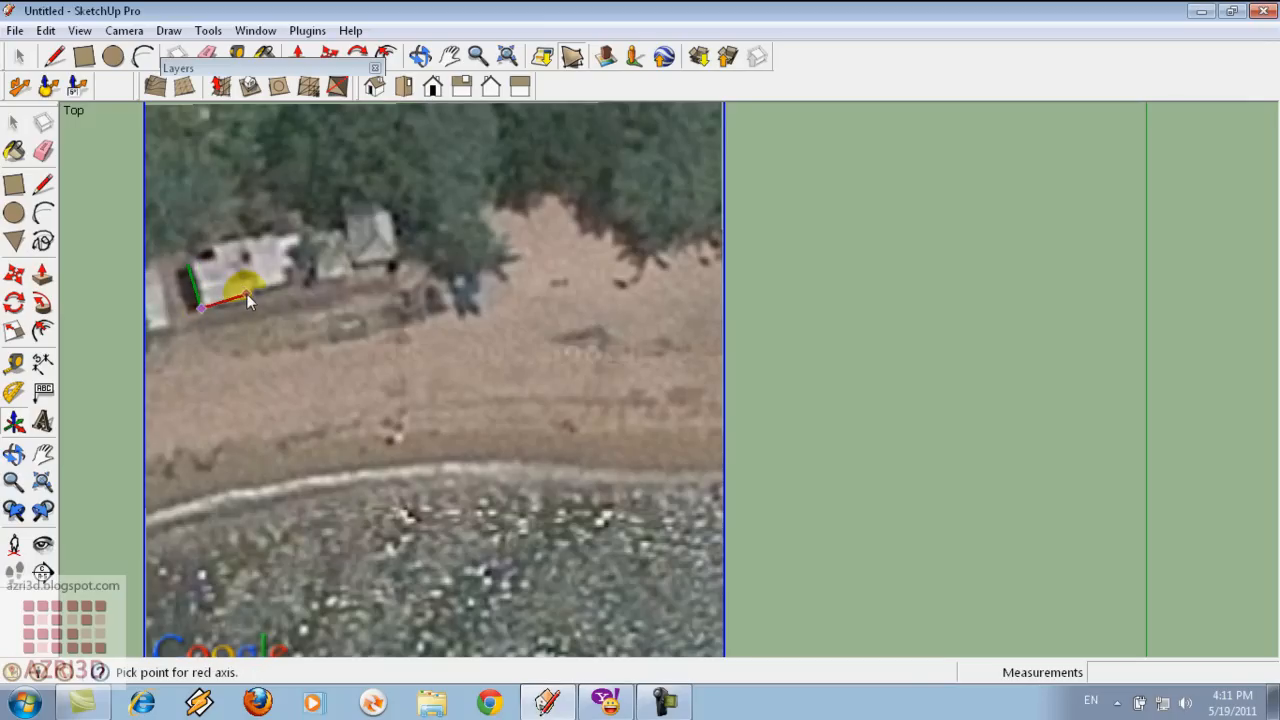
left_click(252, 297)
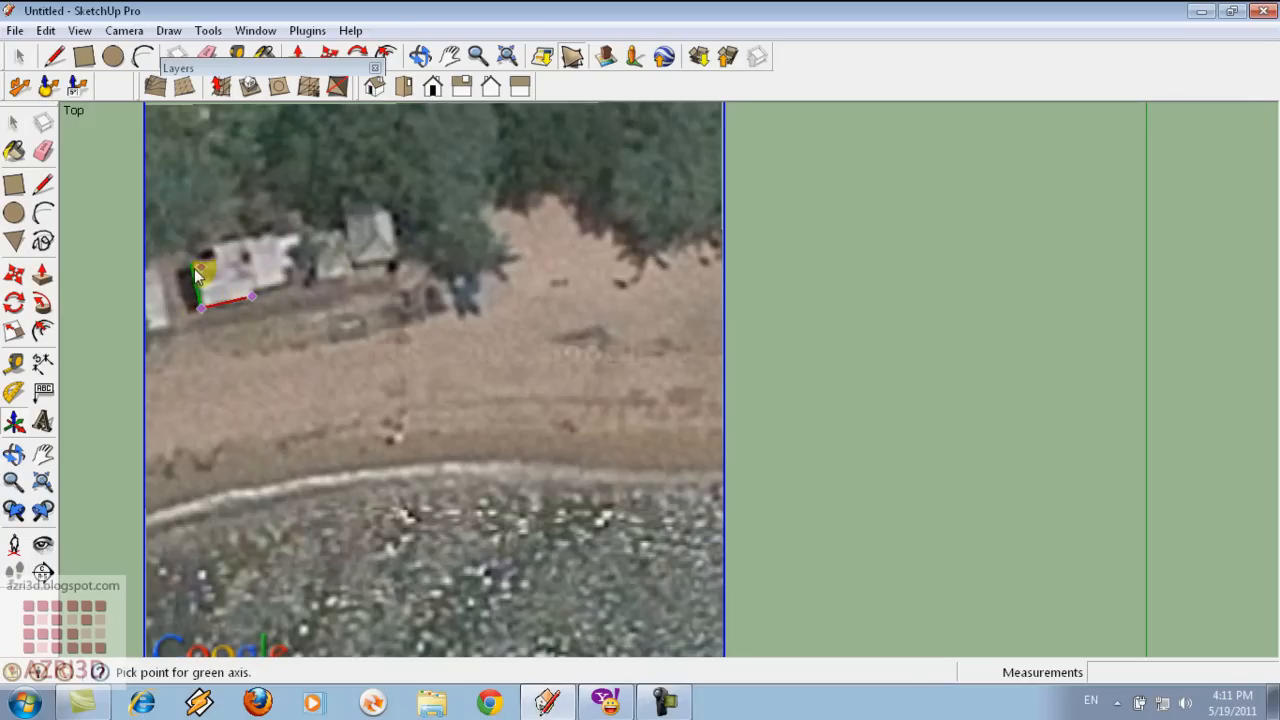
left_click(190, 274)
Start a rectangle at the inland corner of the white hut roof on the flat map image
middle_click_drag(229, 357, 223, 497)
scroll(371, 257, "up", 3)
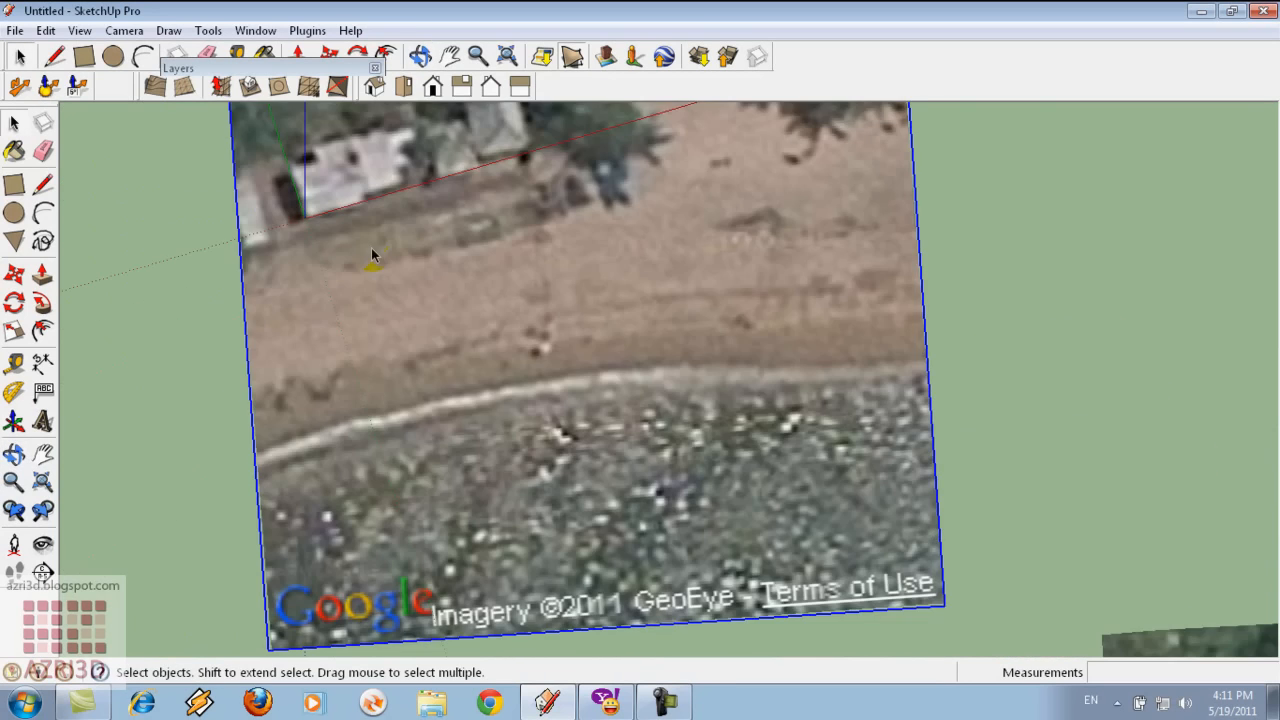
scroll(493, 277, "down", 1)
scroll(493, 277, "down", 1)
scroll(483, 162, "up", 3)
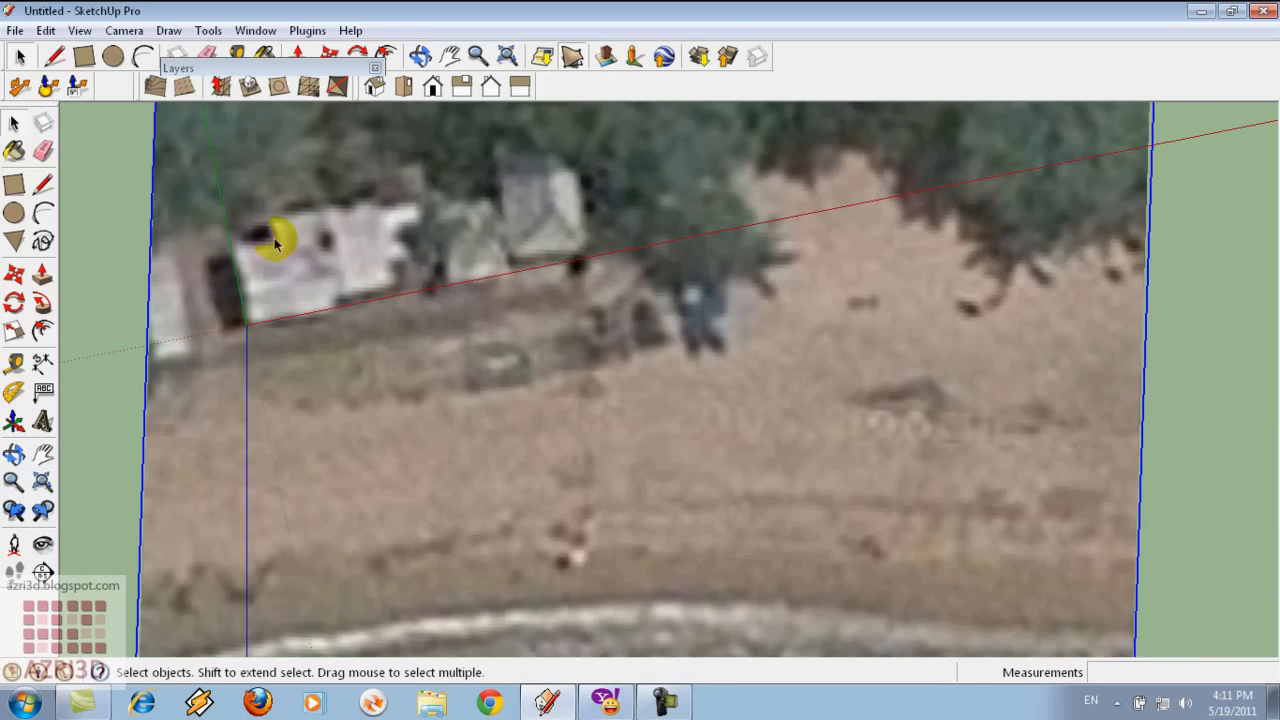
scroll(389, 315, "down", 1)
left_click(14, 184)
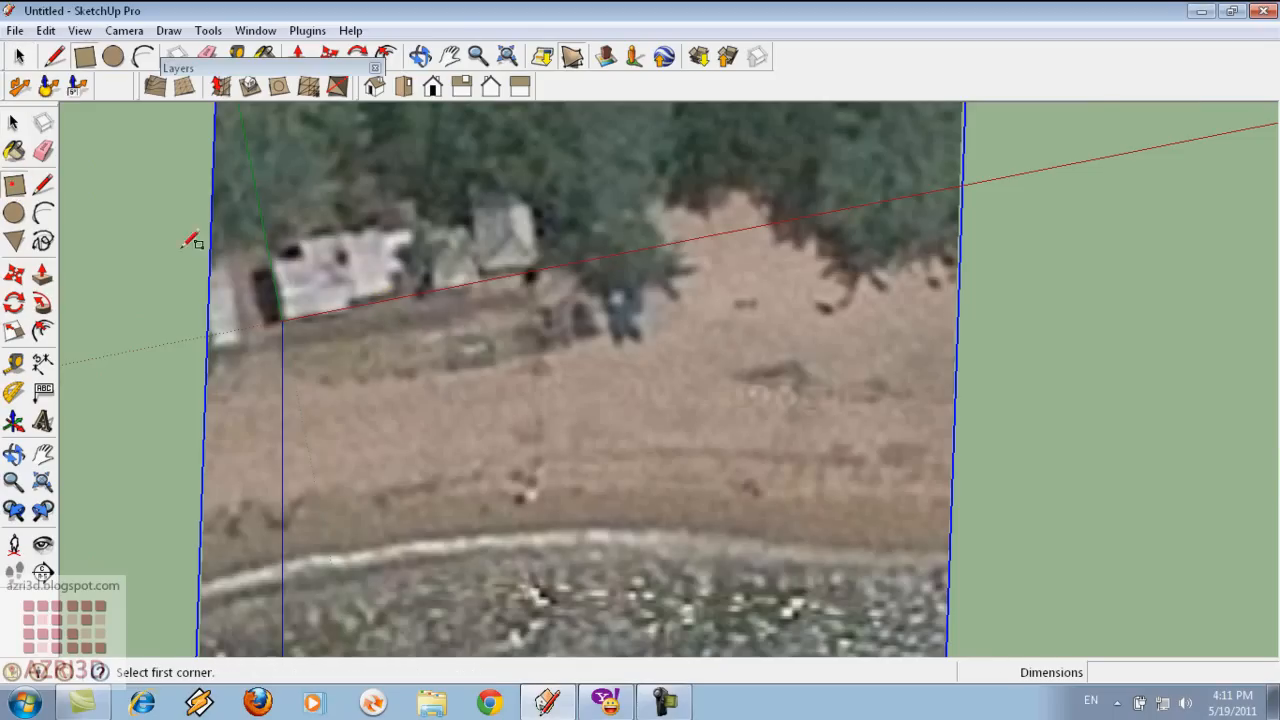
left_click(269, 260)
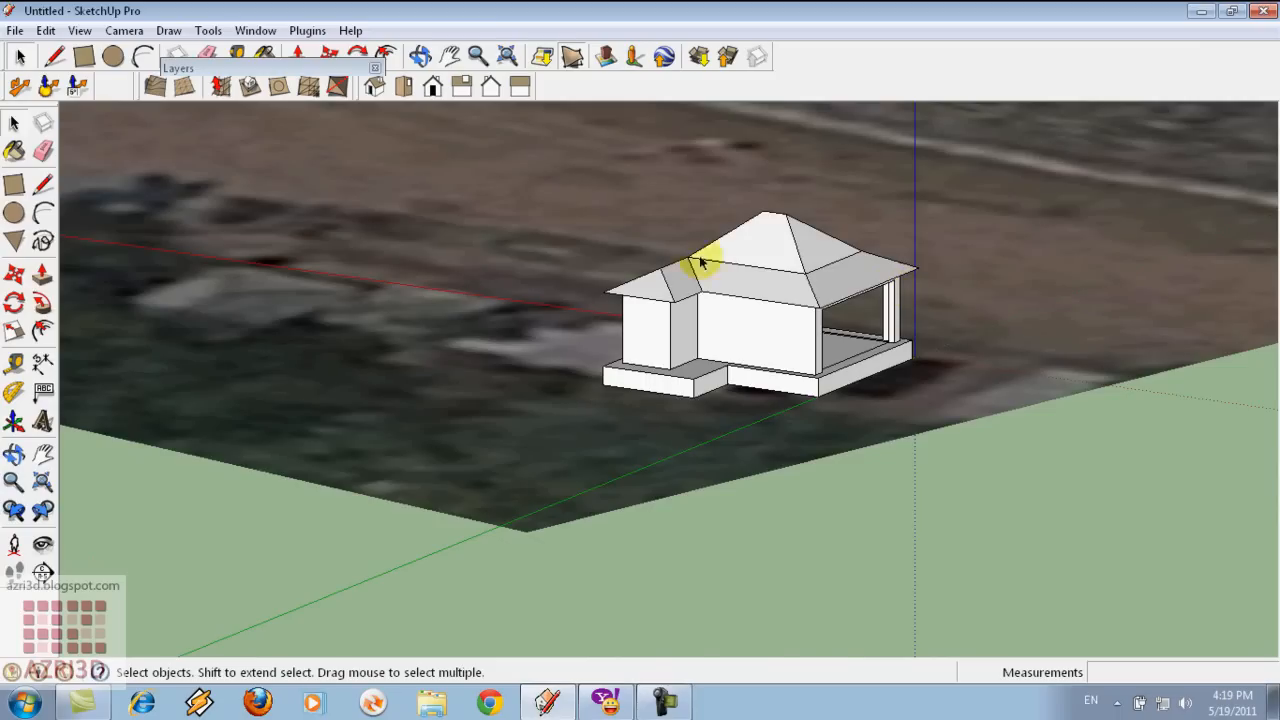
Move the house from the flat map image to the sculpted terrain, using the images' matching far inland corners as move points
left_click(700, 262)
middle_click_drag(777, 274, 622, 368)
scroll(958, 373, "up", 3)
middle_click_drag(956, 360, 616, 417)
scroll(710, 355, "down", 2)
scroll(770, 390, "down", 1)
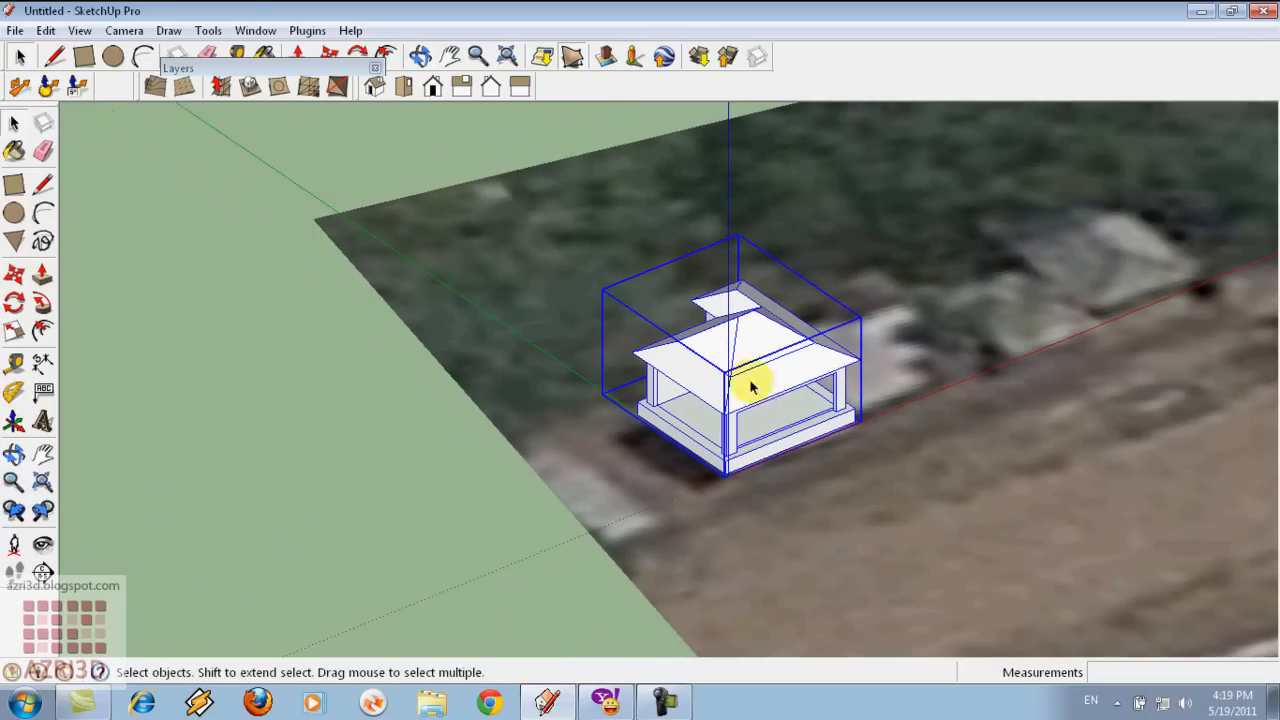
scroll(803, 363, "down", 2)
scroll(800, 363, "up", 2)
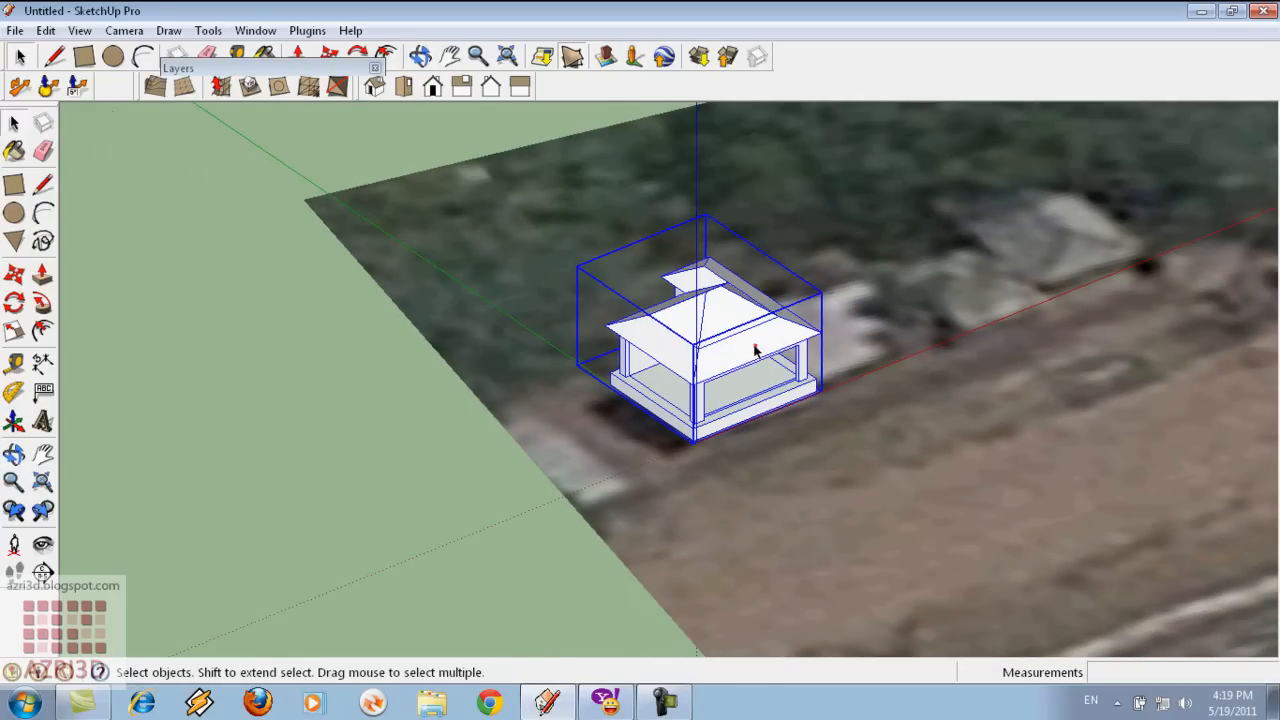
scroll(755, 350, "down", 5)
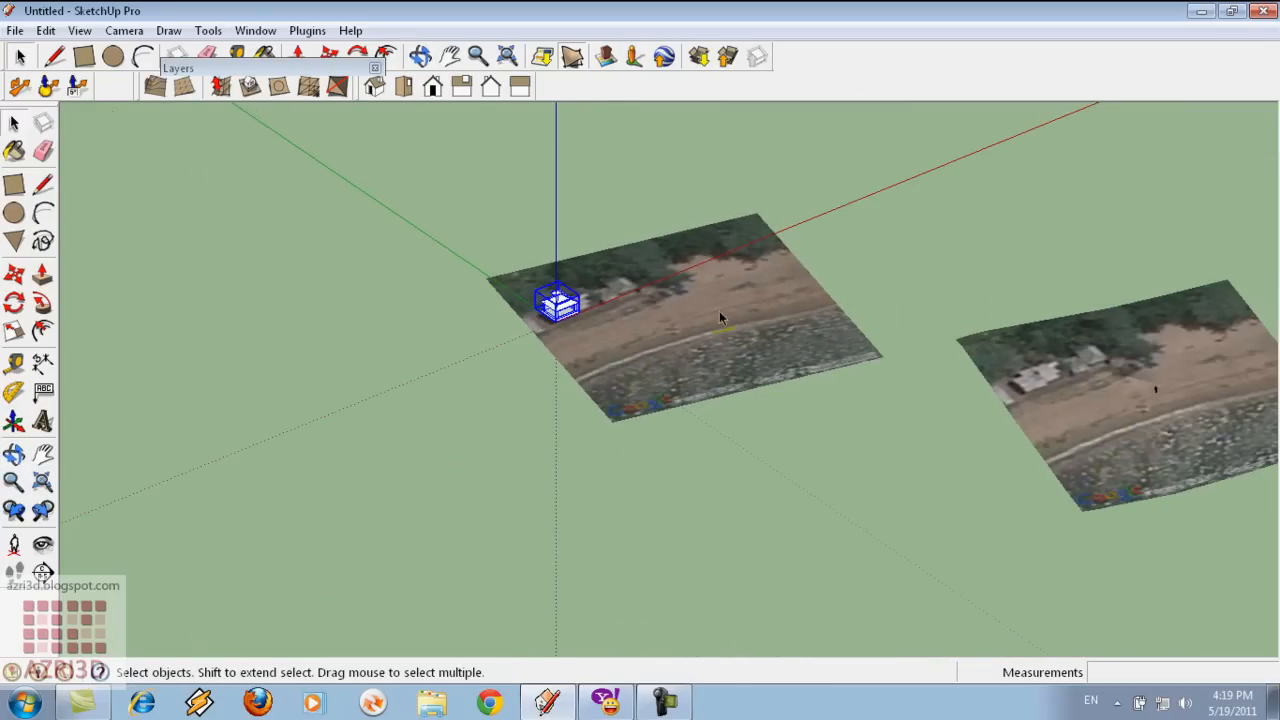
key("m")
middle_click_drag(745, 350, 756, 199)
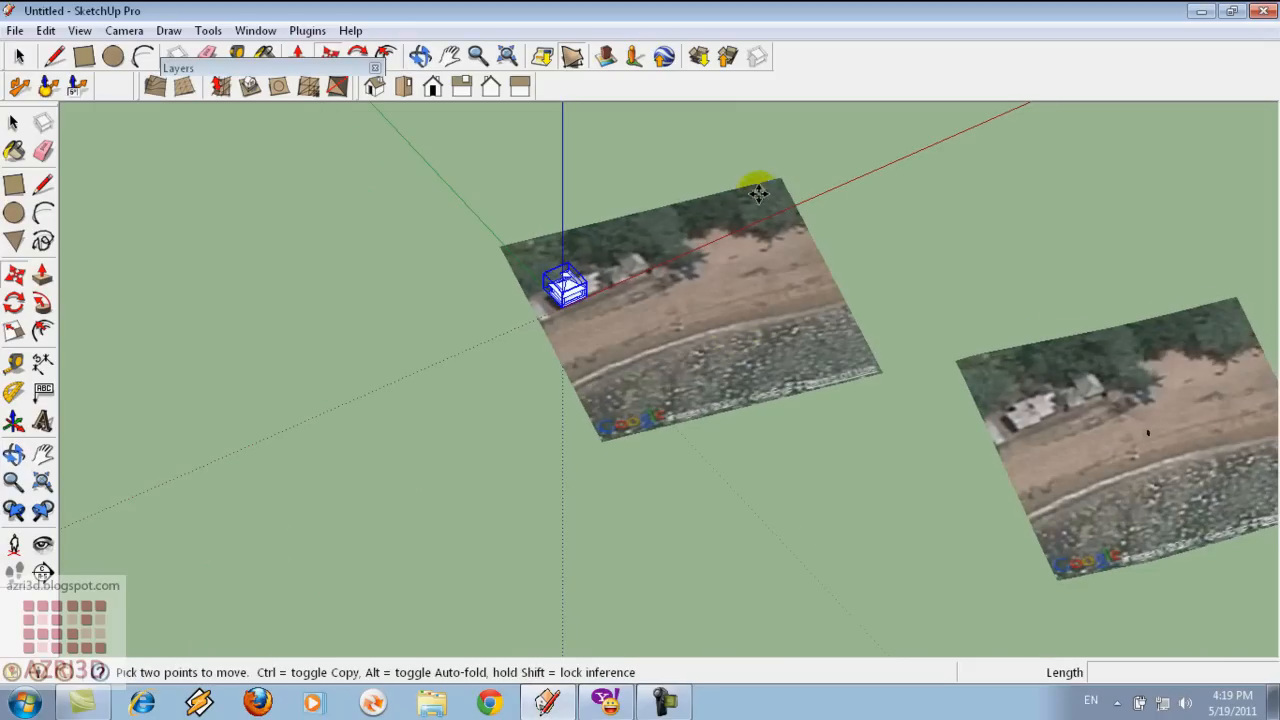
left_click(780, 177)
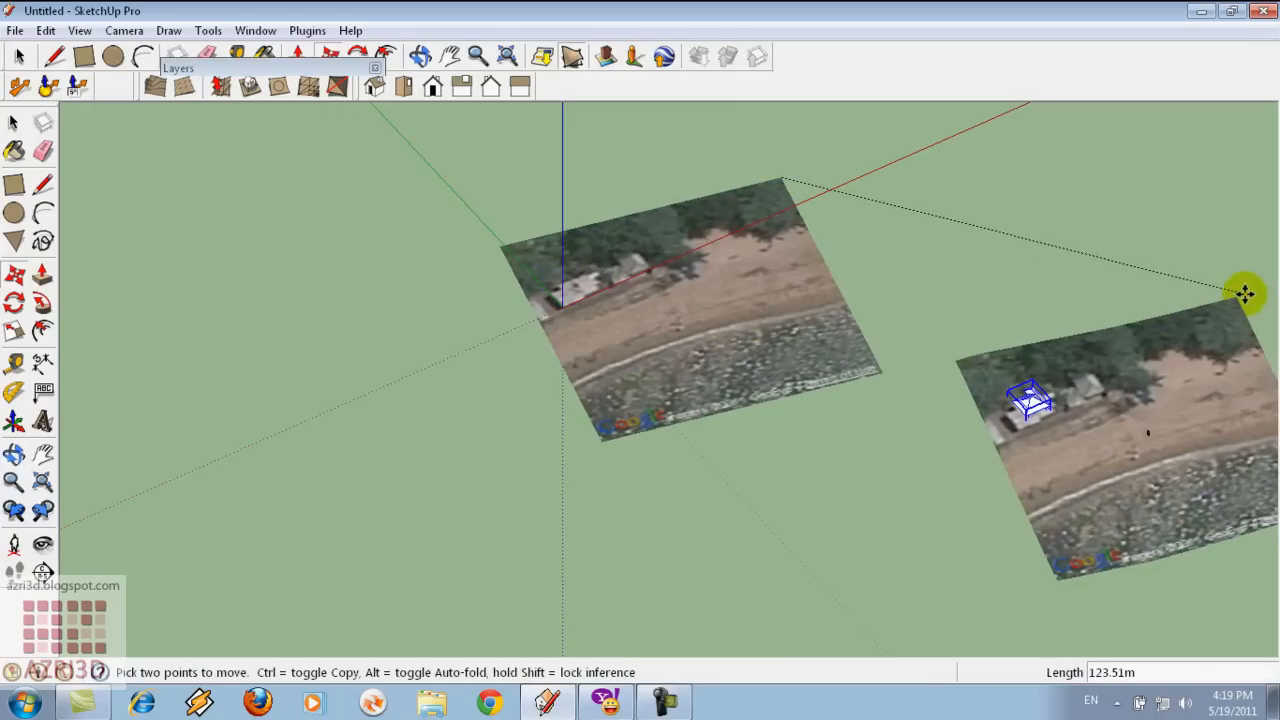
left_click(1233, 298)
scroll(1225, 340, "up", 3)
middle_click_drag(962, 470, 943, 390)
scroll(943, 390, "up", 3)
left_click(15, 122)
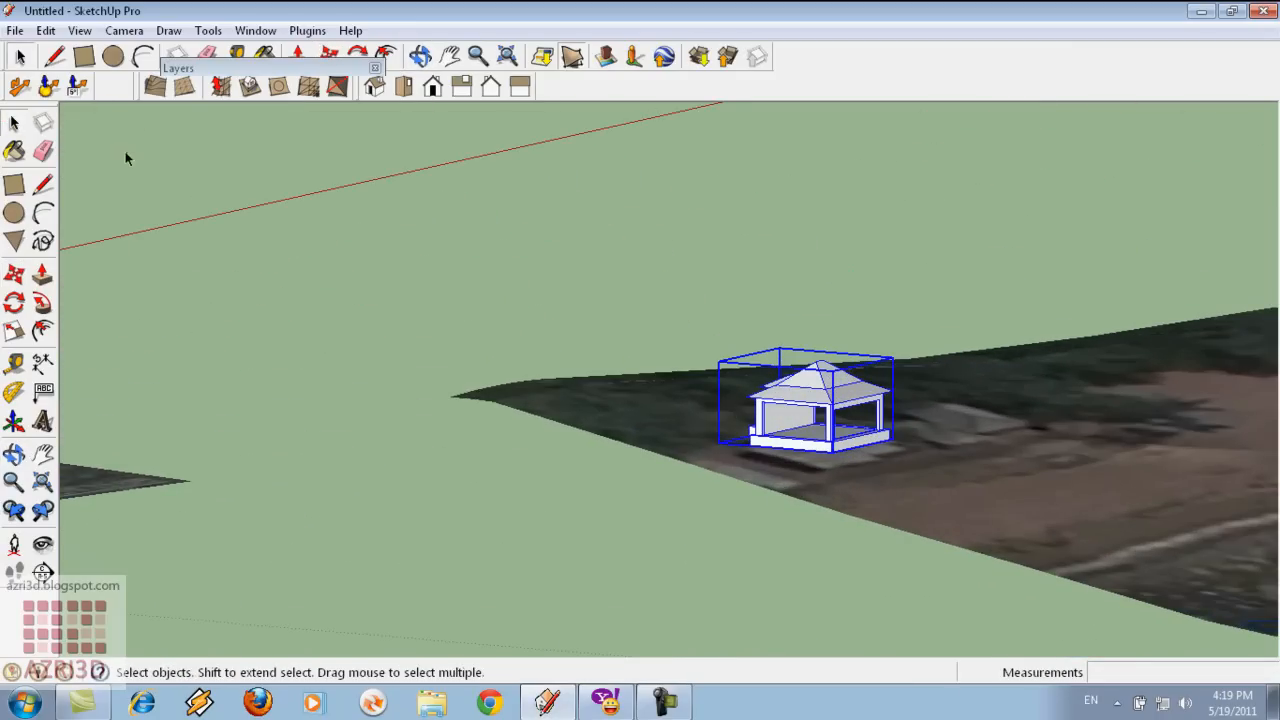
Stamp the house's footprint into the terrain with a 2 m offset, setting the pad's elevation just below the house base
left_click(626, 352)
scroll(628, 351, "up", 2)
left_click(852, 411)
scroll(901, 503, "up", 2)
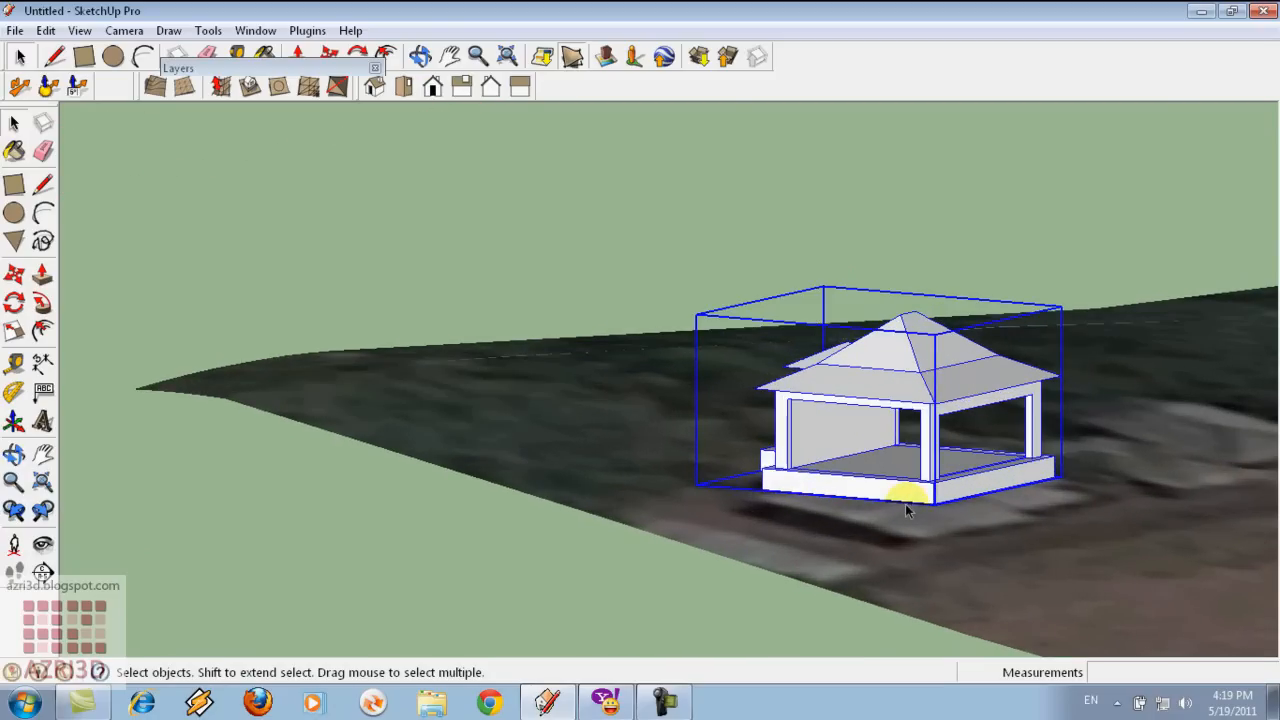
key("m")
left_click(794, 263)
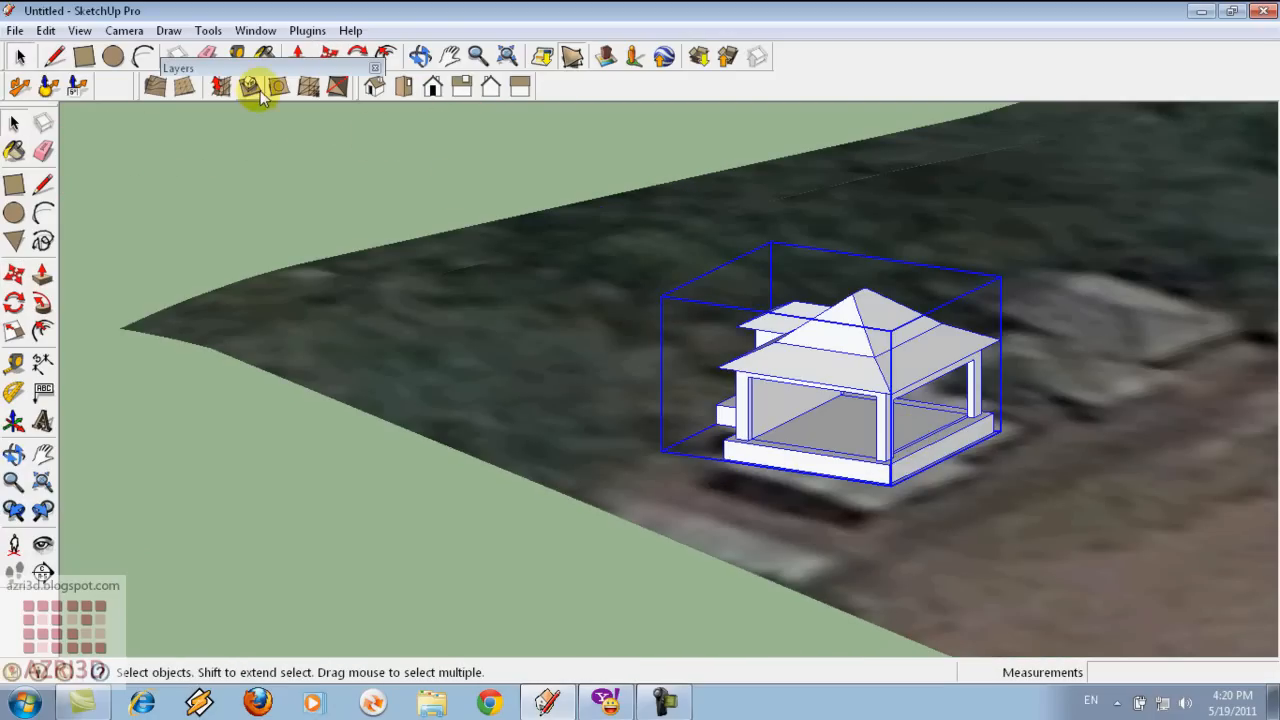
left_click(259, 90)
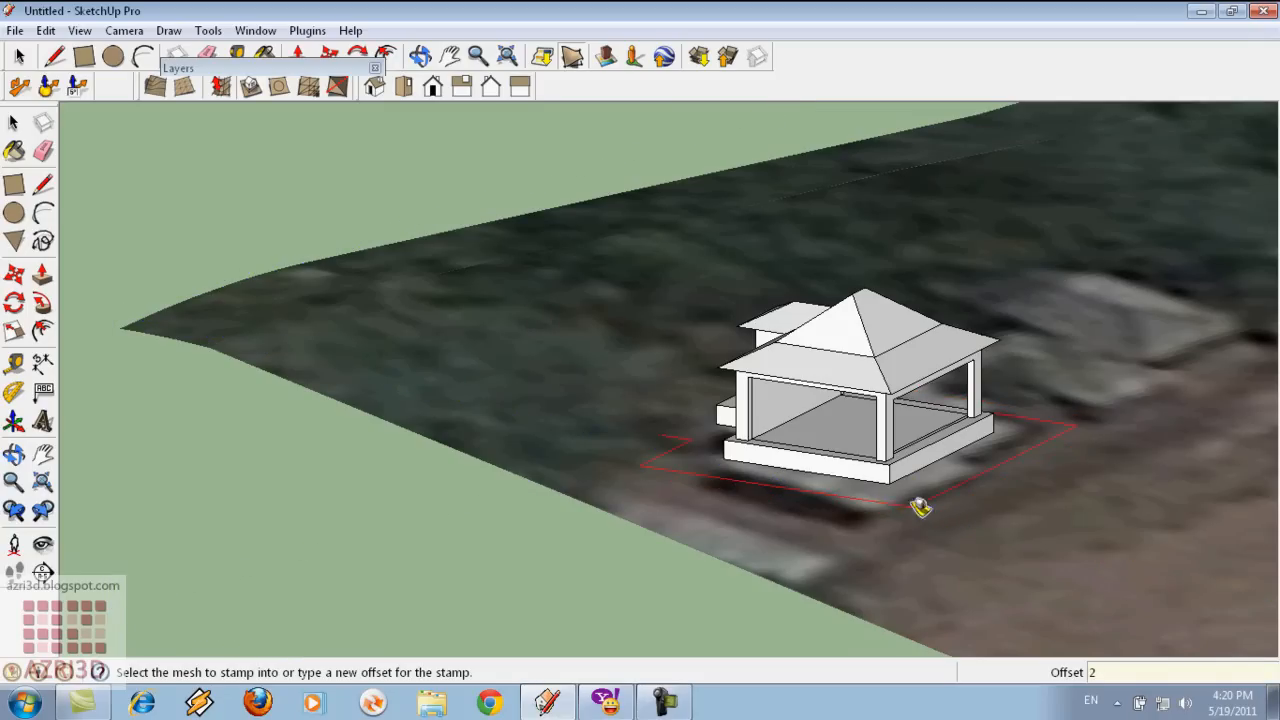
left_click(1099, 513)
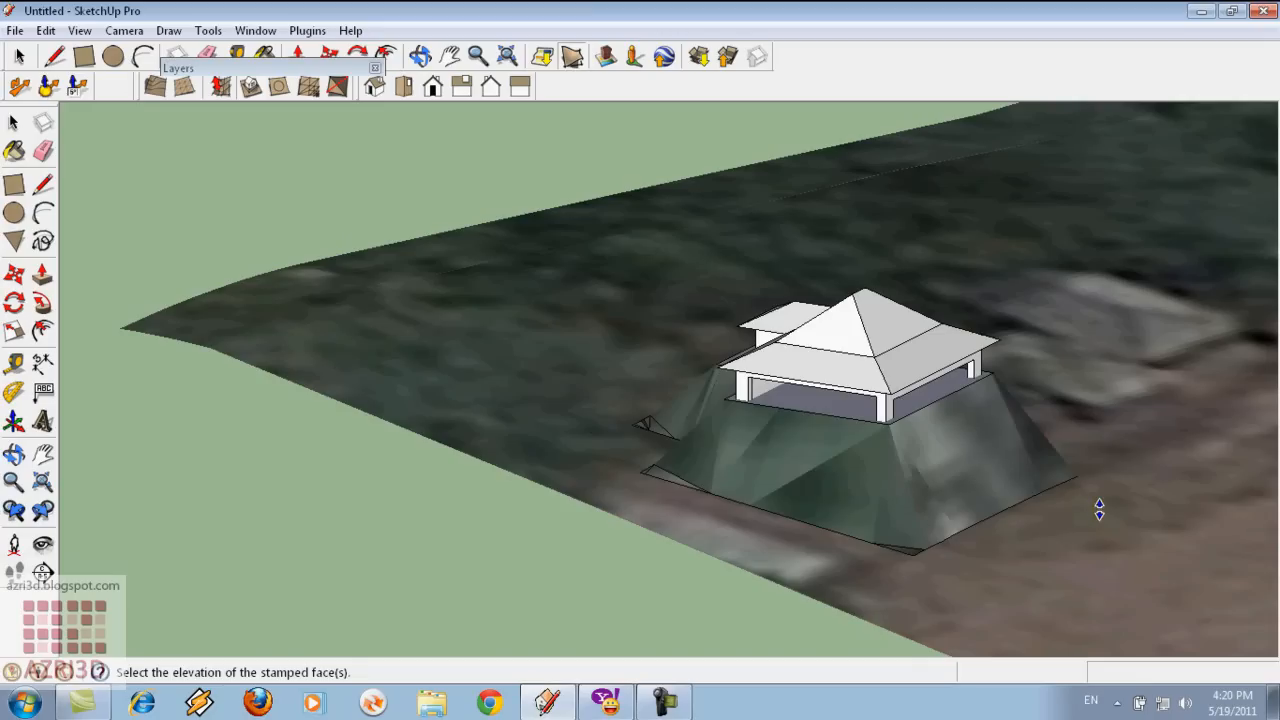
left_click(882, 578)
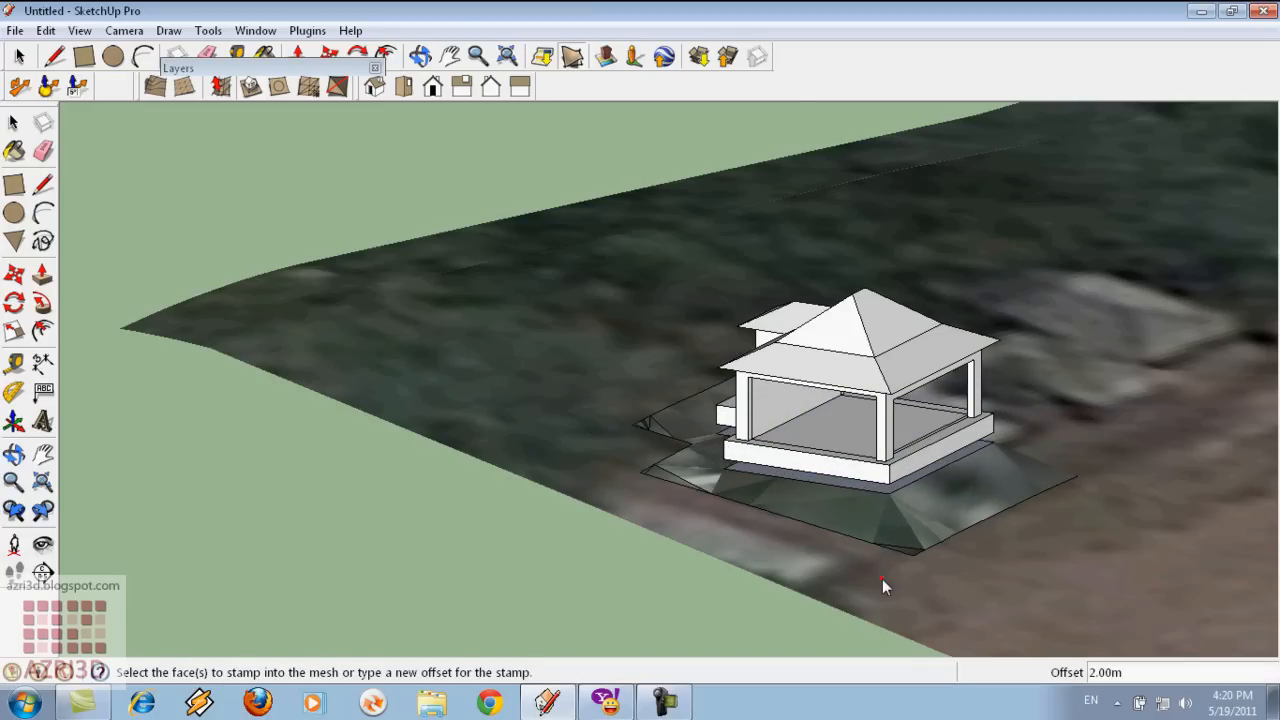
Lower the house about 0.33 m so its front base corner meets the corner of the stamped pad
middle_click_drag(843, 566, 1049, 580)
middle_click_drag(757, 517, 663, 526)
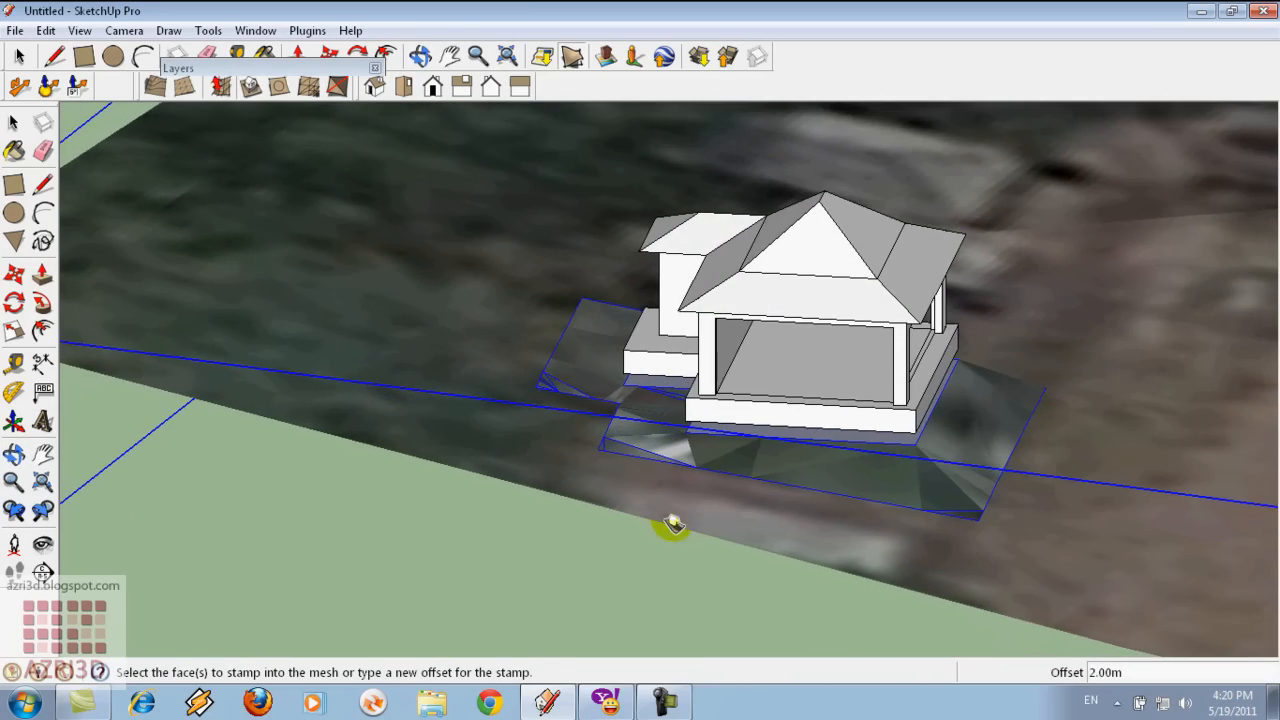
middle_click_drag(1108, 452, 943, 443)
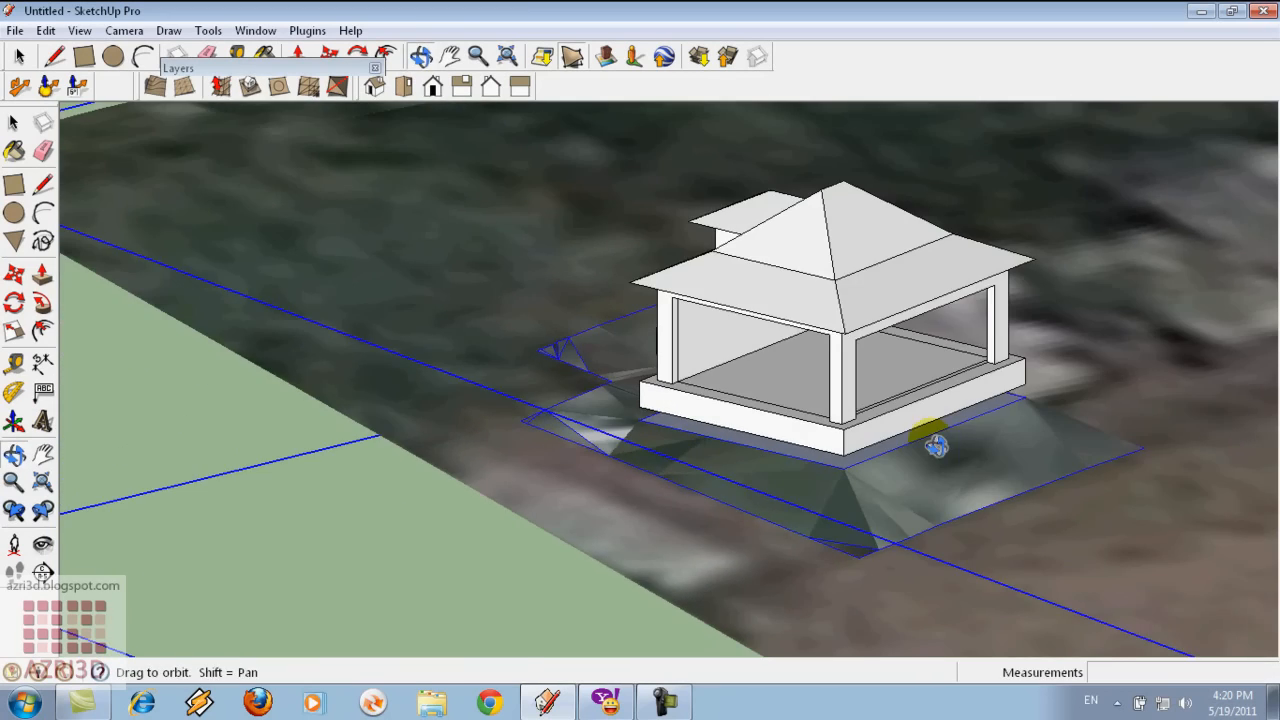
middle_click_drag(795, 497, 1077, 552)
middle_click_drag(776, 430, 803, 539)
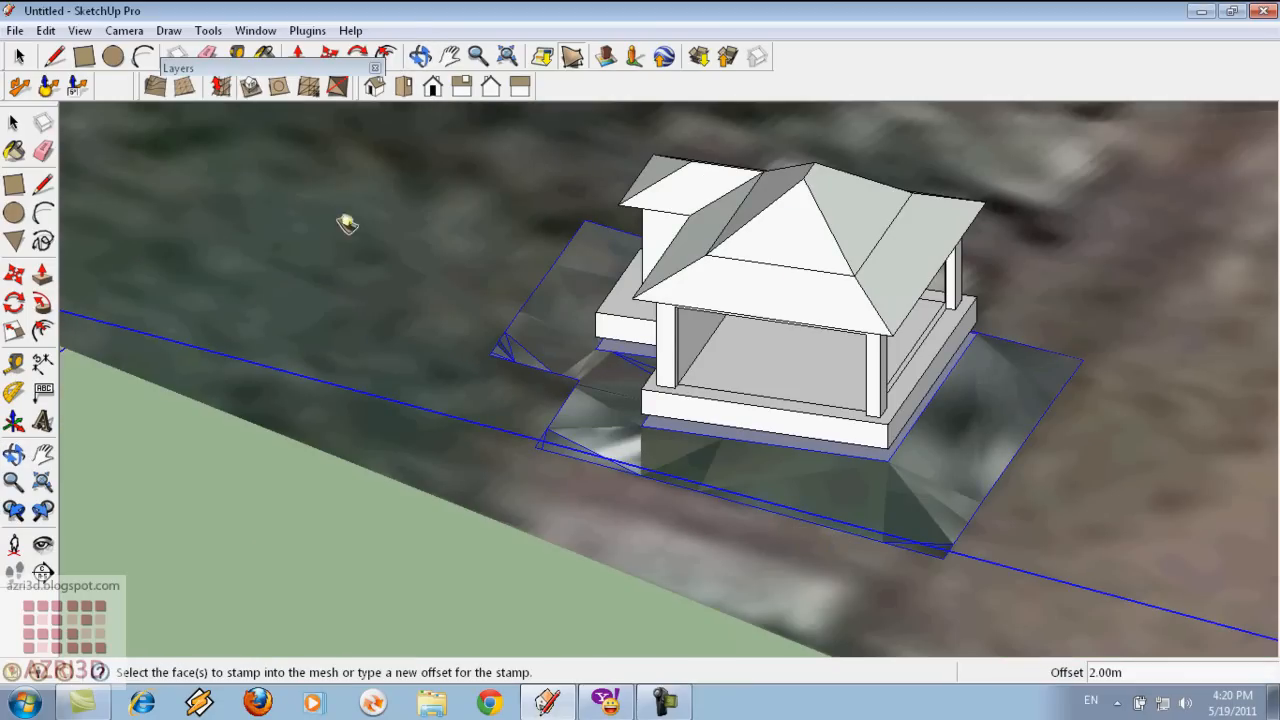
left_click(13, 122)
left_click(877, 436)
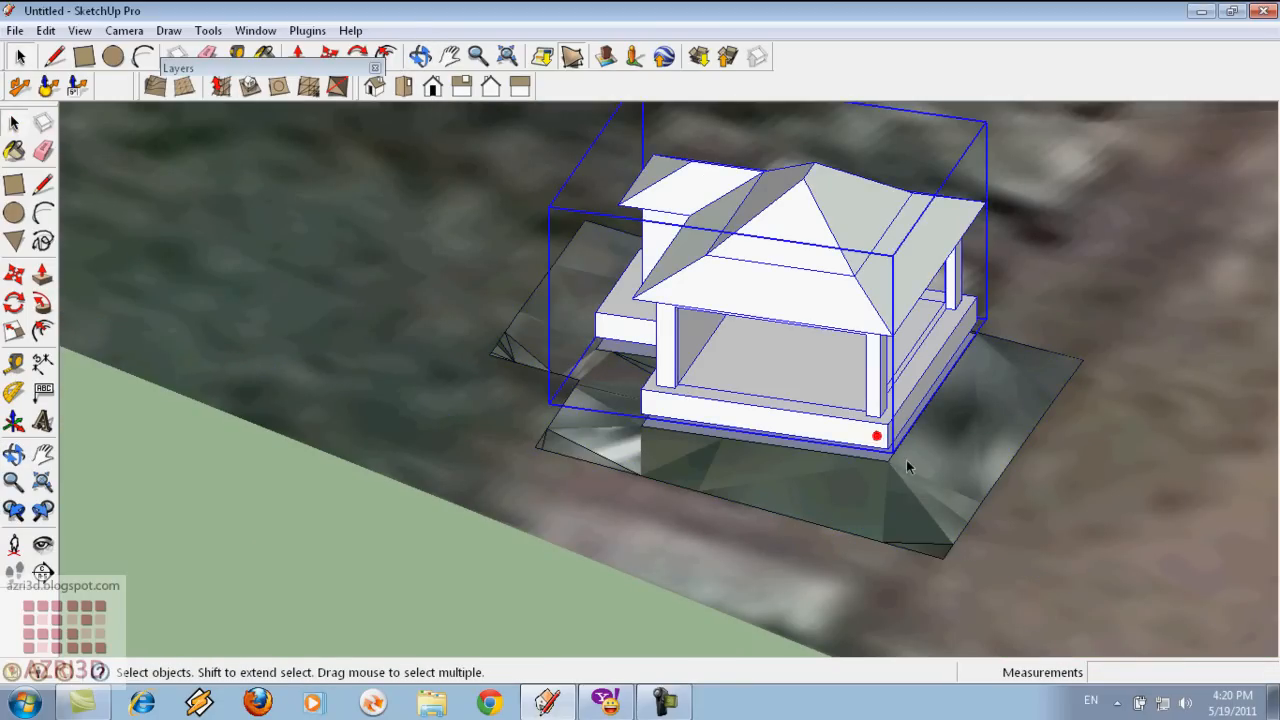
key("m")
scroll(886, 486, "up", 5)
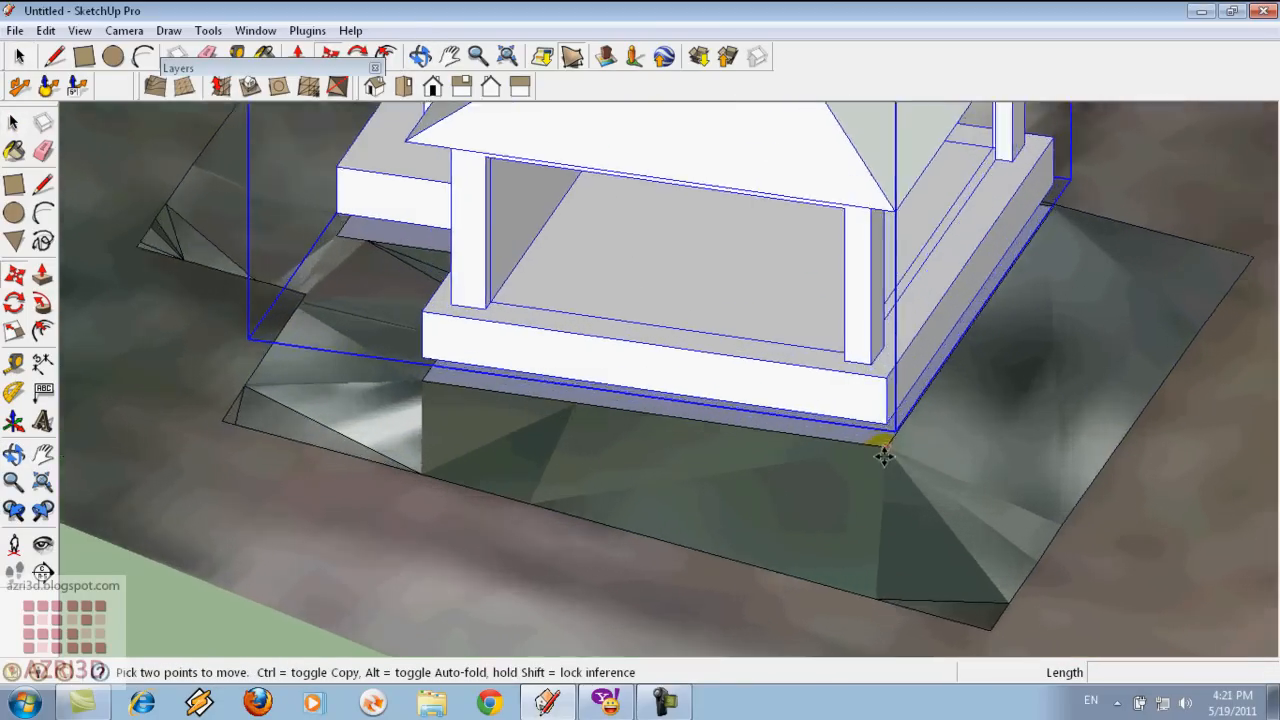
left_click(886, 413)
left_click(886, 443)
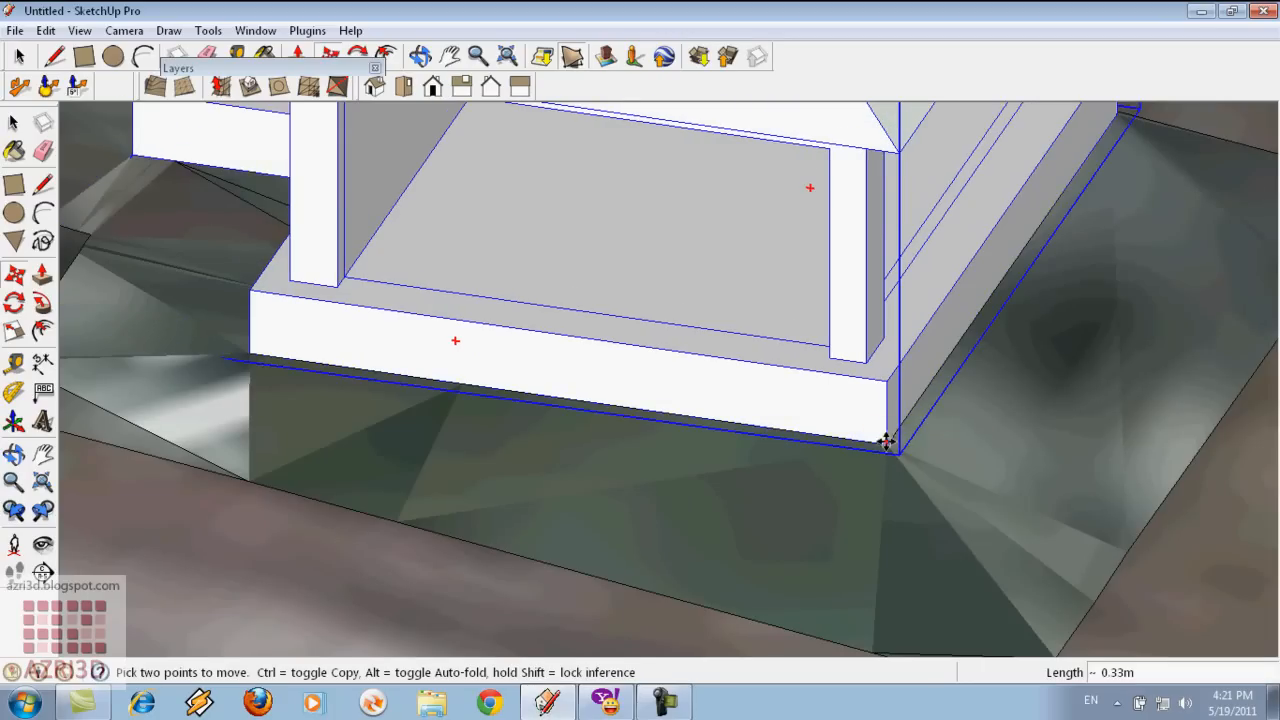
Examine how the house sits on the stamped terrain from the rear and in top view
scroll(887, 442, "down", 4)
middle_click_drag(971, 500, 1154, 454)
middle_click_drag(612, 391, 1092, 406)
middle_click_drag(747, 438, 543, 391)
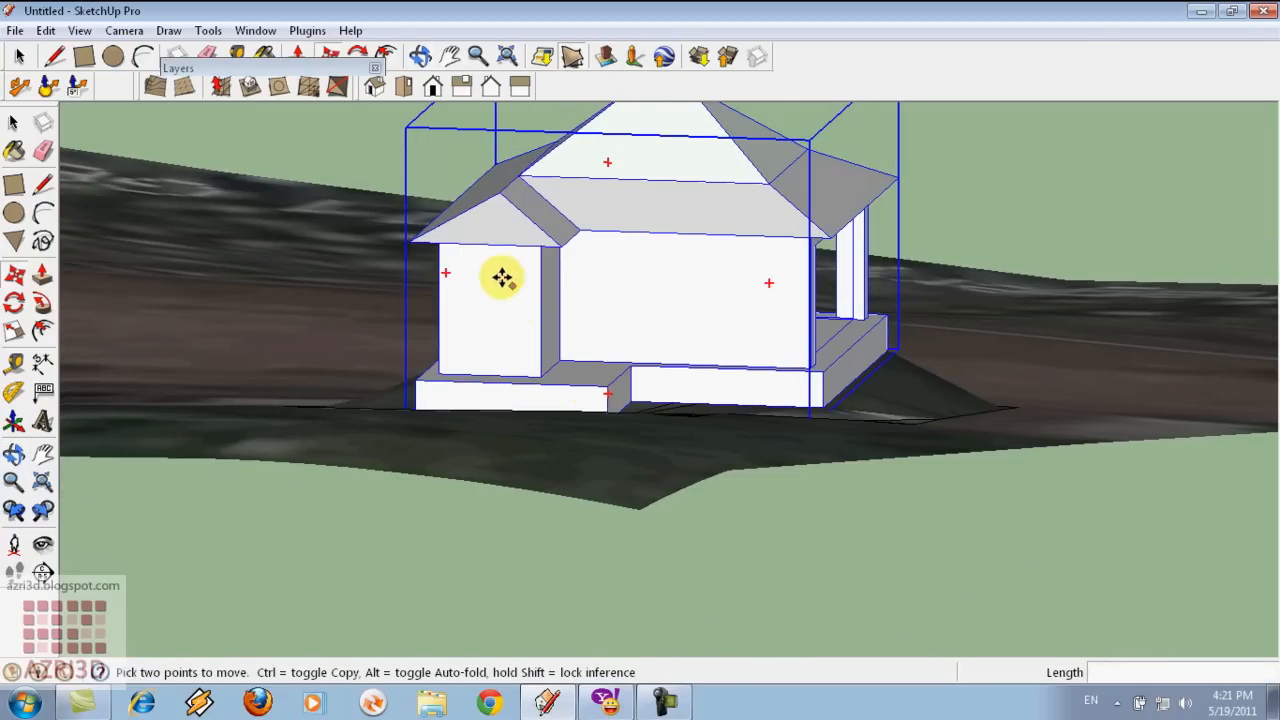
left_click(416, 88)
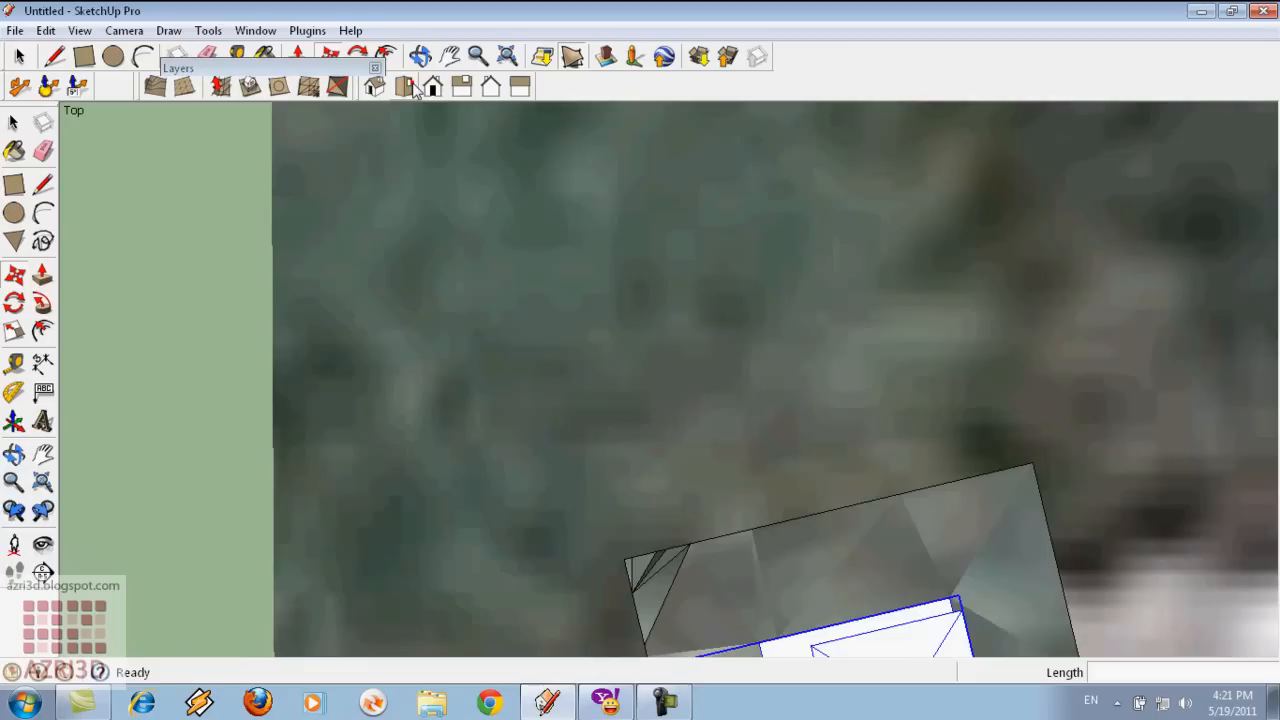
scroll(640, 326, "down", 6)
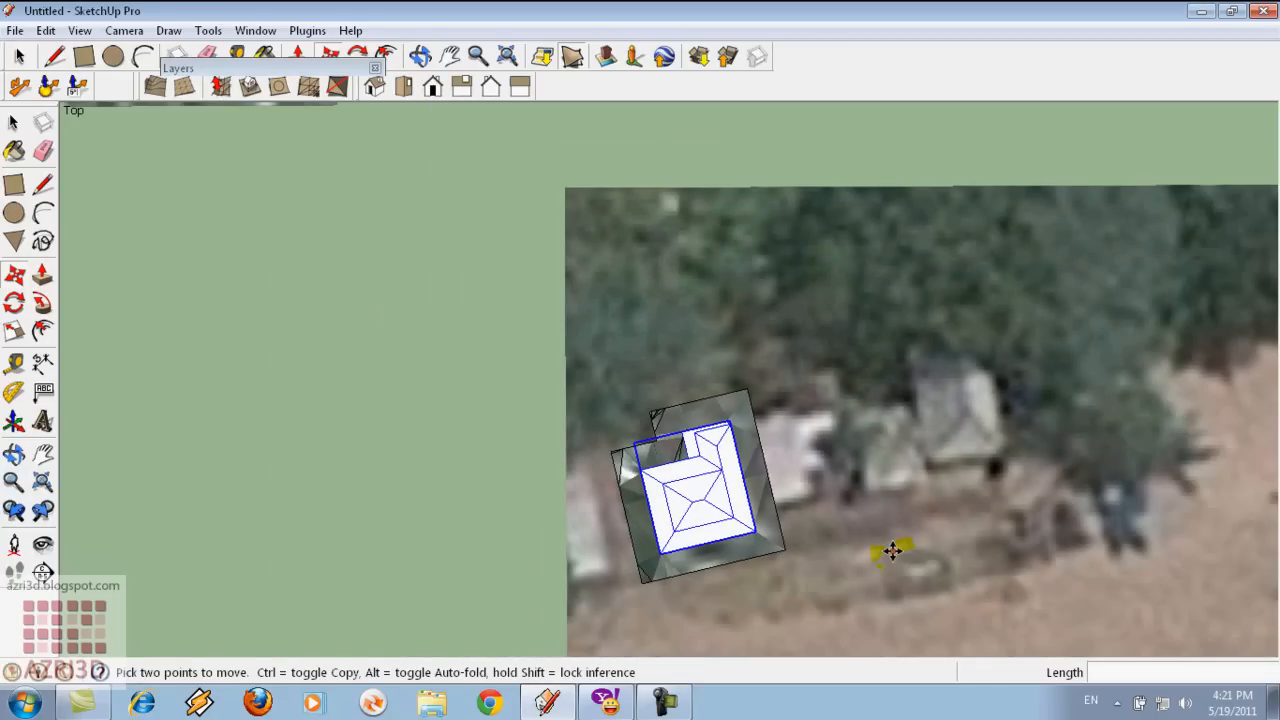
middle_click_drag(398, 408, 878, 376)
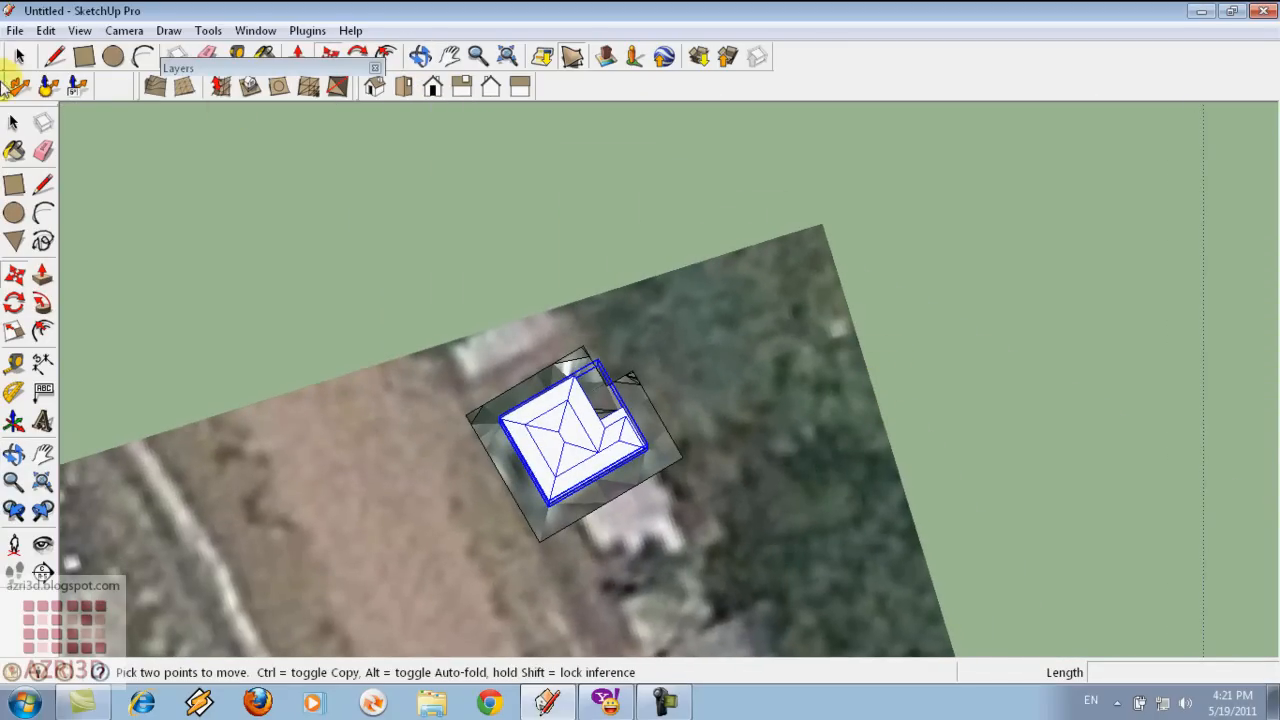
Switch the camera to perspective and frame the house on the terrain at a low angle
left_click(124, 30)
left_click(178, 138)
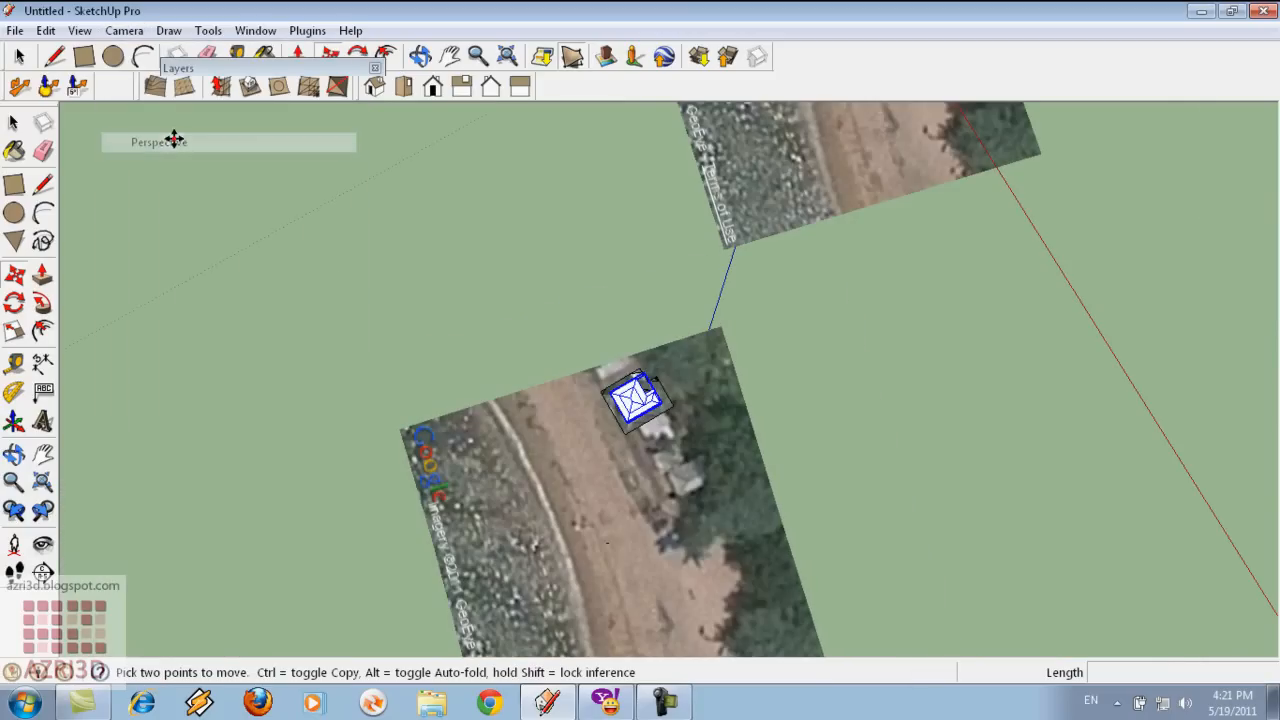
middle_click_drag(276, 302, 417, 336)
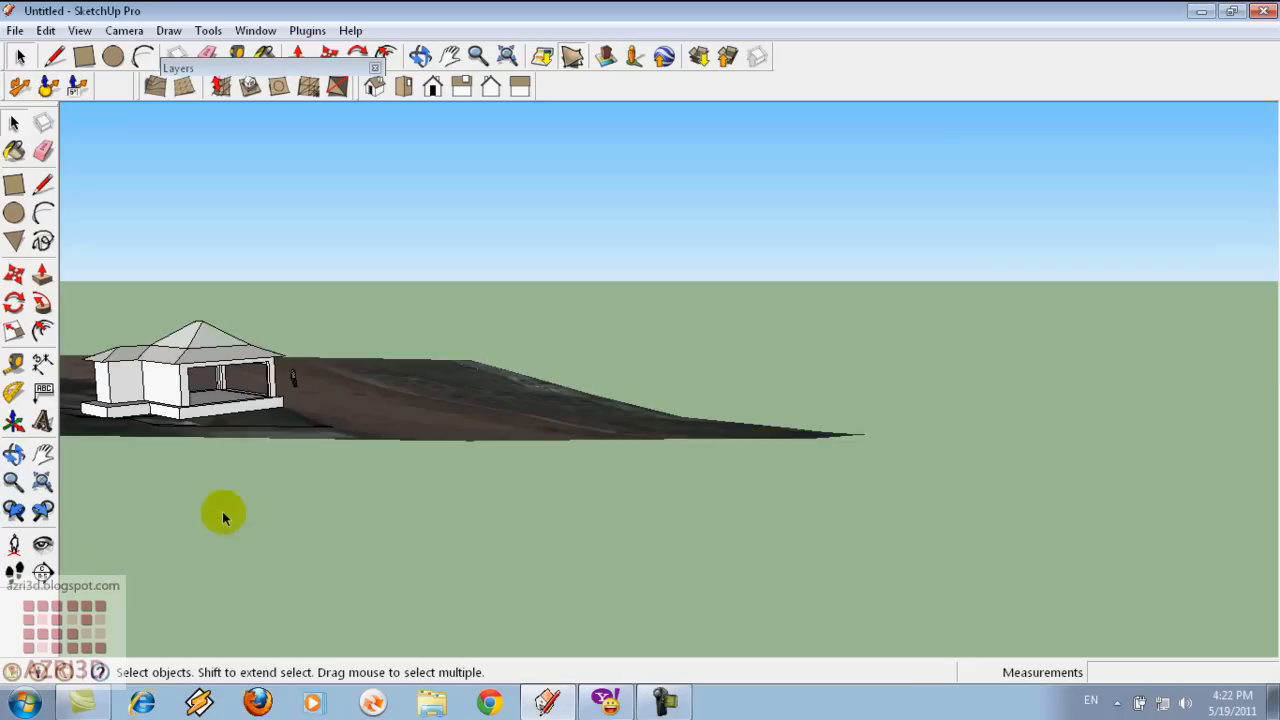
scroll(214, 400, "up", 5)
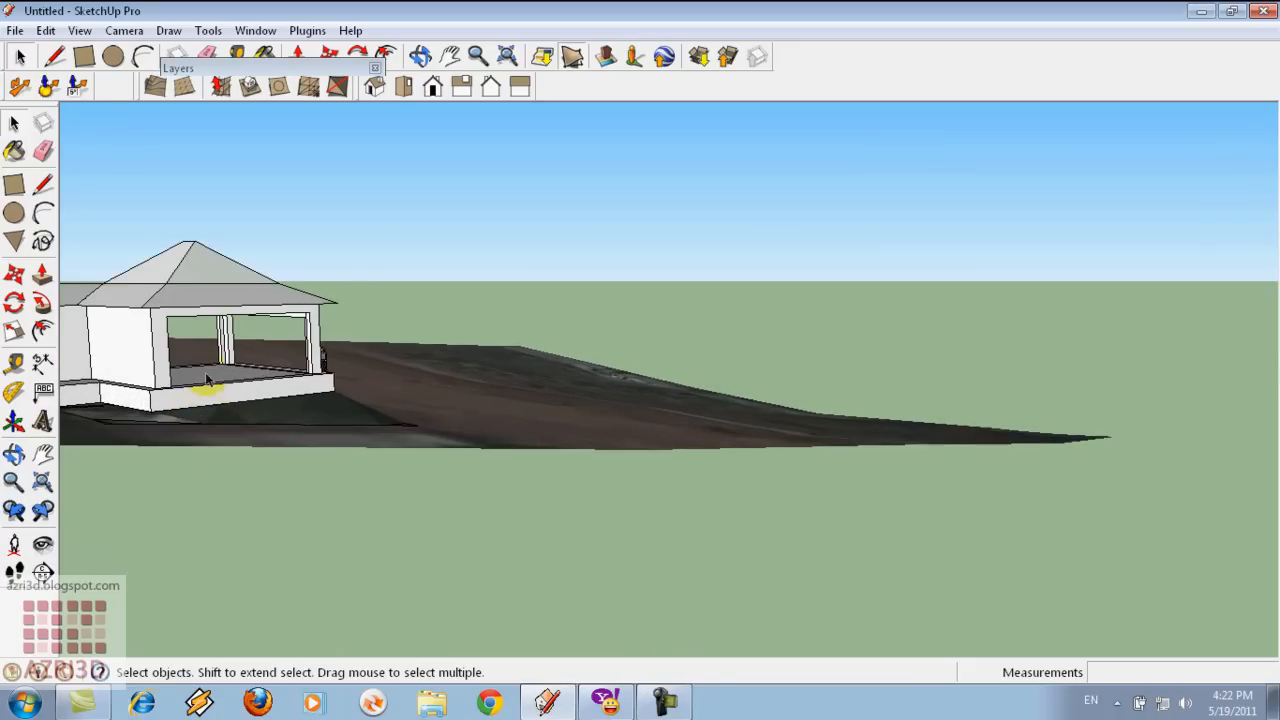
Select the house, preview the model in Google Earth, and dismiss the start-up tip there
left_click(172, 217)
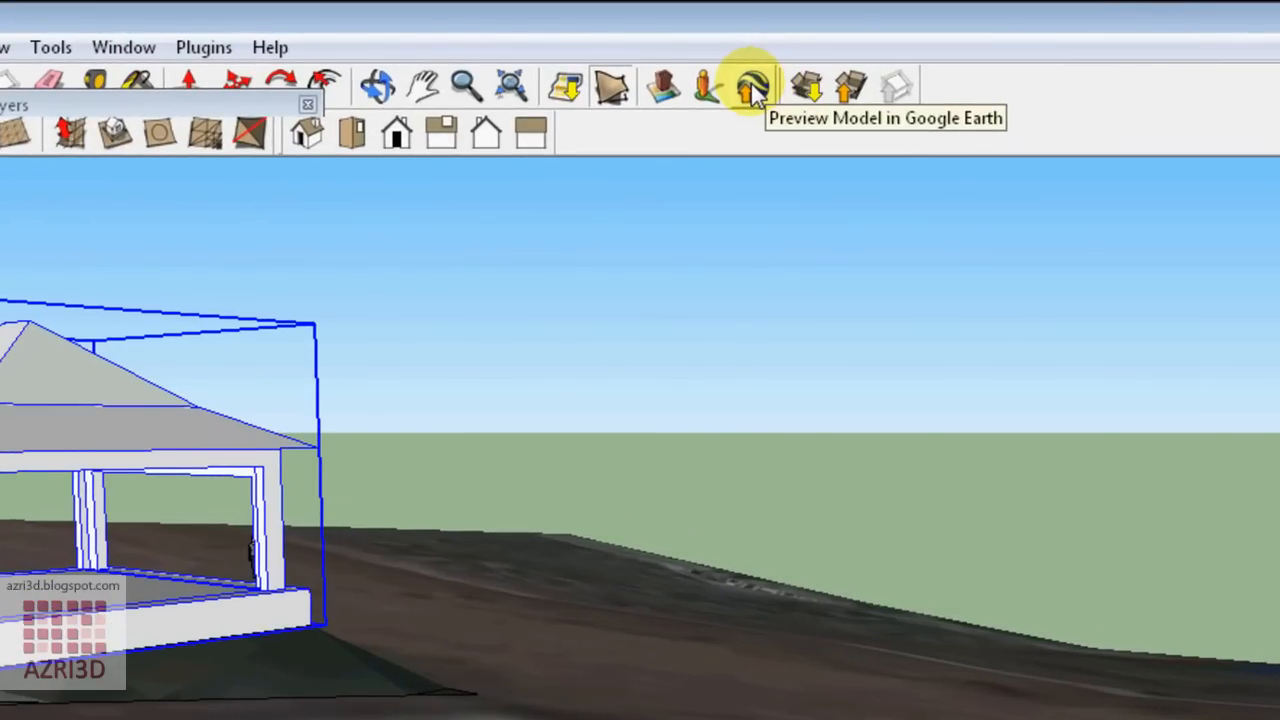
left_click(752, 88)
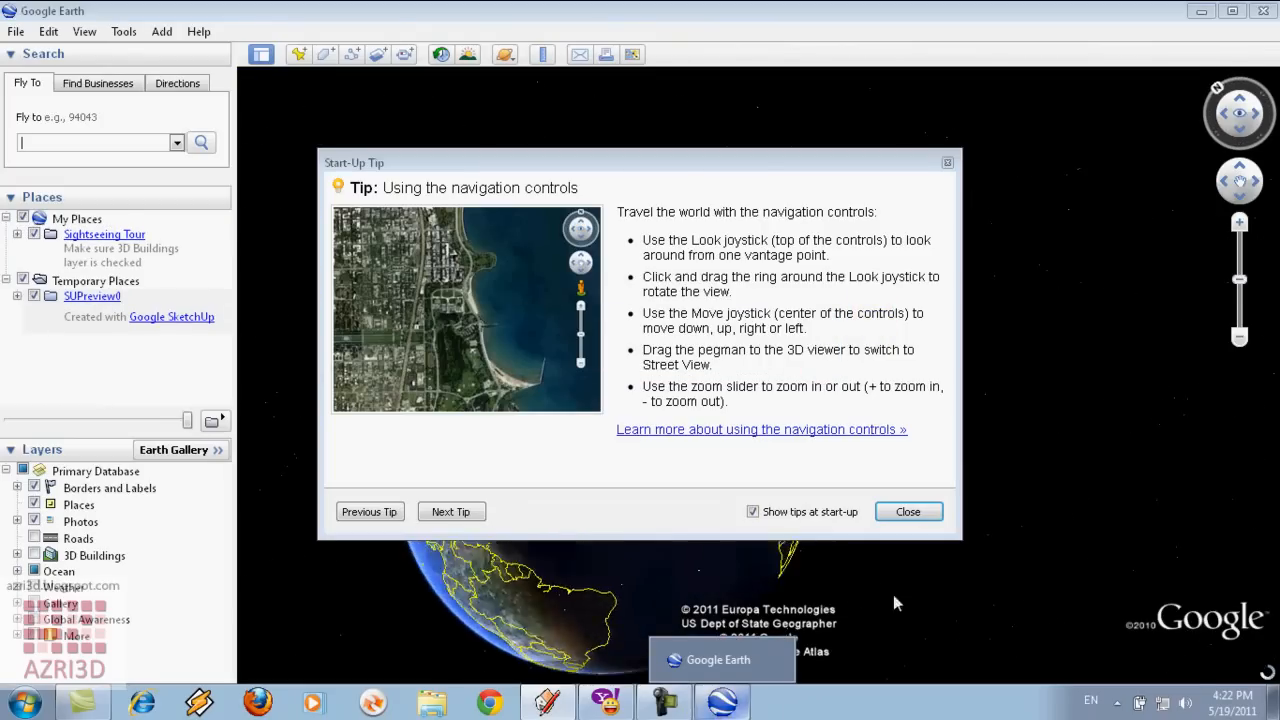
left_click(920, 516)
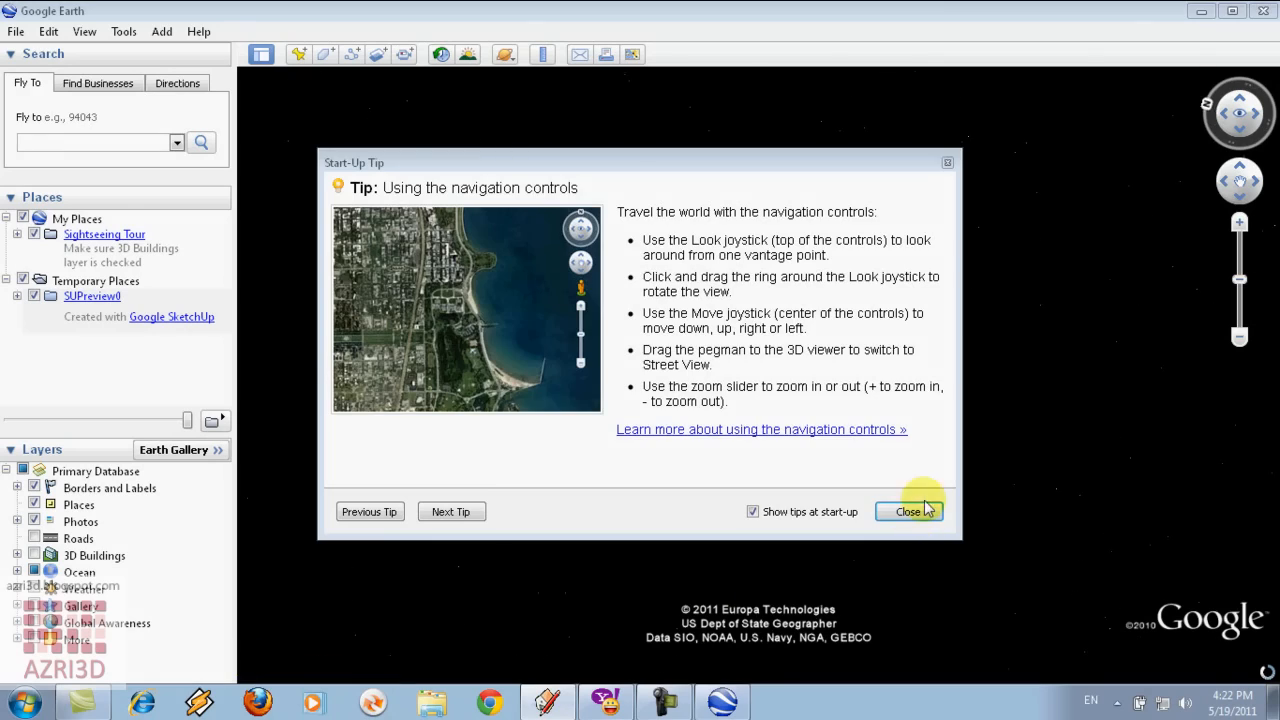
left_click(918, 515)
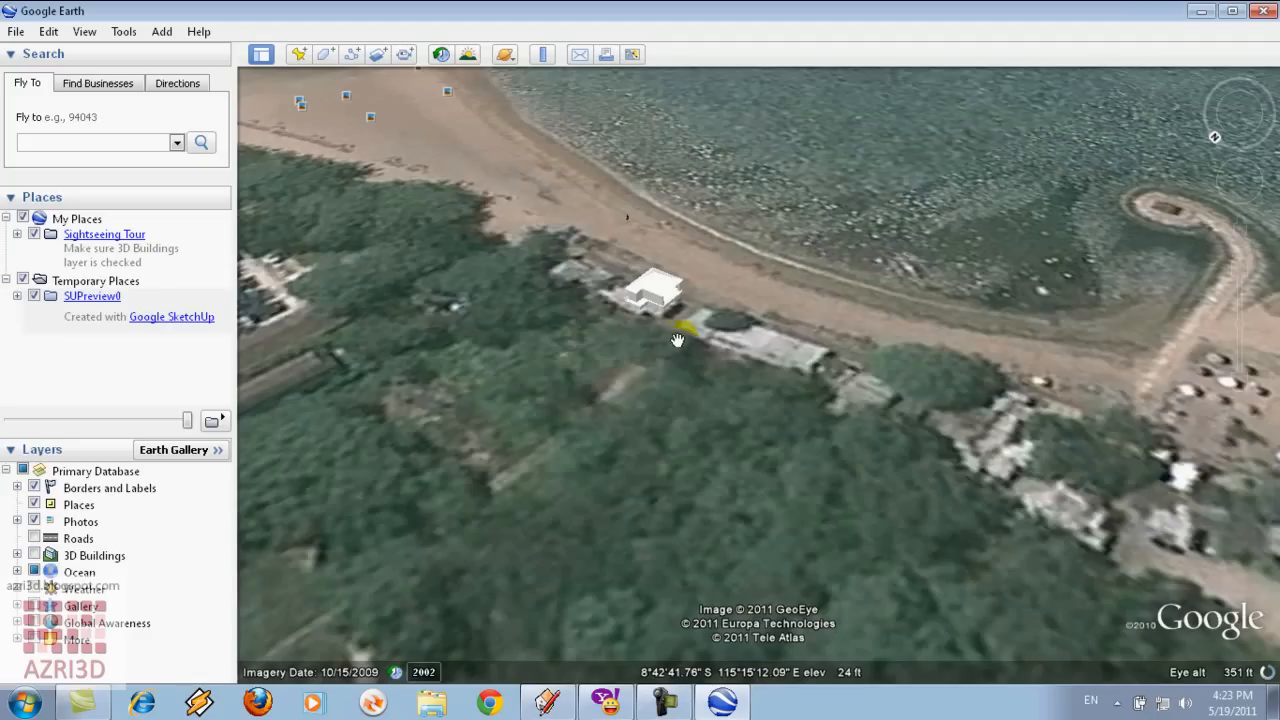
Examine the previewed house on the Google Earth beach from above and at a low angle close to the ground
scroll(705, 362, "down", 2)
scroll(706, 352, "up", 3)
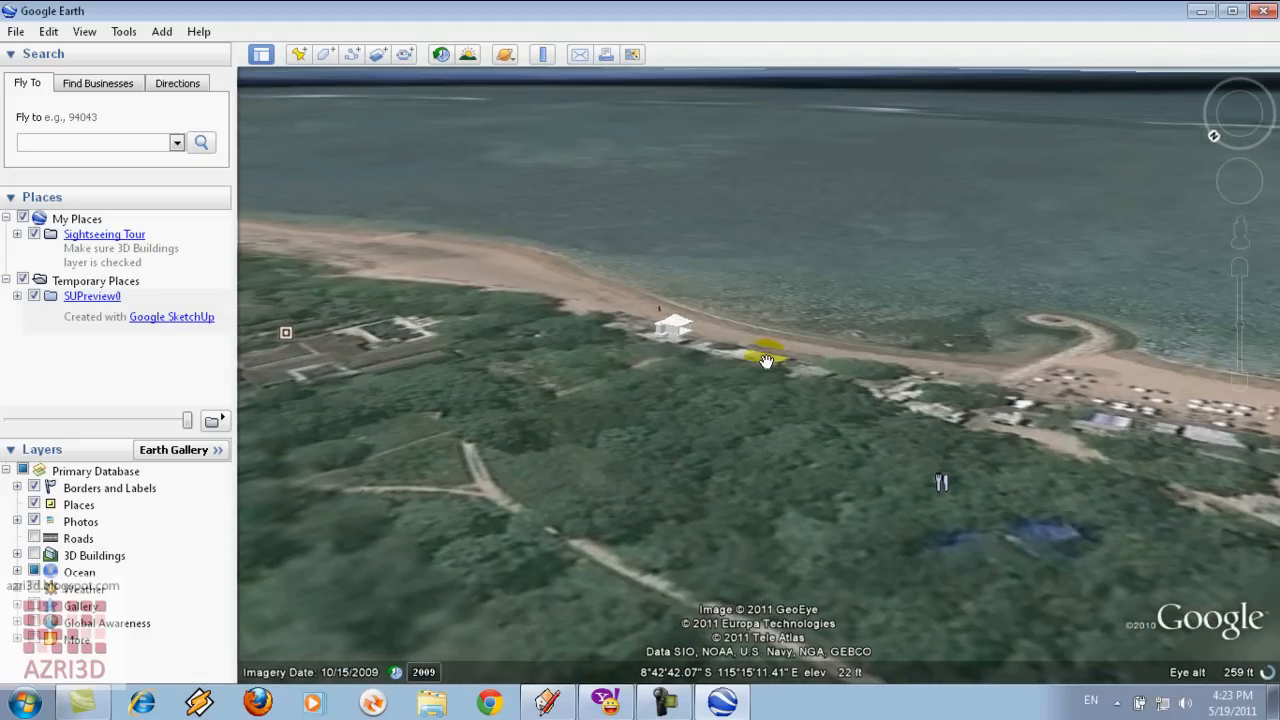
scroll(766, 360, "up", 5)
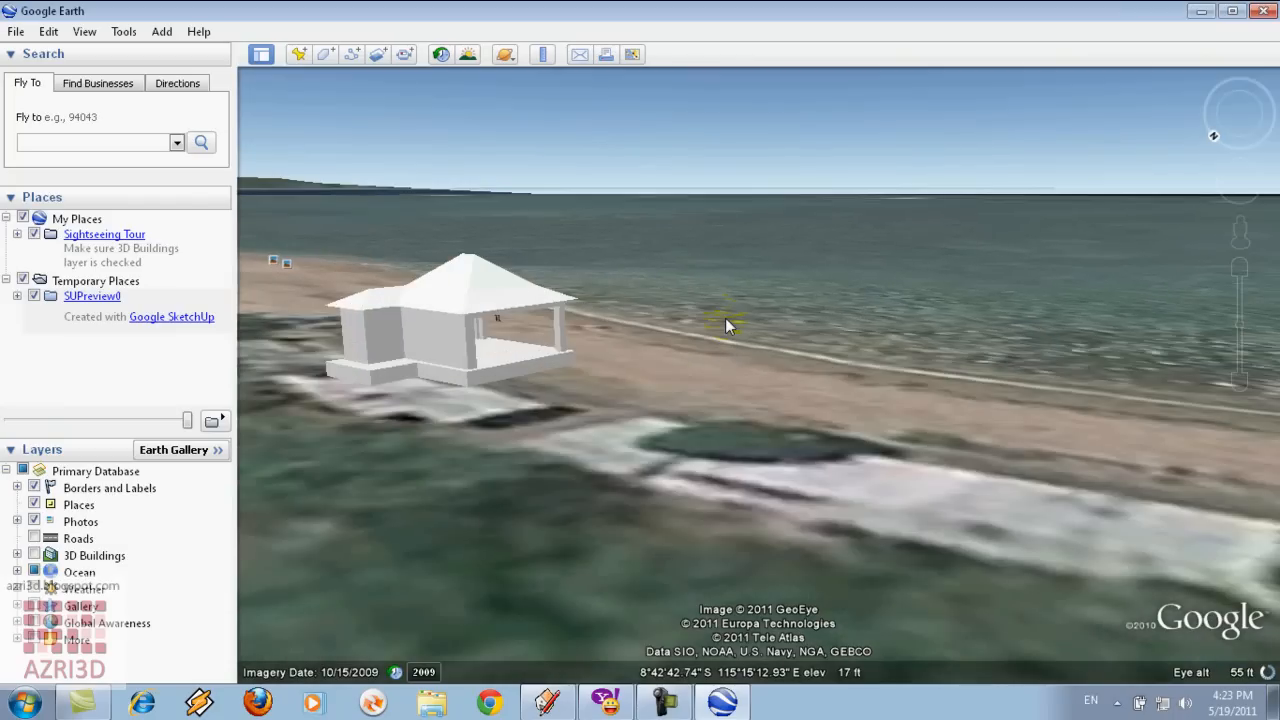
scroll(580, 360, "down", 2)
scroll(583, 369, "up", 3)
scroll(583, 370, "down", 3)
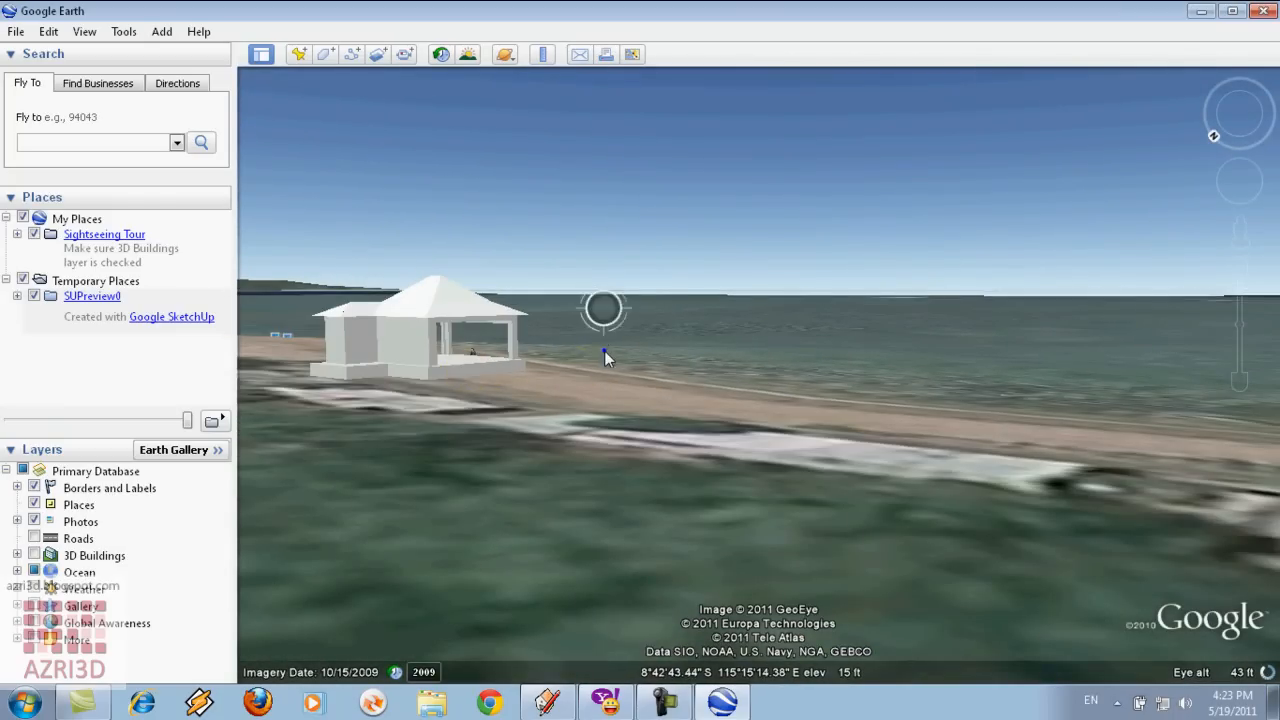
right_click_drag(605, 351, 571, 358)
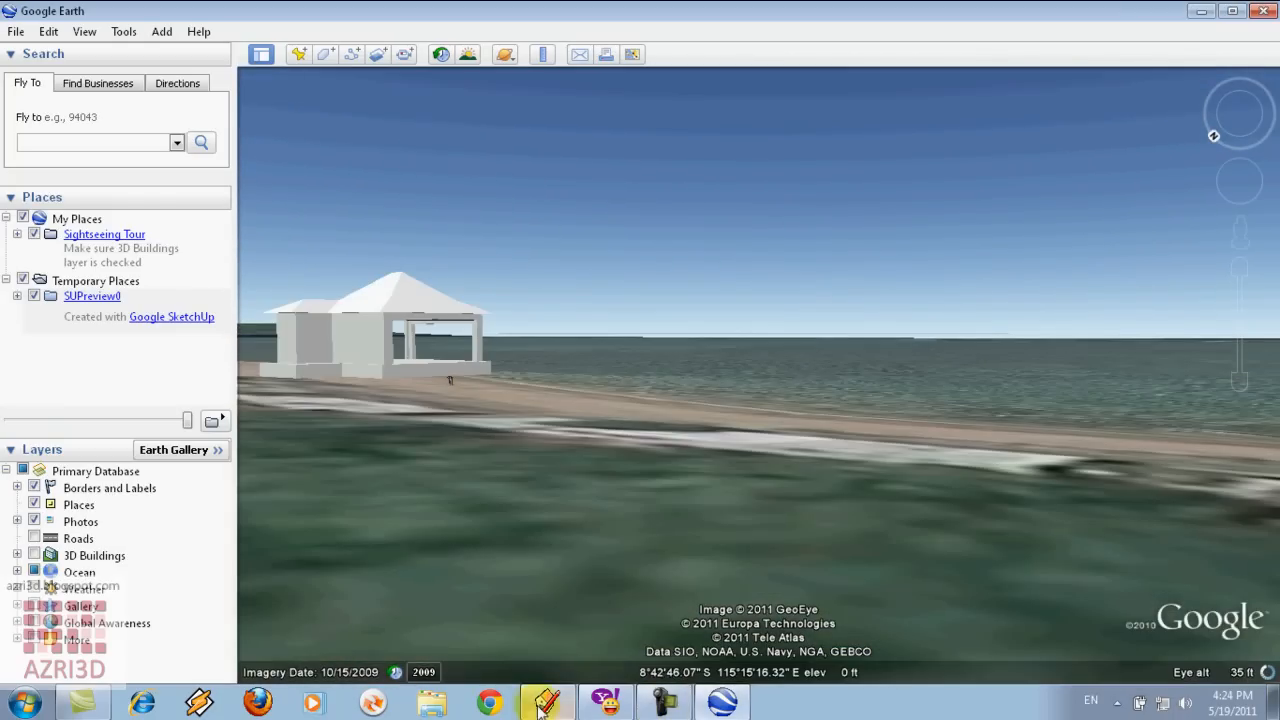
Switch back to SketchUp, bring up the terrain group's available commands, and dismiss them without choosing one
left_click(545, 703)
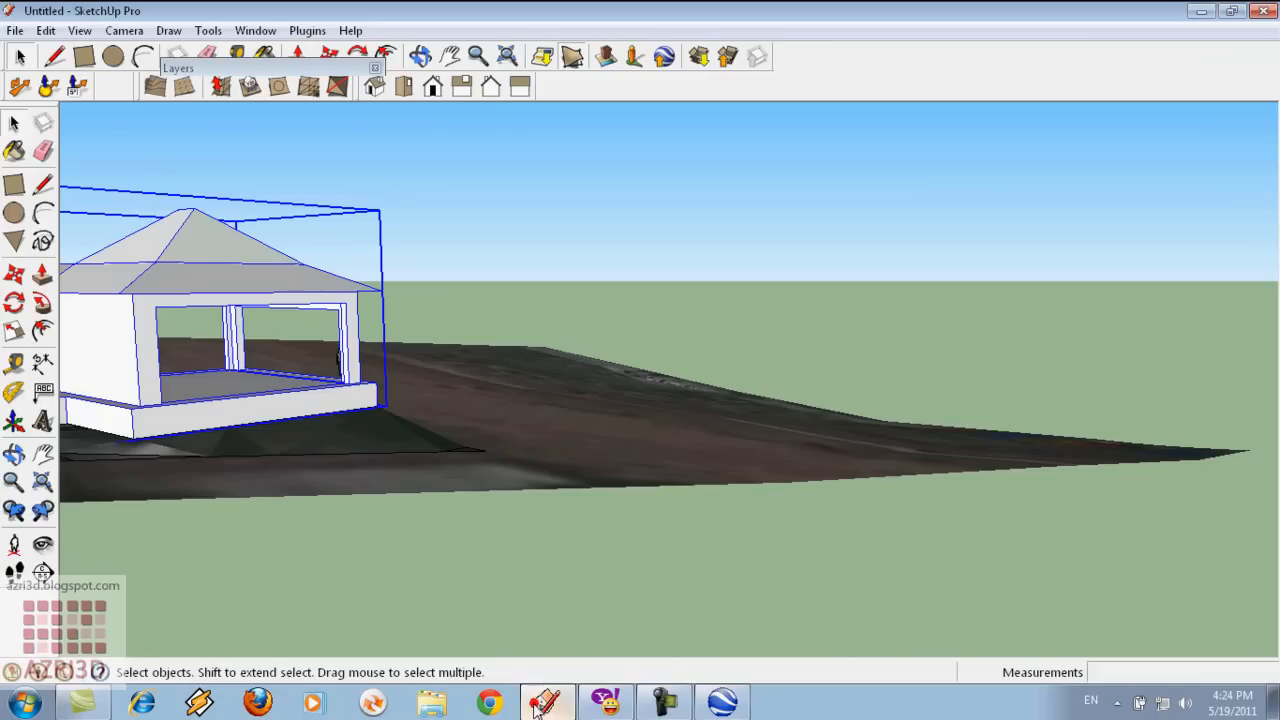
left_click(488, 458)
right_click(489, 459)
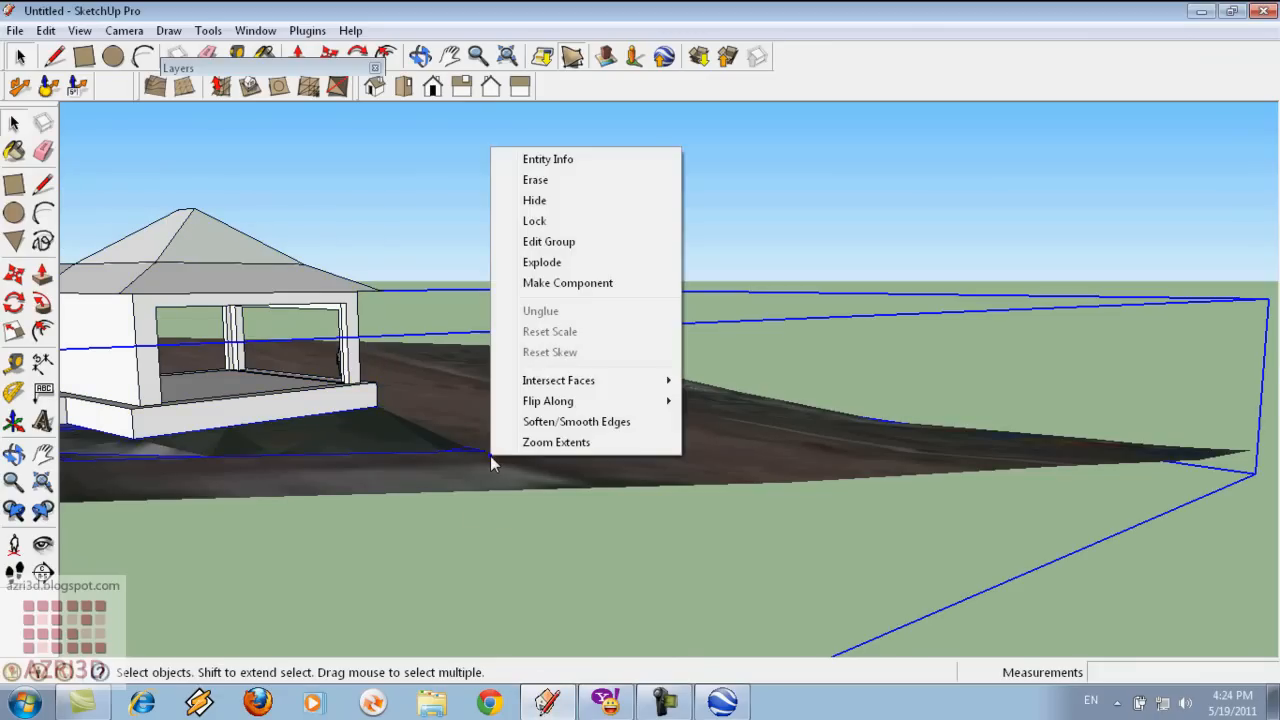
left_click(241, 530)
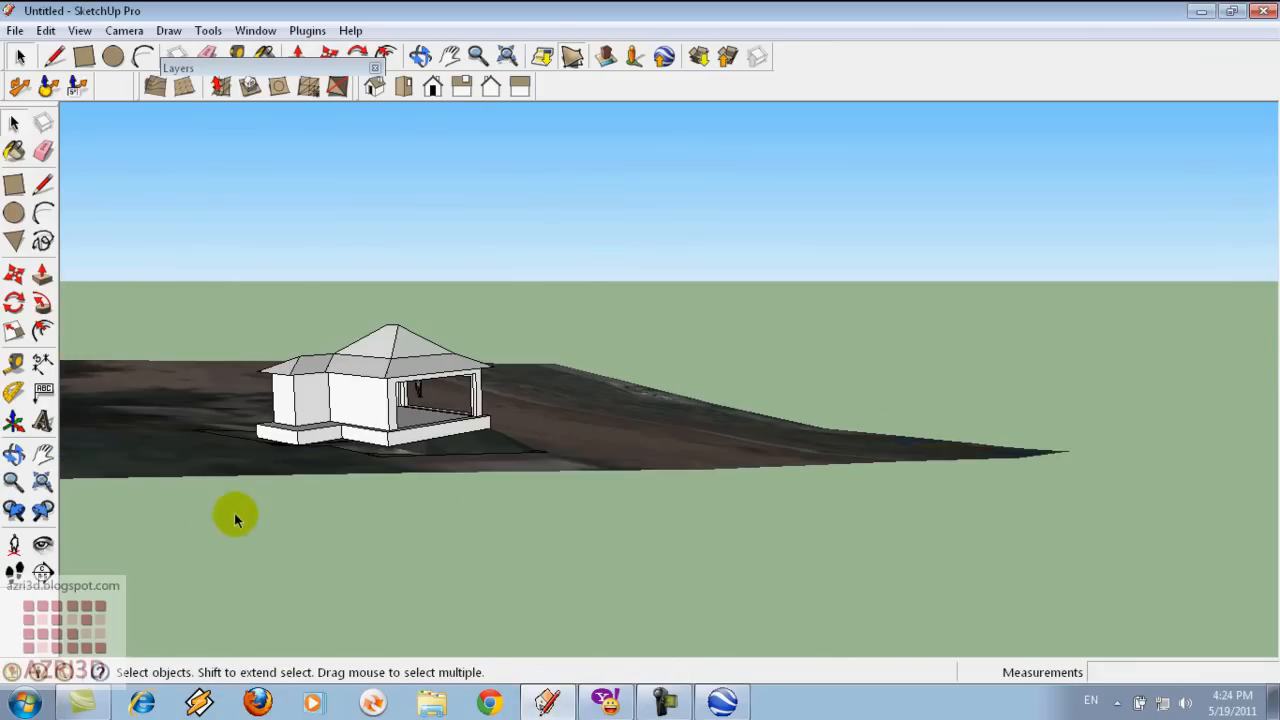
Preview the model with the house on its terrain in Google Earth again and dismiss the start-up tip
scroll(661, 345, "down", 4)
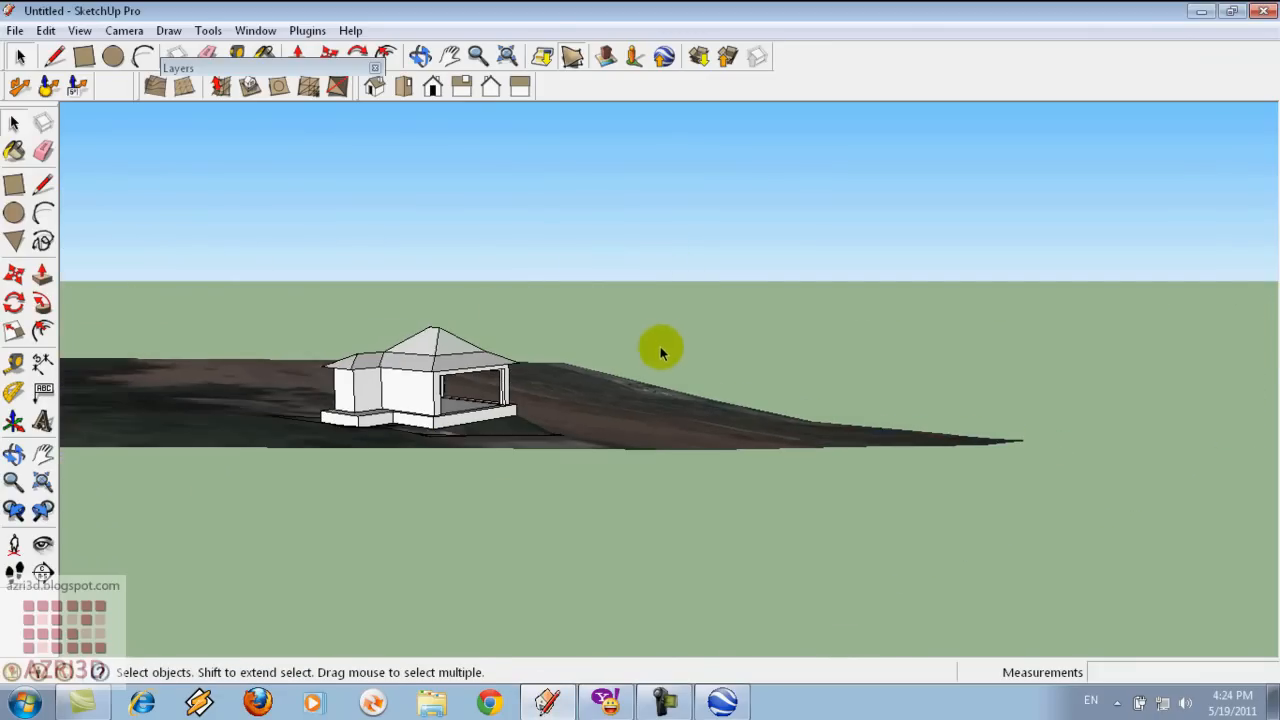
scroll(659, 349, "up", 2)
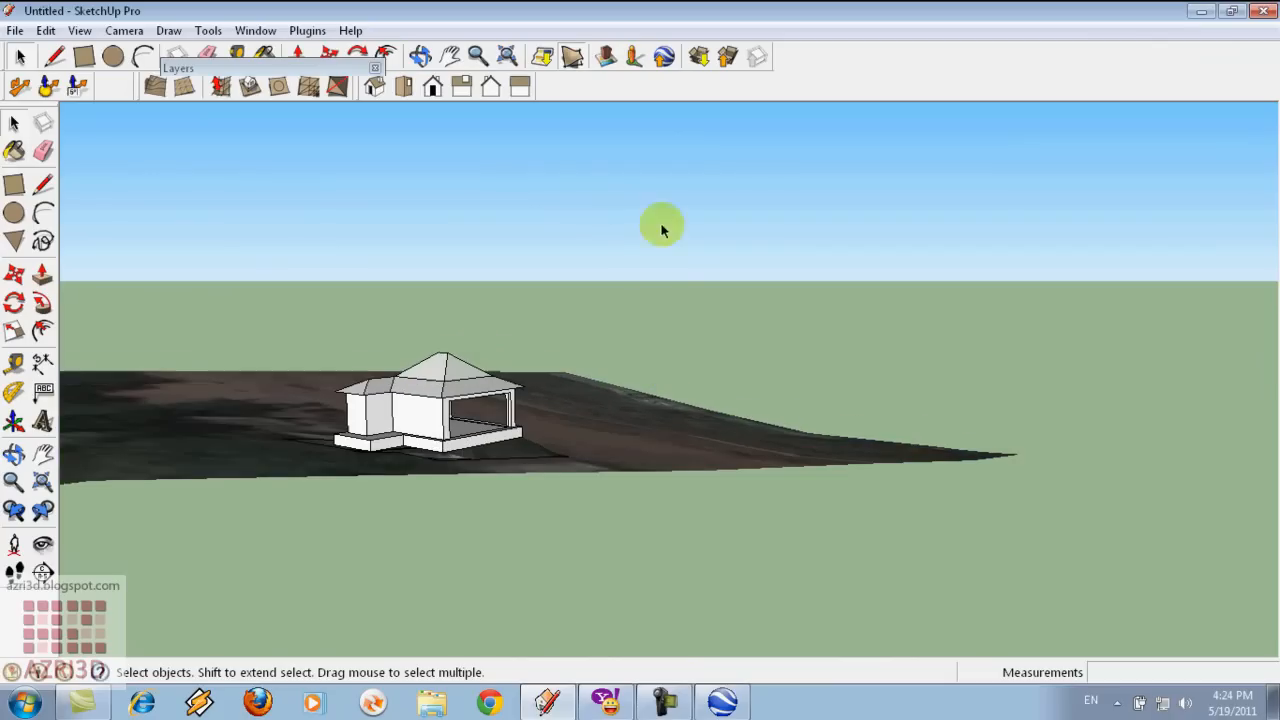
left_click(665, 58)
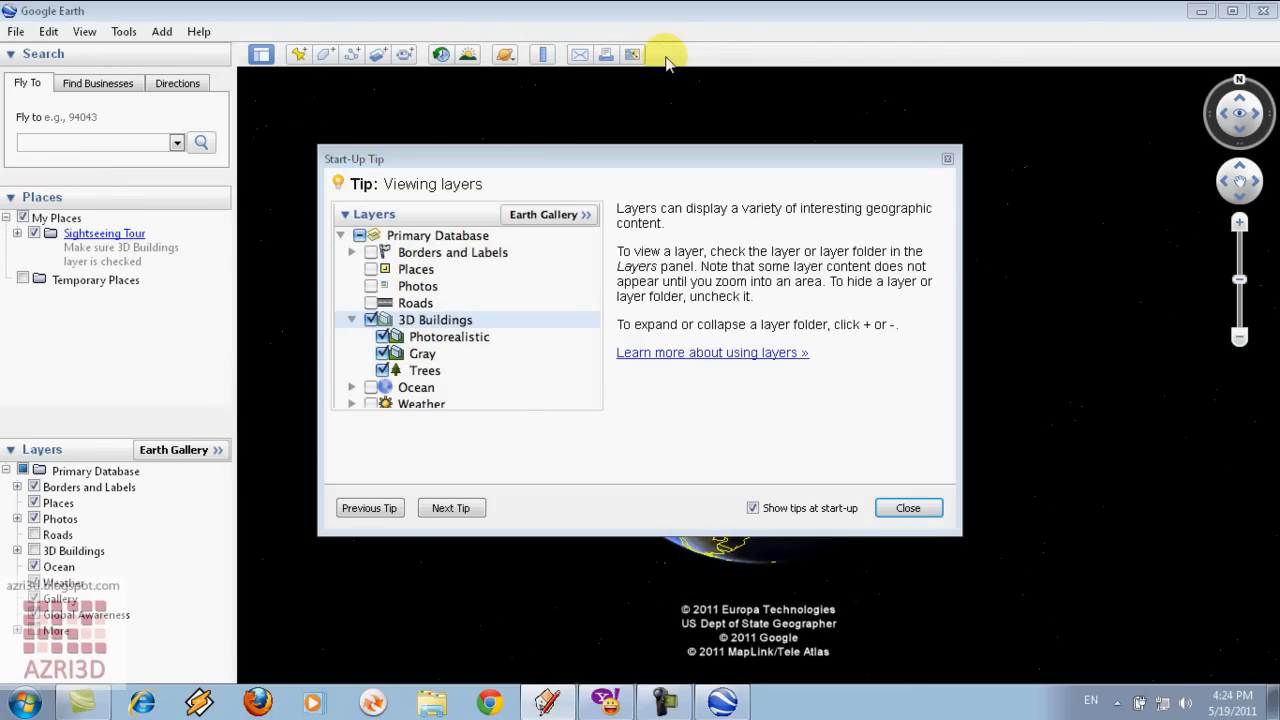
left_click(910, 508)
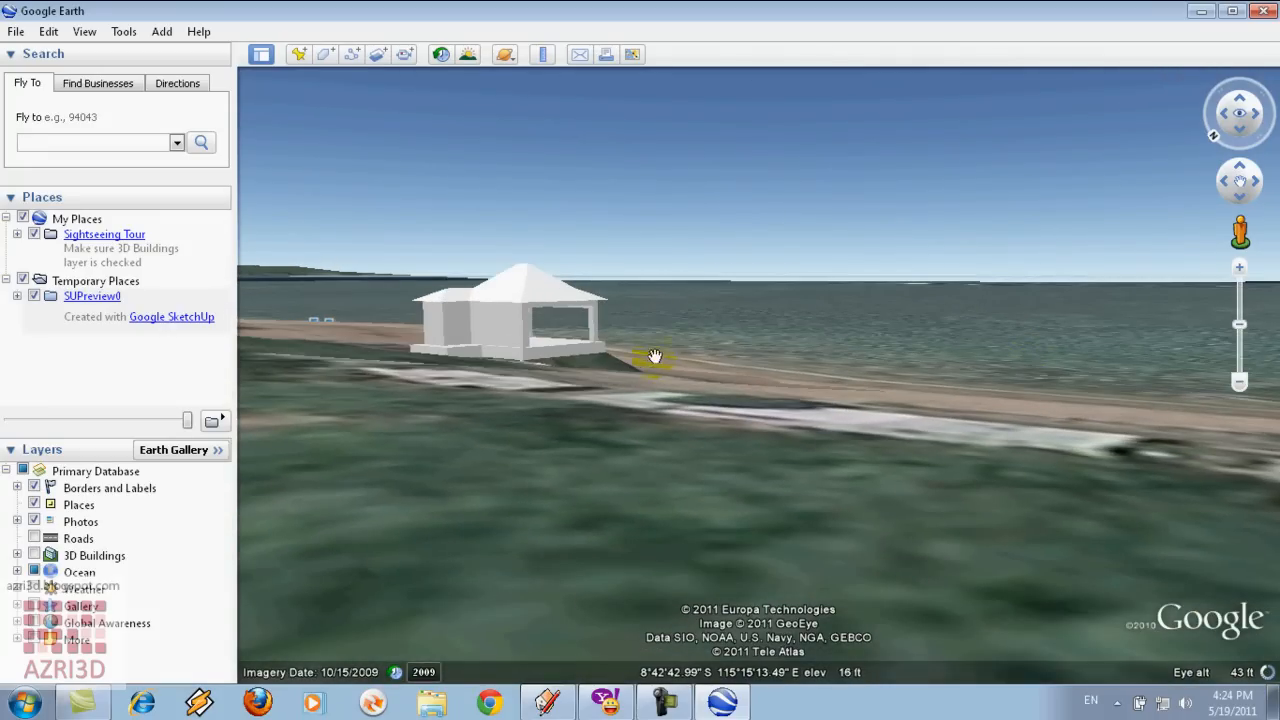
Examine how the previewed house sits on the beach, first near ground level, then from above the coastline
scroll(642, 353, "up", 3)
scroll(643, 357, "down", 4)
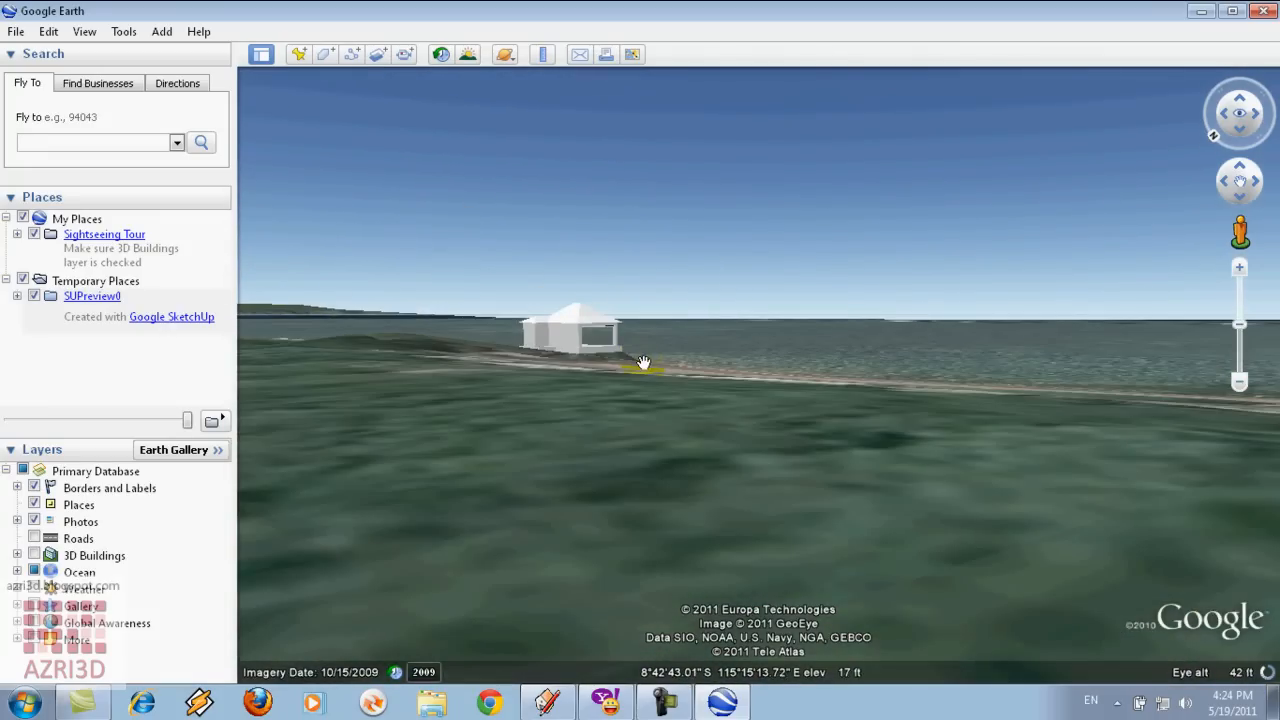
middle_click_drag(620, 380, 588, 467)
middle_click_drag(543, 366, 482, 381)
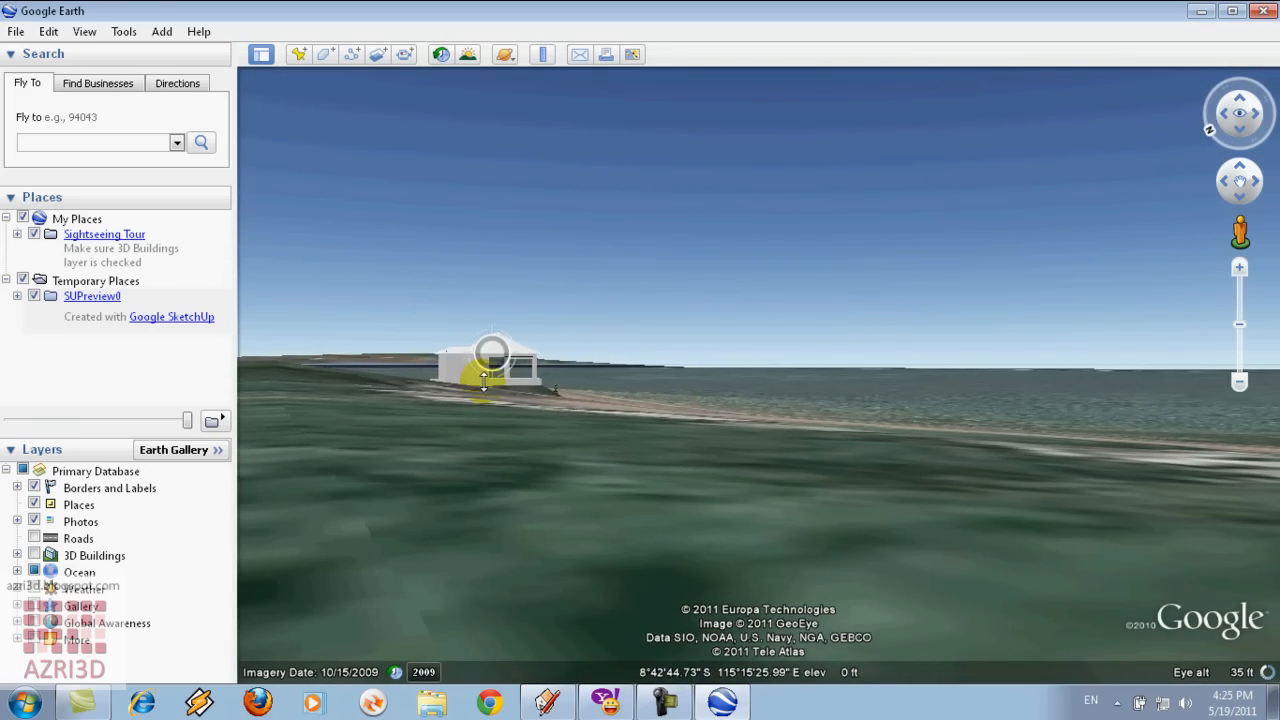
scroll(719, 371, "down", 4)
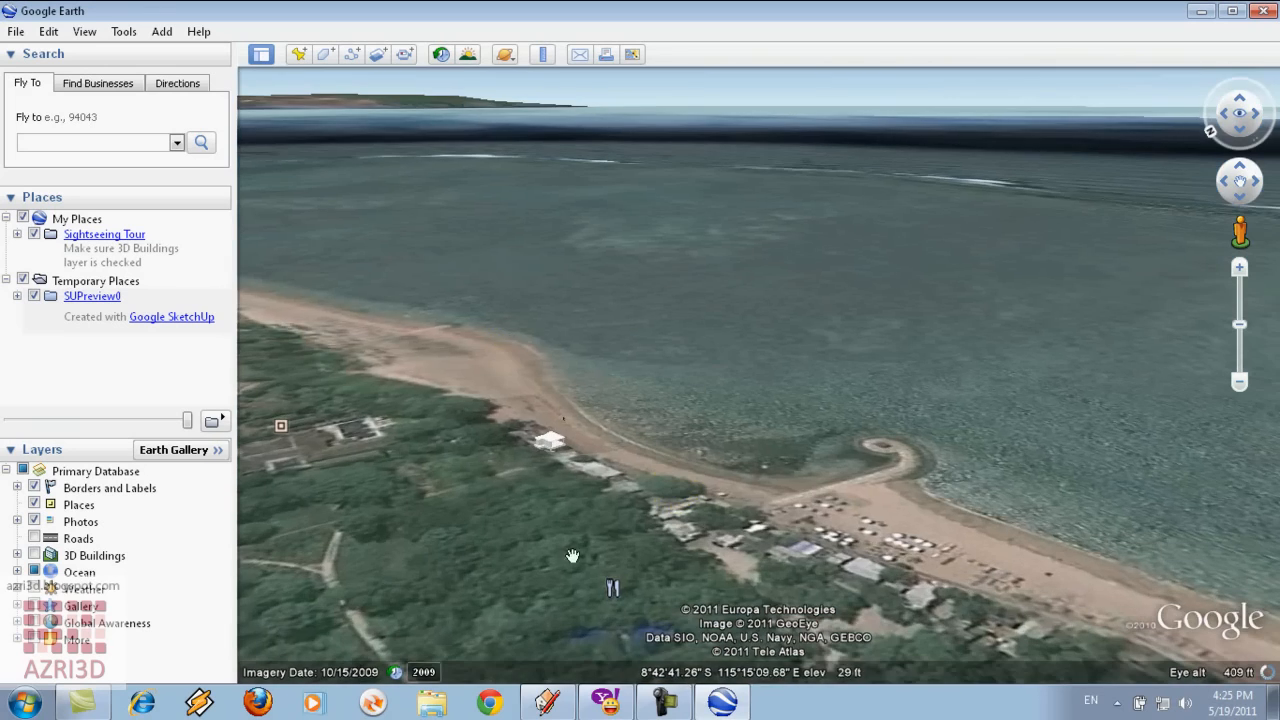
scroll(725, 325, "up", 2)
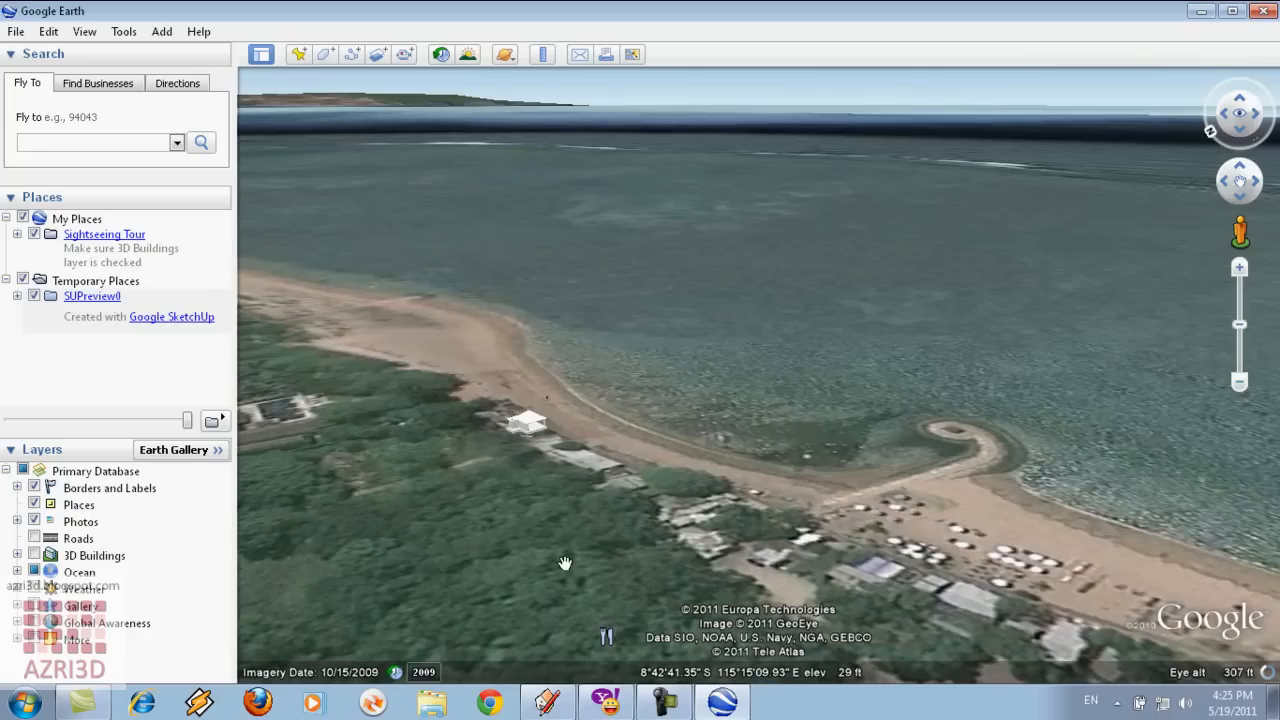